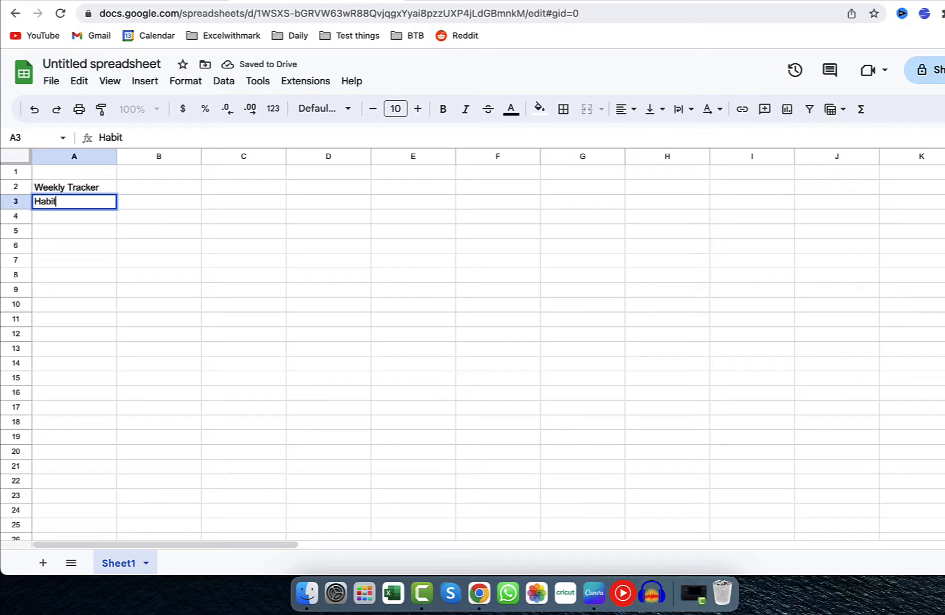
Enter the header Habit Type in cell B3, beside the Habit header.
{"action": "key", "text": "Tab"}
{"action": "type", "text": "Habit "}
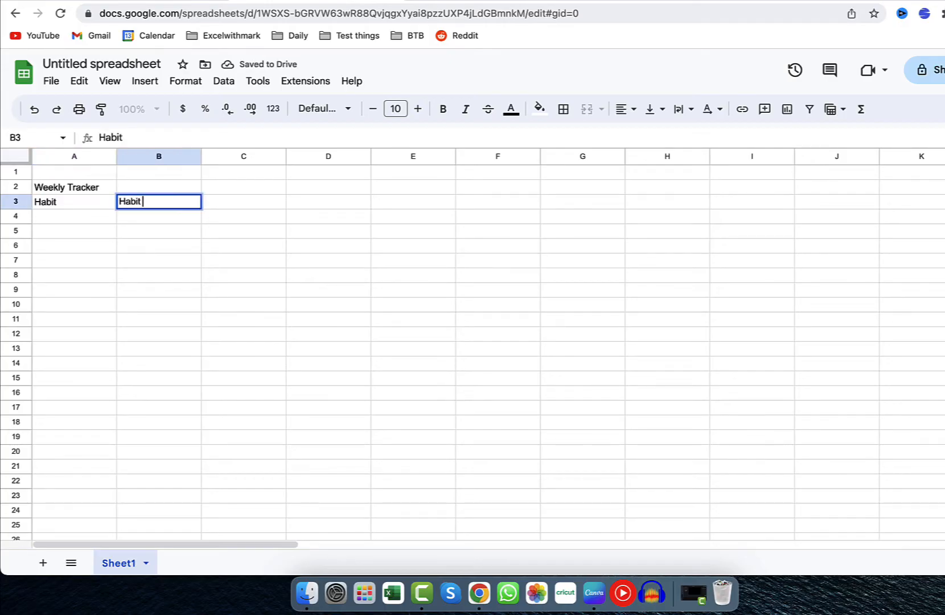
{"action": "type", "text": "Type"}
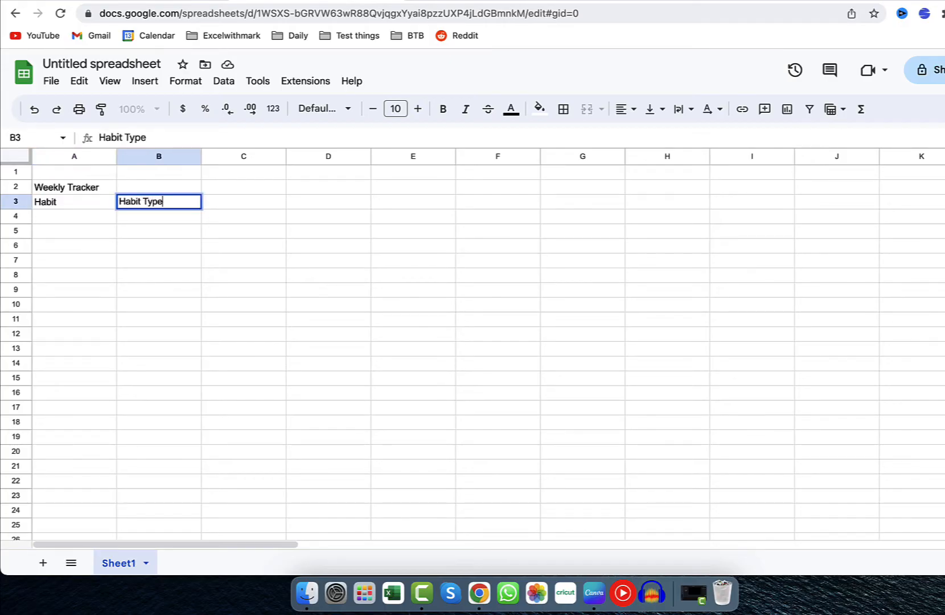
{"action": "key", "text": "Tab"}
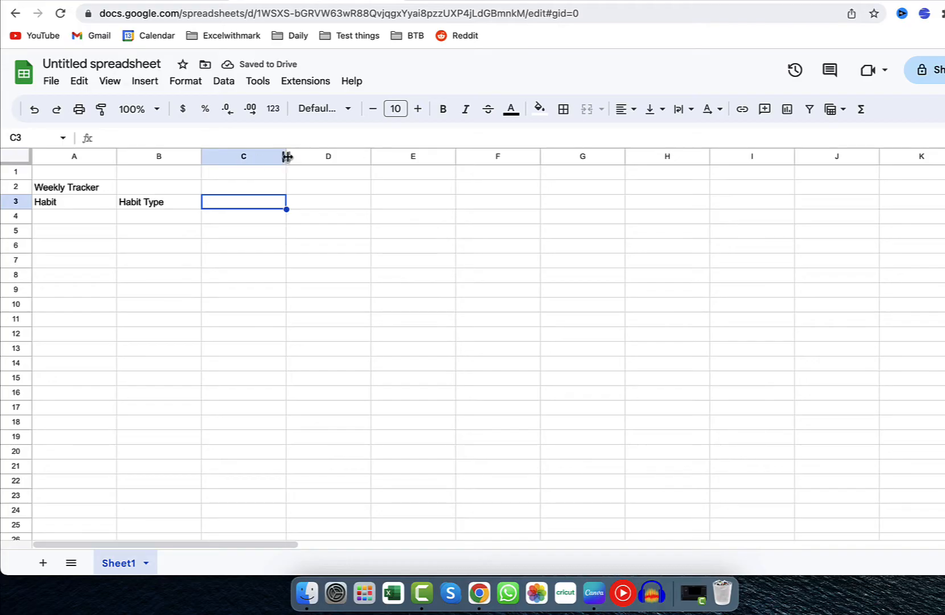
Shrink column C and row 4 into thin spacers beside and below the headers.
{"action": "left_click_drag", "start_coordinate": [286, 156], "coordinate": [207, 154]}
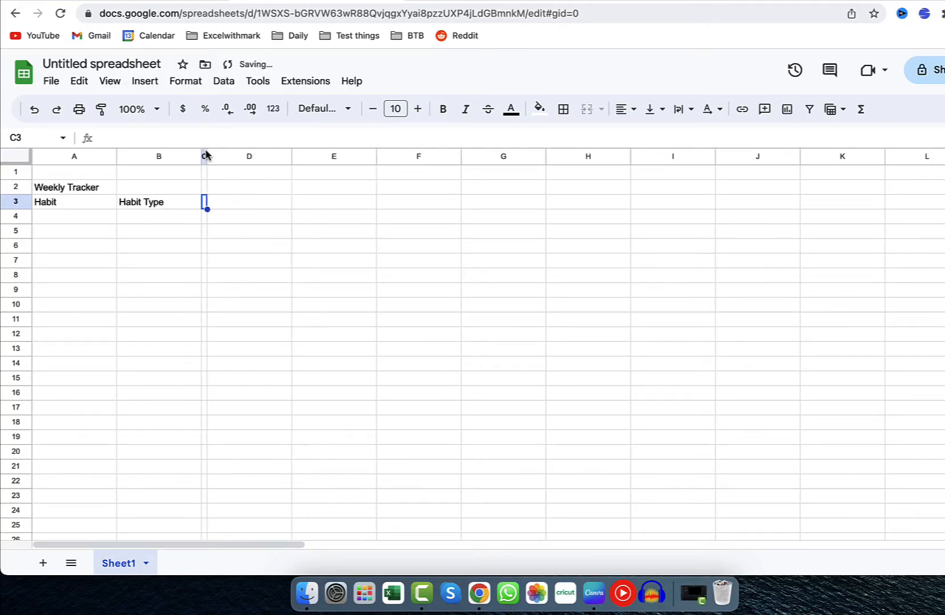
{"action": "right_click", "coordinate": [27, 229]}
{"action": "left_click_drag", "start_coordinate": [16, 225], "coordinate": [16, 211]}
Enter the day numbers 1 through 8 across row 3, from D3 to K3.
{"action": "left_click", "coordinate": [236, 206]}
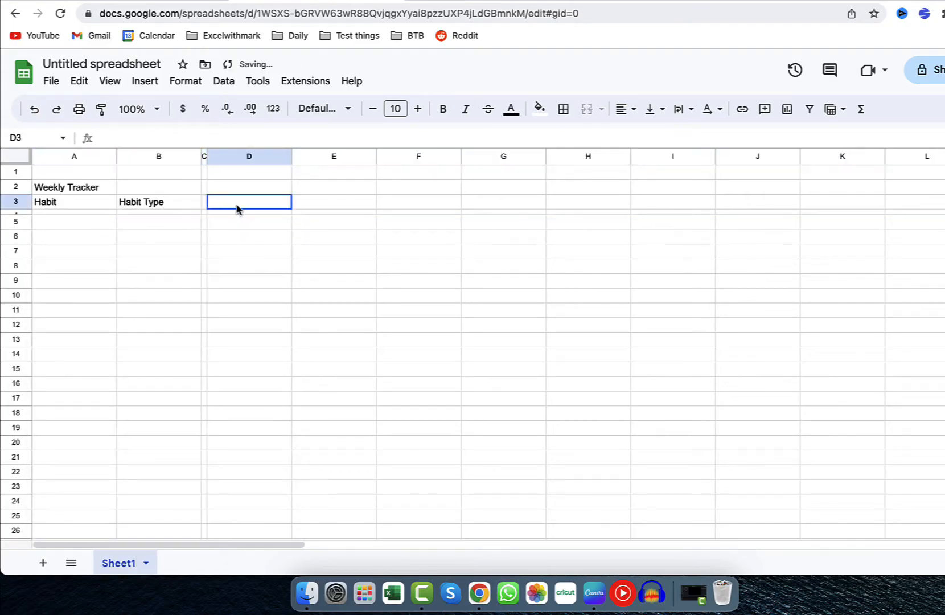
{"action": "type", "text": "1"}
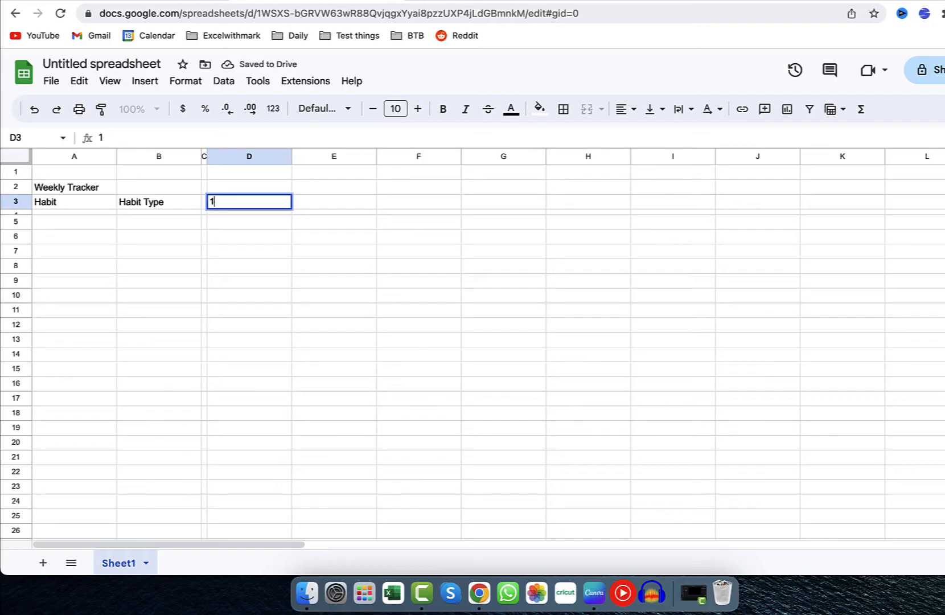
{"action": "key", "text": "Tab"}
{"action": "type", "text": "2"}
{"action": "key", "text": "Tab"}
{"action": "type", "text": "3"}
{"action": "key", "text": "Tab"}
{"action": "type", "text": "4"}
{"action": "key", "text": "Tab"}
{"action": "type", "text": "5"}
{"action": "key", "text": "Tab"}
{"action": "type", "text": "6"}
{"action": "key", "text": "Tab"}
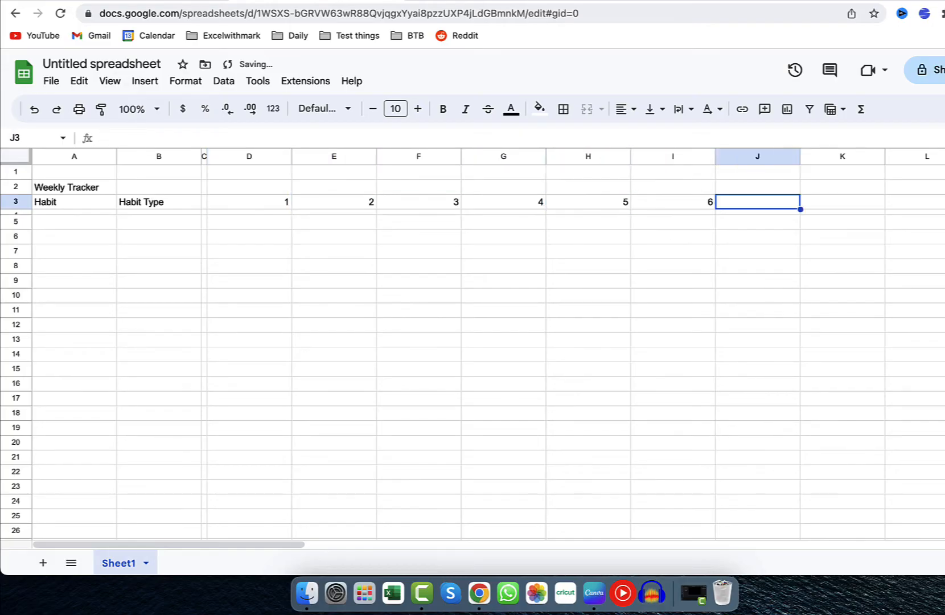
{"action": "type", "text": "7"}
{"action": "key", "text": "Tab"}
{"action": "type", "text": "8"}
{"action": "key", "text": "Tab"}
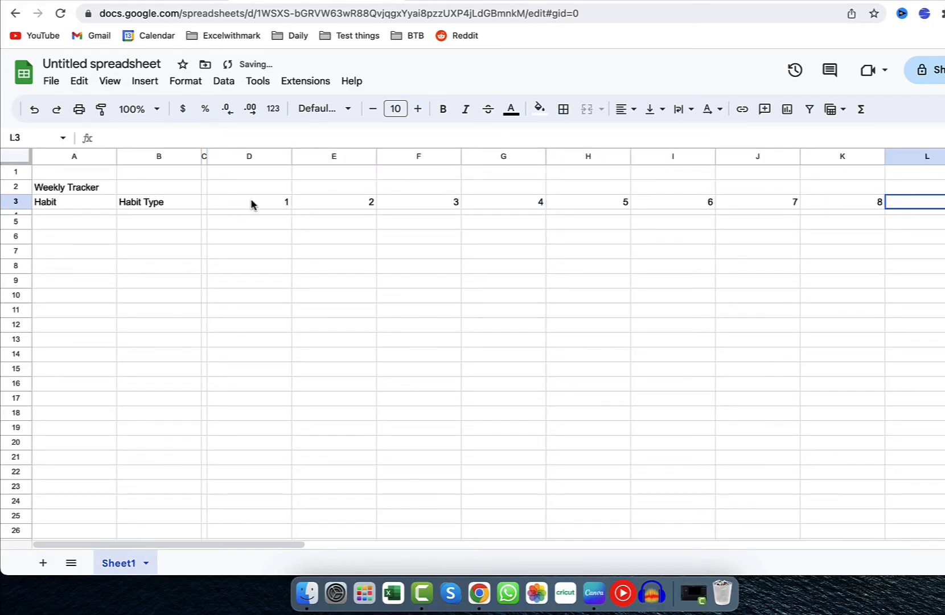
Extend the day-number series from D3:K3 across row 3 to cell AI3.
{"action": "left_click_drag", "start_coordinate": [252, 205], "coordinate": [828, 195]}
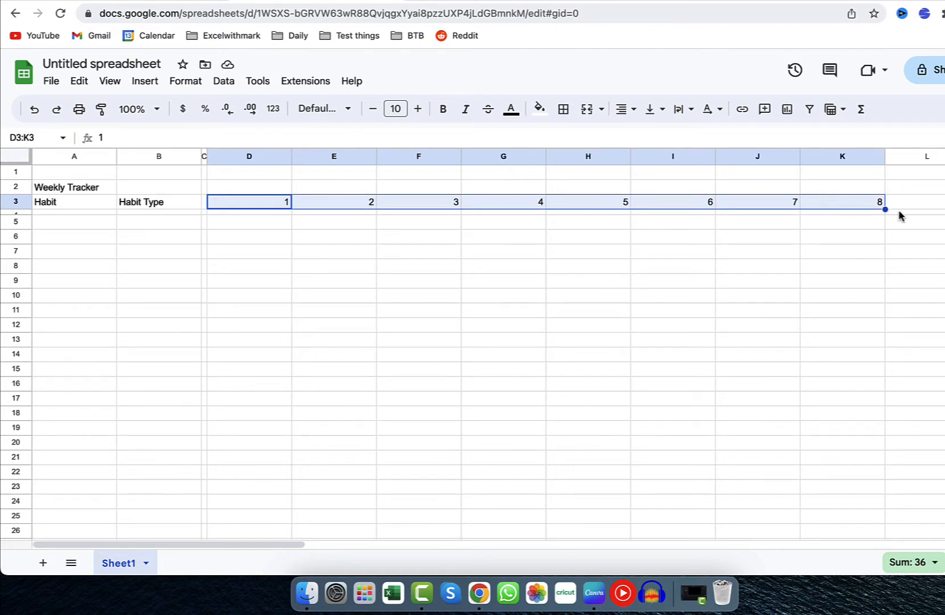
{"action": "left_click_drag", "start_coordinate": [885, 209], "coordinate": [834, 214]}
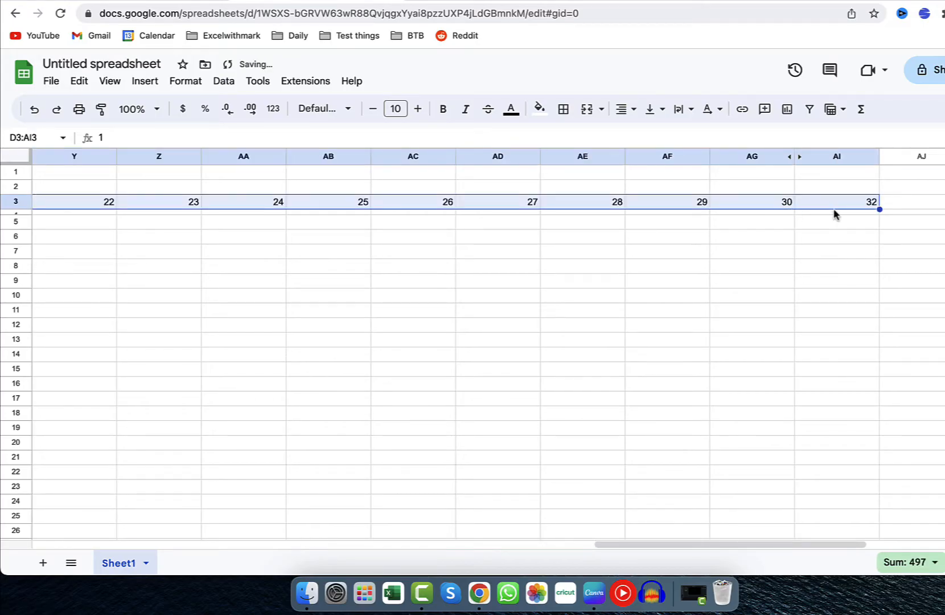
{"action": "scroll", "coordinate": [835, 214], "scroll_direction": "left", "scroll_amount": 20}
{"action": "right_click", "coordinate": [272, 162]}
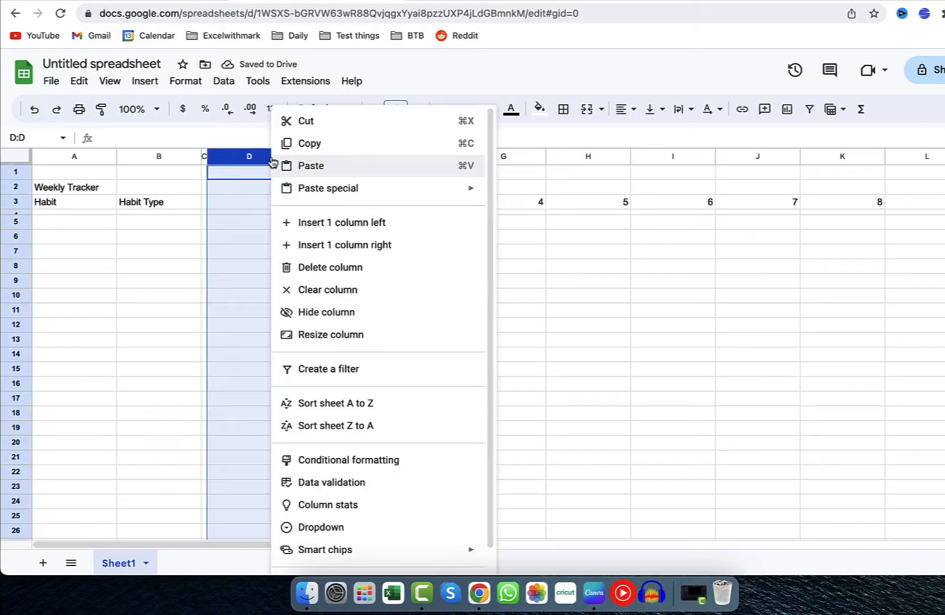
{"action": "left_click", "coordinate": [350, 336]}
{"action": "type", "text": "24"}
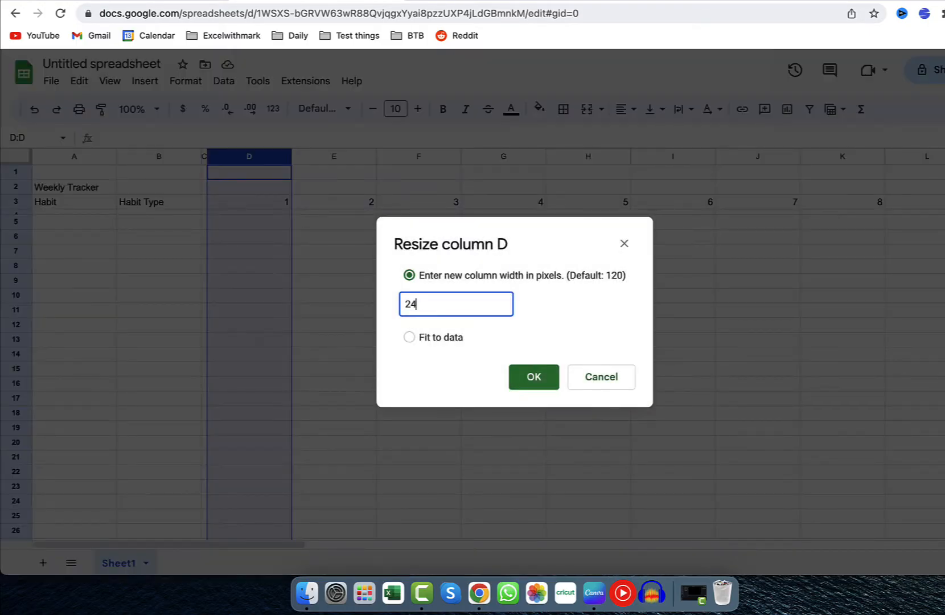
{"action": "key", "text": "Return"}
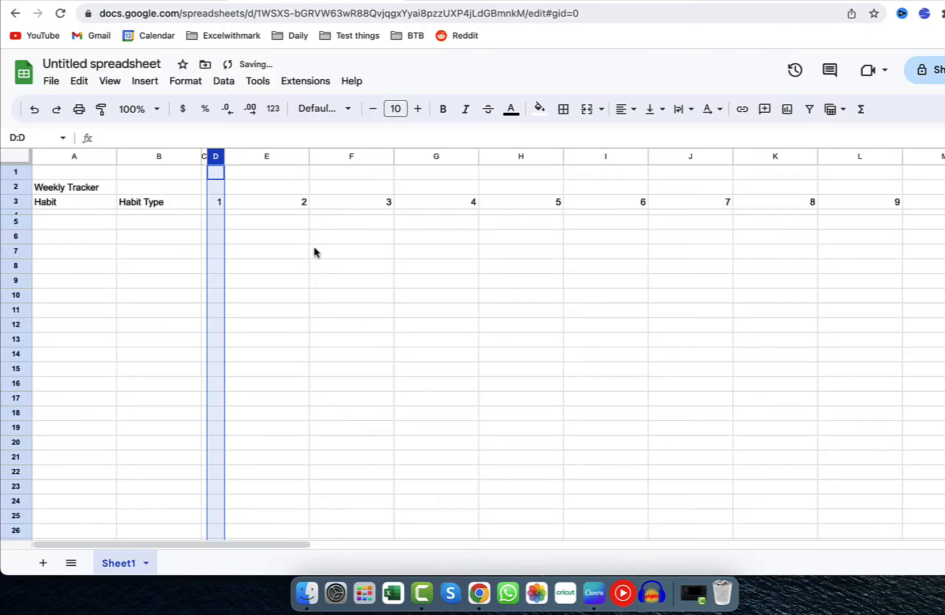
{"action": "key", "text": "super+z"}
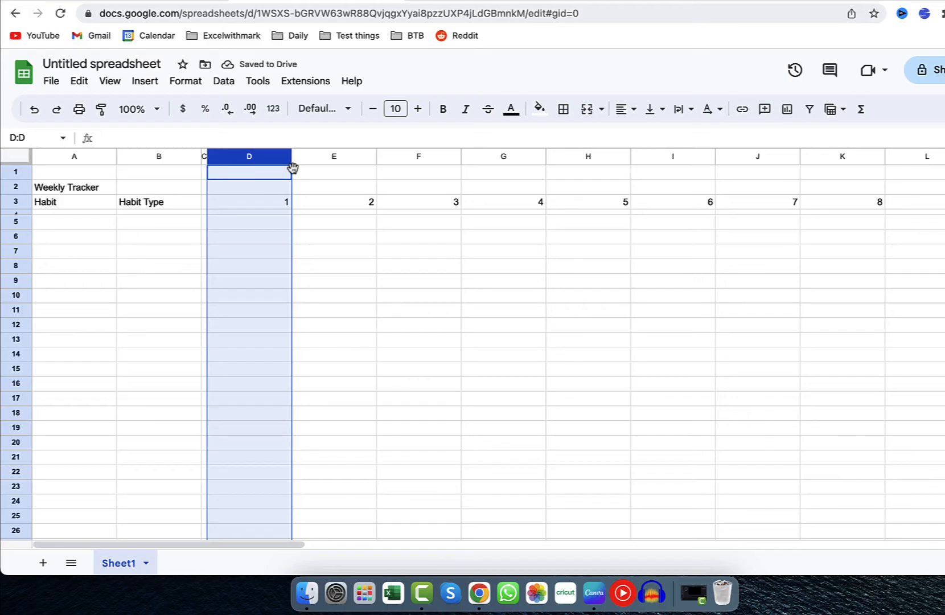
Resize all the day columns, D through AI, to a width of 25 pixels.
{"action": "left_click_drag", "start_coordinate": [287, 157], "coordinate": [751, 157]}
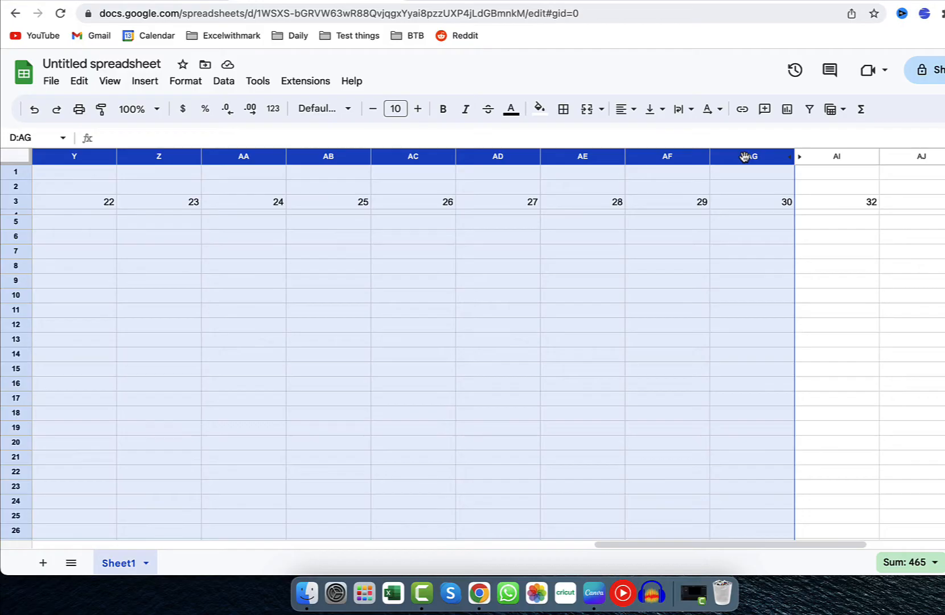
{"action": "left_click_drag", "start_coordinate": [744, 157], "coordinate": [836, 157]}
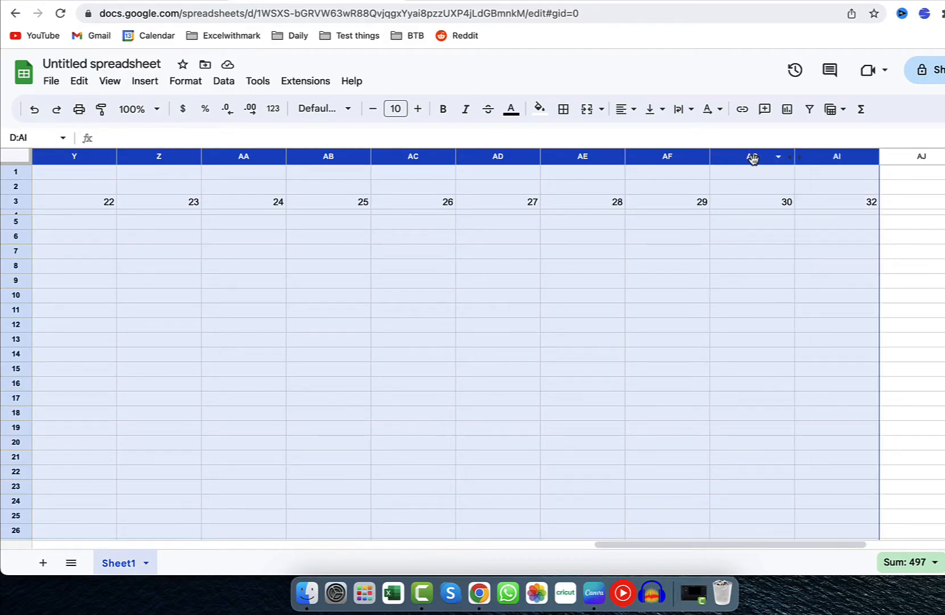
{"action": "right_click", "coordinate": [753, 158]}
{"action": "left_click", "coordinate": [807, 356]}
{"action": "type", "text": "2"}
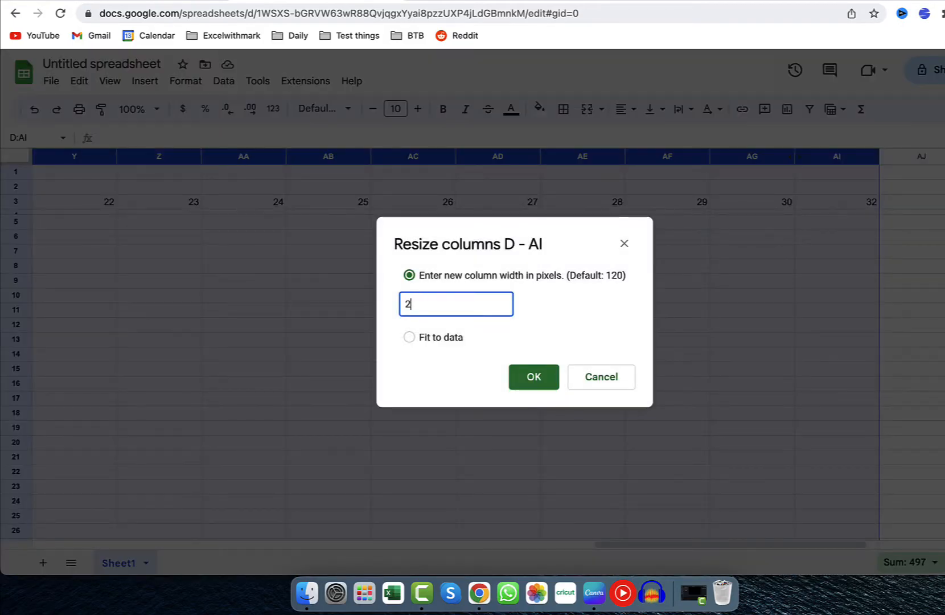
{"action": "type", "text": "5"}
{"action": "key", "text": "Return"}
Set the last day number in cell AI3 to 31.
{"action": "left_click", "coordinate": [549, 203]}
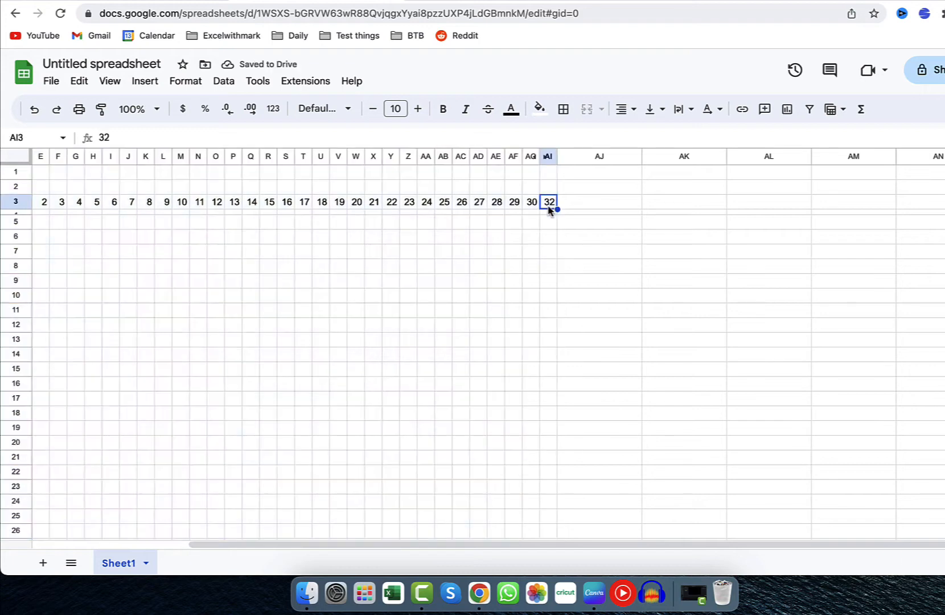
{"action": "type", "text": "31"}
{"action": "key", "text": "Return"}
{"action": "scroll", "coordinate": [549, 285], "scroll_direction": "left", "scroll_amount": 5}
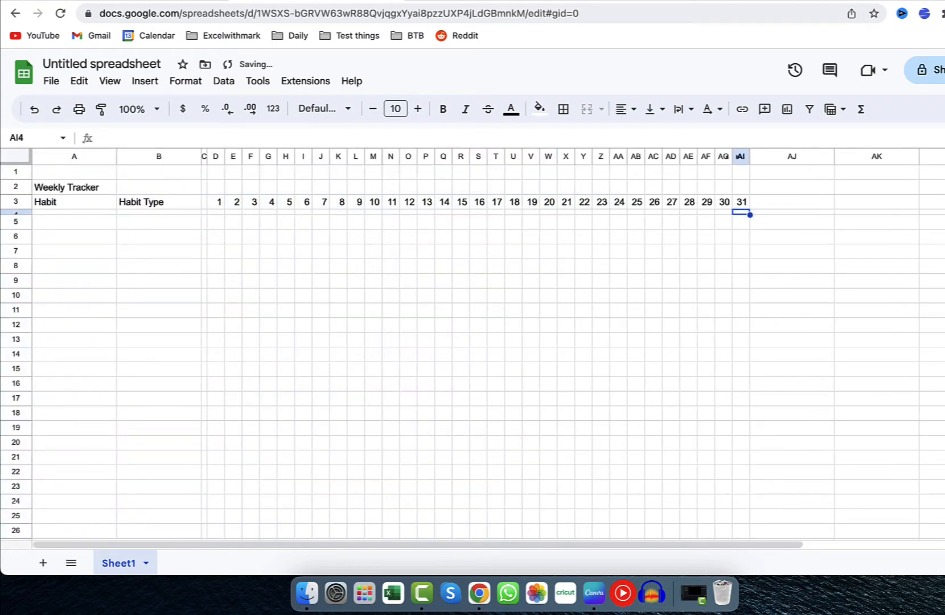
Add the headers Status in AJ3 and Percentage in AK3, after the day numbers.
{"action": "scroll", "coordinate": [472, 341], "scroll_direction": "right", "scroll_amount": 5}
{"action": "left_click", "coordinate": [609, 205]}
{"action": "type", "text": "Status"}
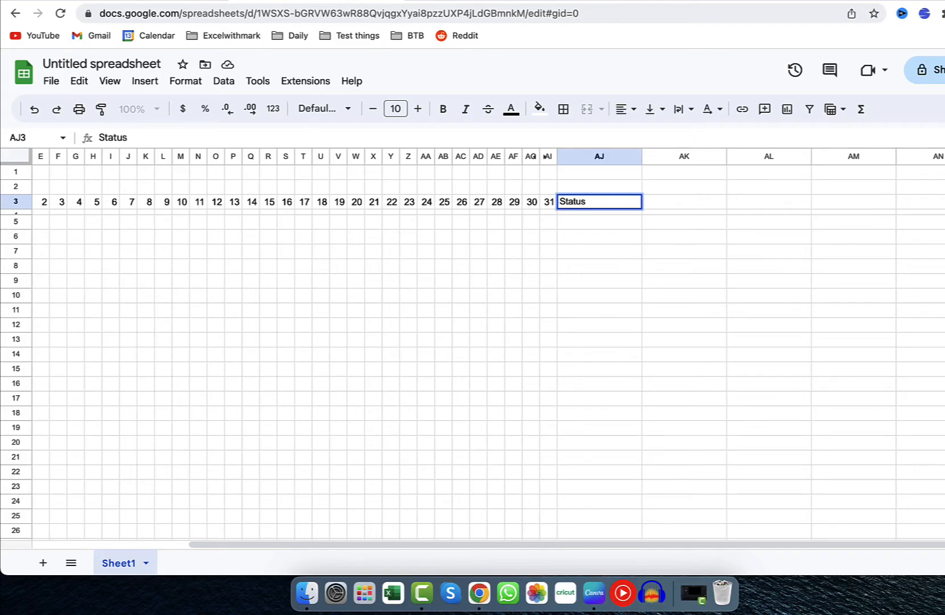
{"action": "key", "text": "Tab"}
{"action": "type", "text": "Percentag"}
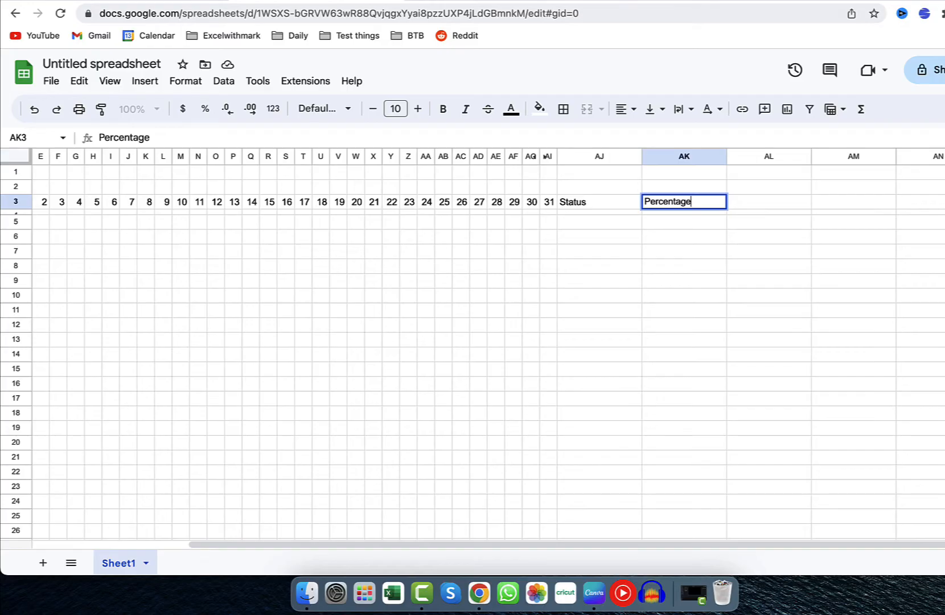
Center the contents of the whole sheet horizontally.
{"action": "left_click", "coordinate": [21, 157]}
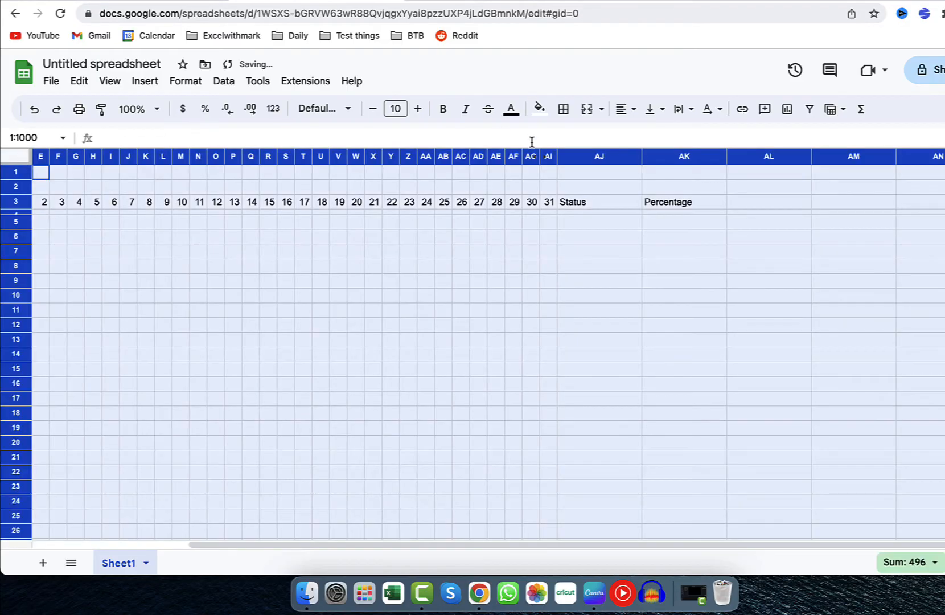
{"action": "left_click", "coordinate": [625, 109]}
{"action": "left_click", "coordinate": [649, 137]}
Insert a checkbox in D5 and fill it across all the day columns to cover D5:AI18.
{"action": "scroll", "coordinate": [222, 245], "scroll_direction": "left", "scroll_amount": 5}
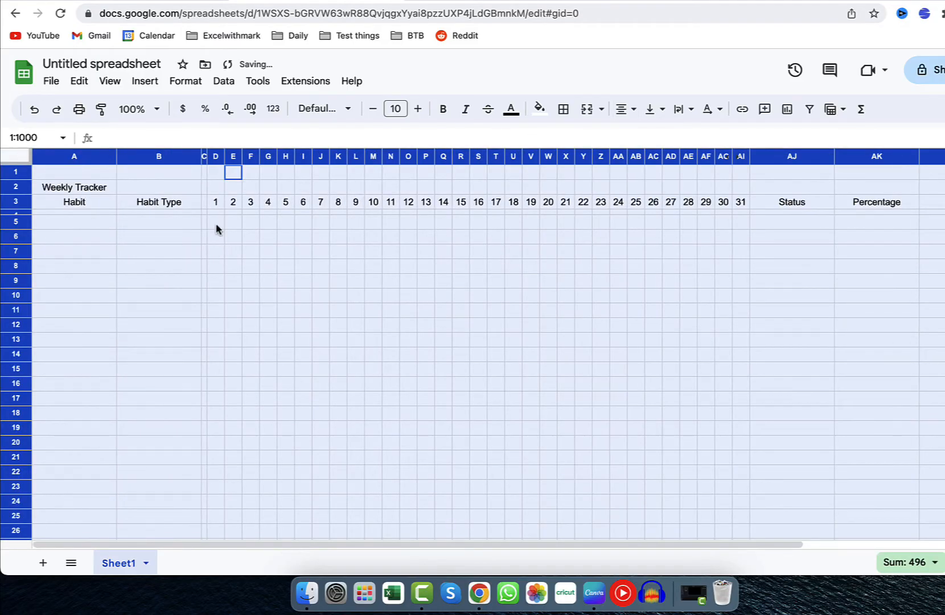
{"action": "left_click", "coordinate": [216, 227]}
{"action": "left_click", "coordinate": [147, 83]}
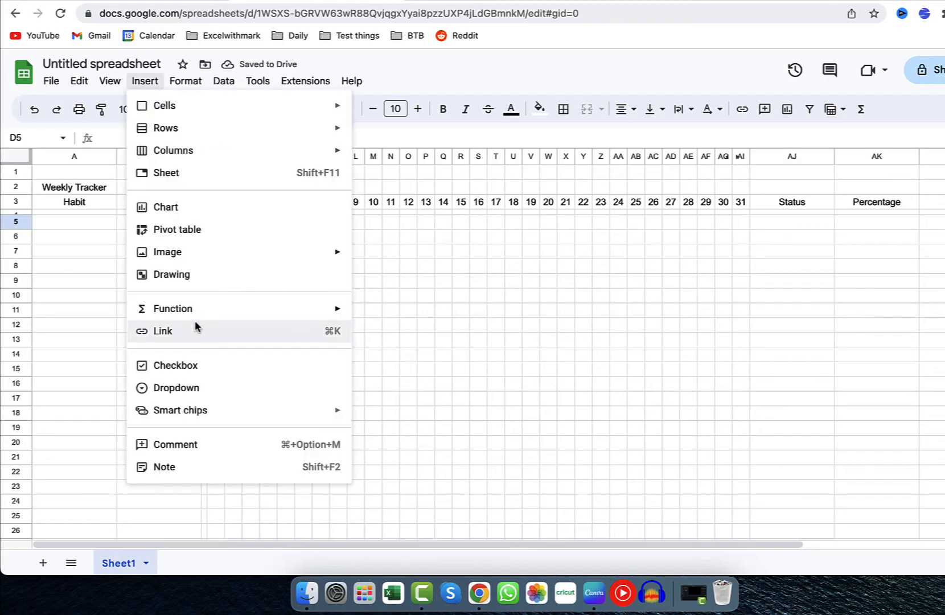
{"action": "left_click", "coordinate": [204, 366]}
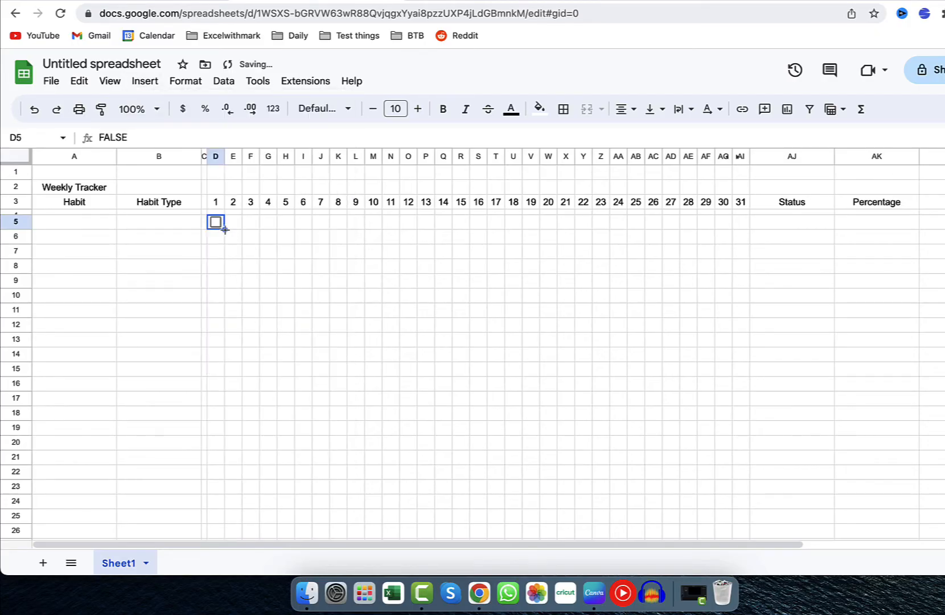
{"action": "left_click_drag", "start_coordinate": [225, 230], "coordinate": [745, 422]}
Enter the header Habit Type in cell AN3, away from the tracker, to start a list of types.
{"action": "scroll", "coordinate": [643, 340], "scroll_direction": "right", "scroll_amount": 5}
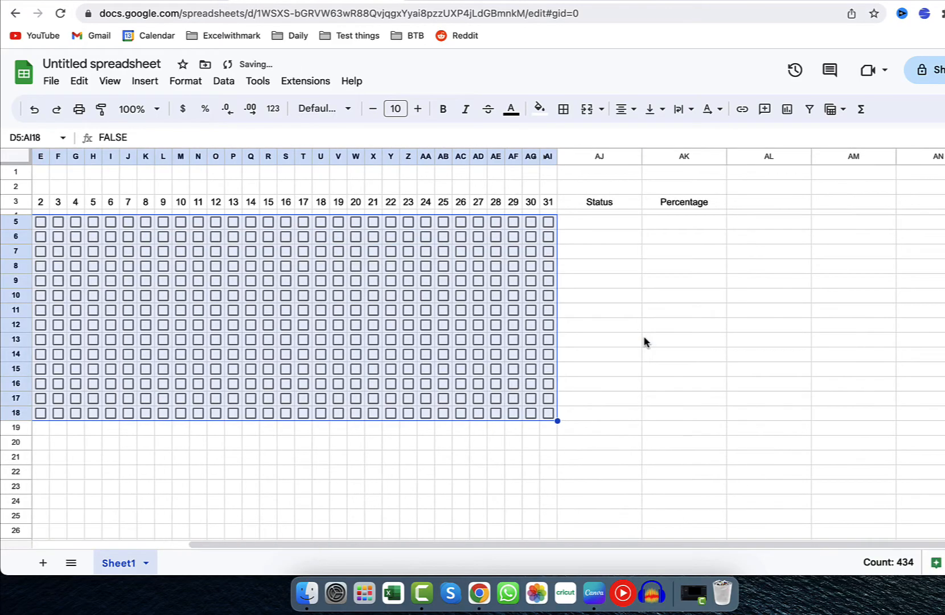
{"action": "left_click", "coordinate": [936, 203]}
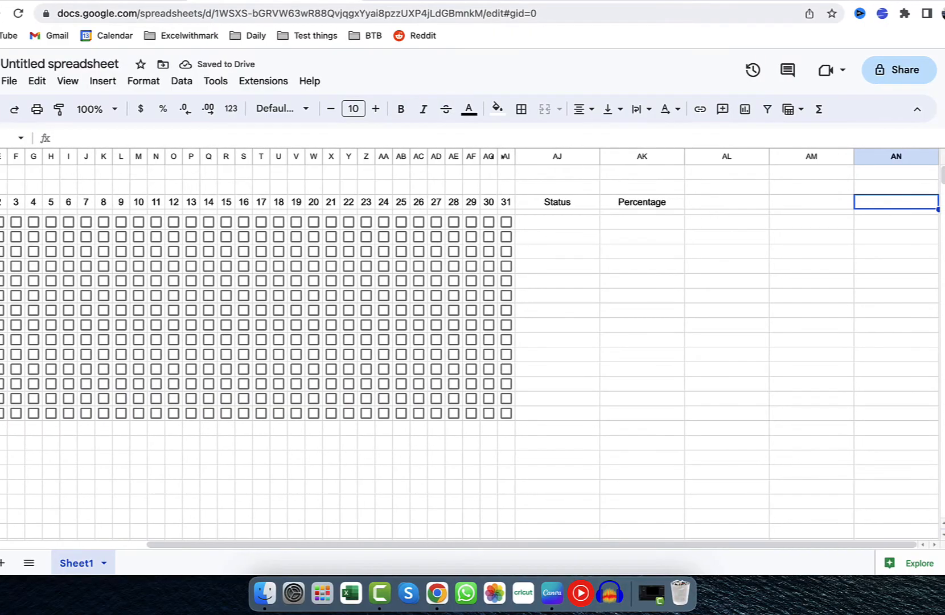
{"action": "type", "text": "Habit Type"}
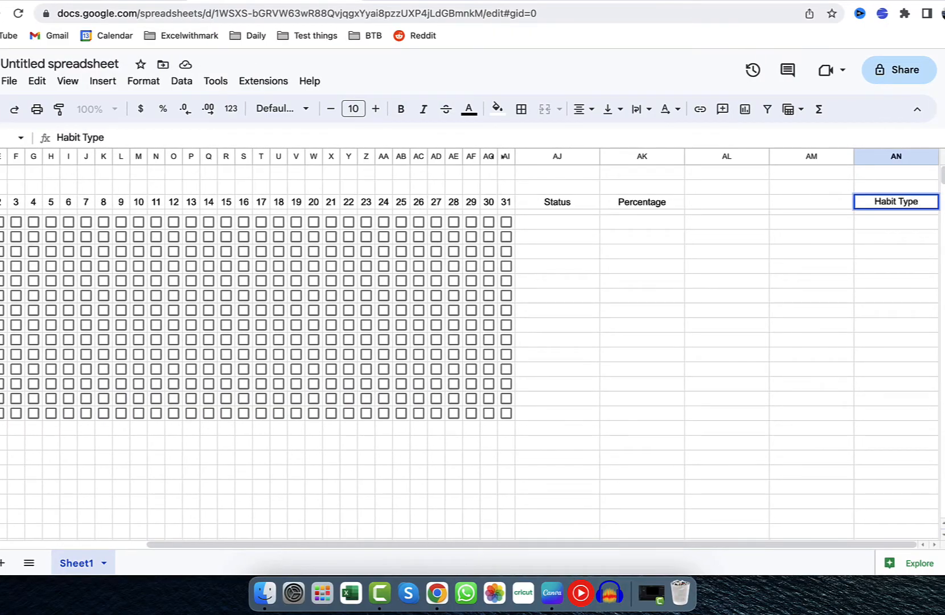
{"action": "key", "text": "Return"}
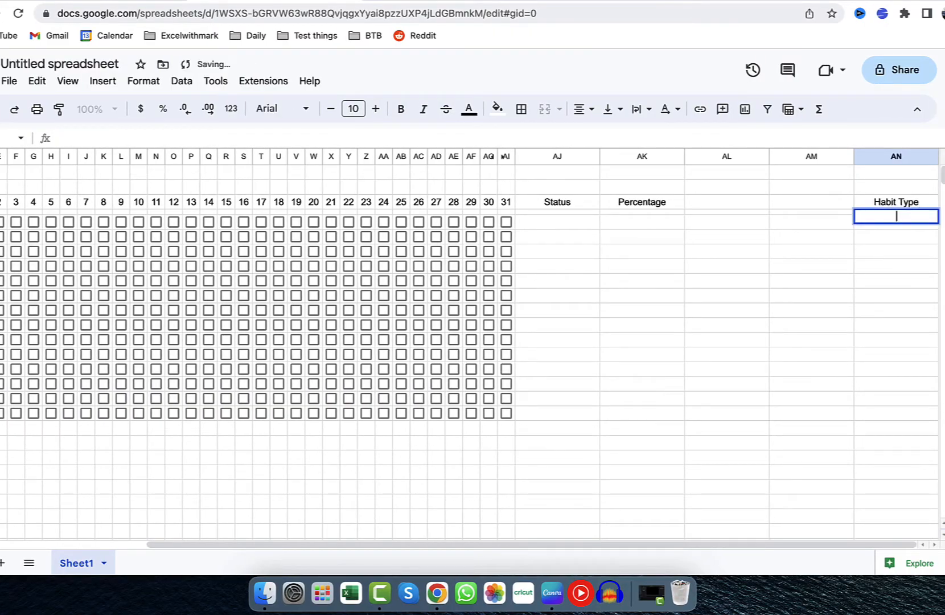
List Financial, Personal and Business under the Habit Type header in cells AN4 to AN6.
{"action": "type", "text": "Financial"}
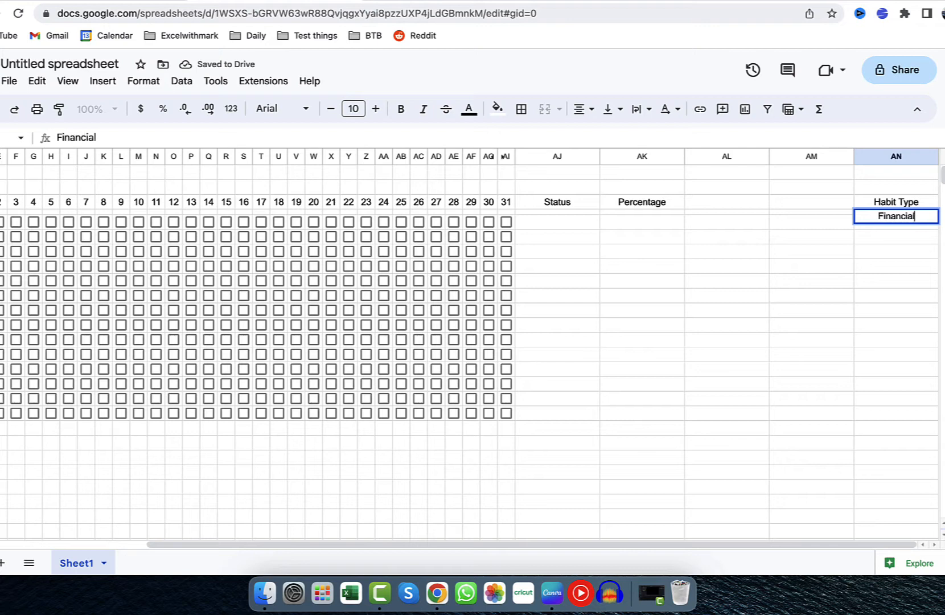
{"action": "key", "text": "Return"}
{"action": "type", "text": "Person"}
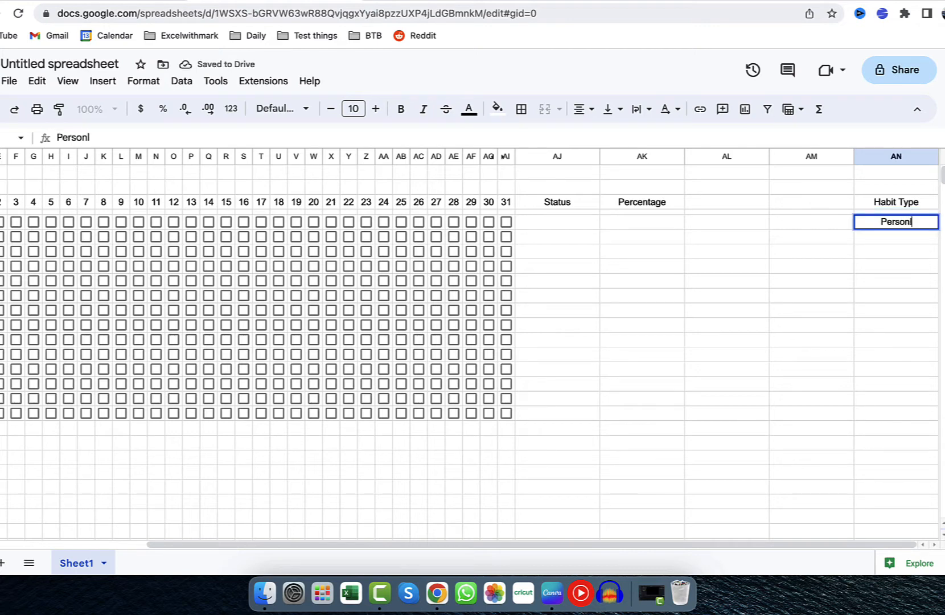
{"action": "type", "text": "al"}
{"action": "key", "text": "Return"}
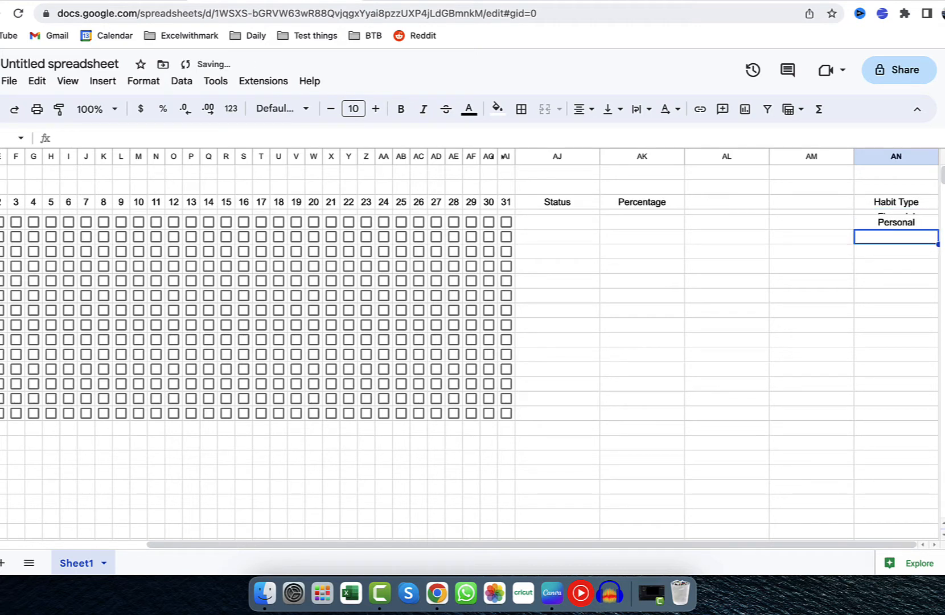
{"action": "type", "text": "Business"}
{"action": "key", "text": "Return"}
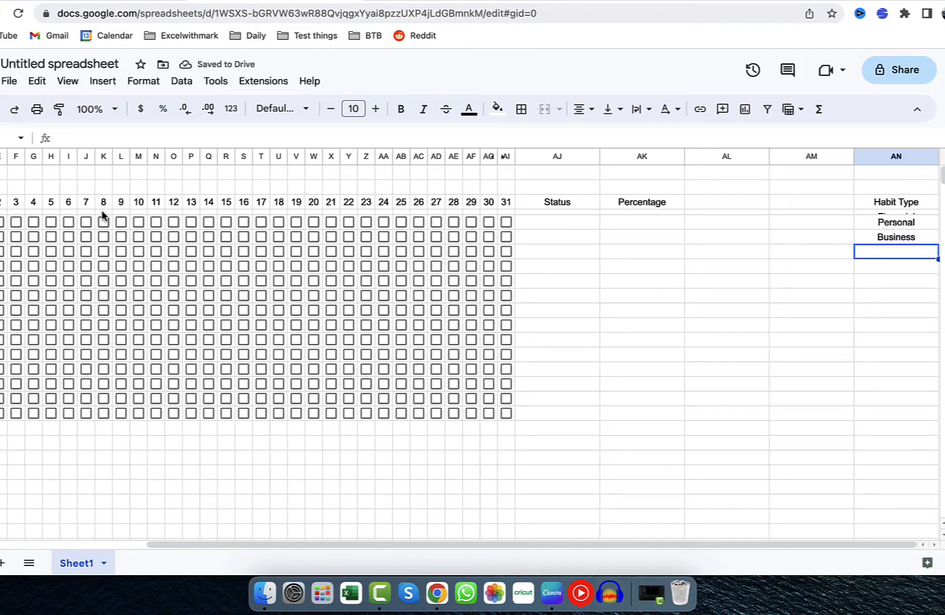
Clear Financial from AN4 and enter it in AN7, below Business in the Habit Type list.
{"action": "left_click", "coordinate": [908, 213]}
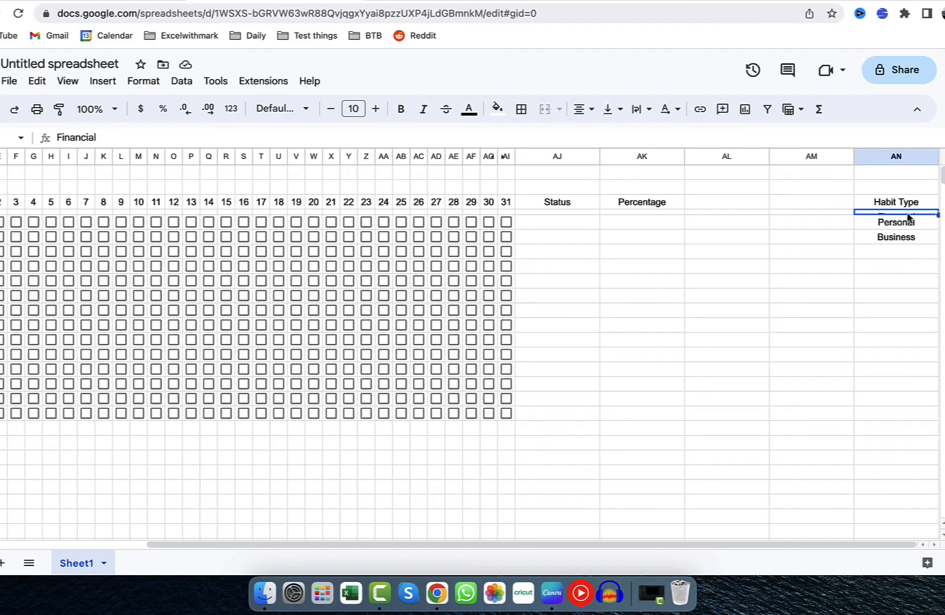
{"action": "key", "text": "Delete"}
{"action": "left_click", "coordinate": [891, 252]}
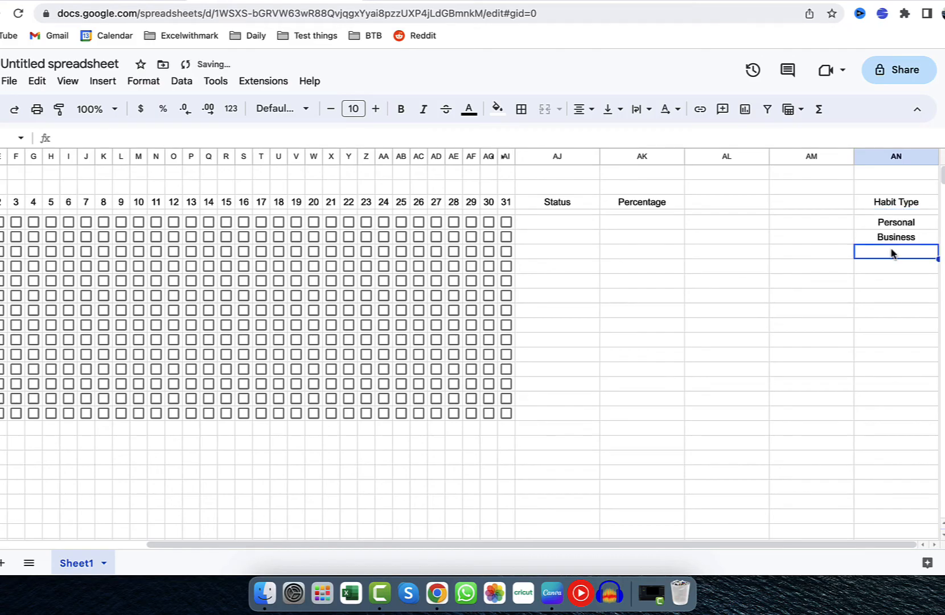
{"action": "type", "text": "Financial"}
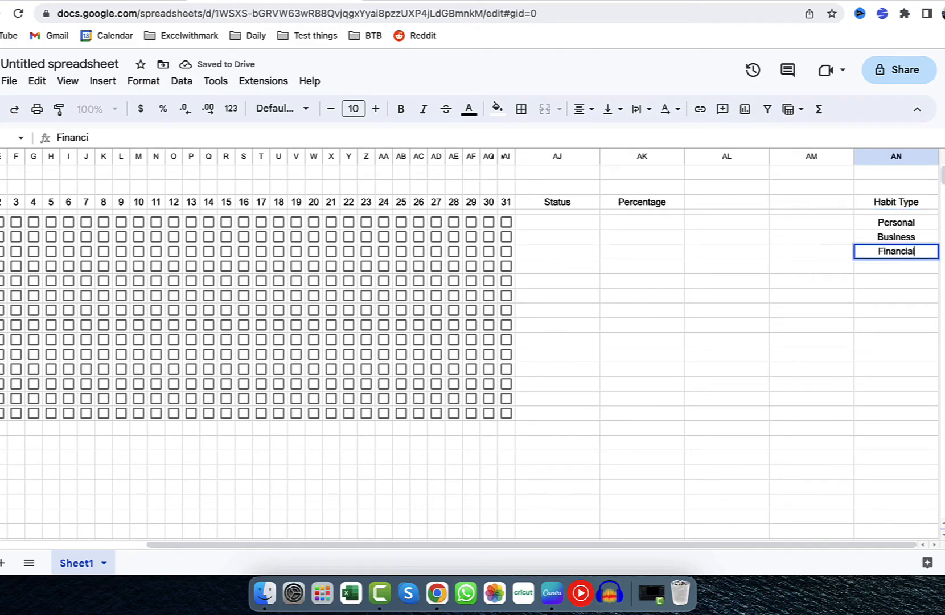
{"action": "key", "text": "Return"}
Add Spiritual and Health to the Habit Type list in cells AN8 and AN9.
{"action": "type", "text": "Sp"}
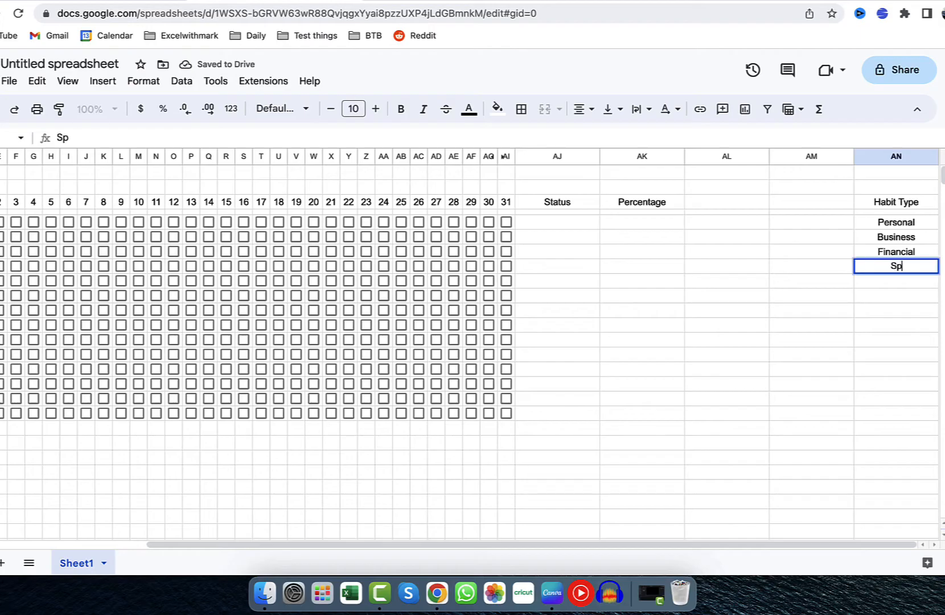
{"action": "type", "text": "iritual"}
{"action": "key", "text": "Return"}
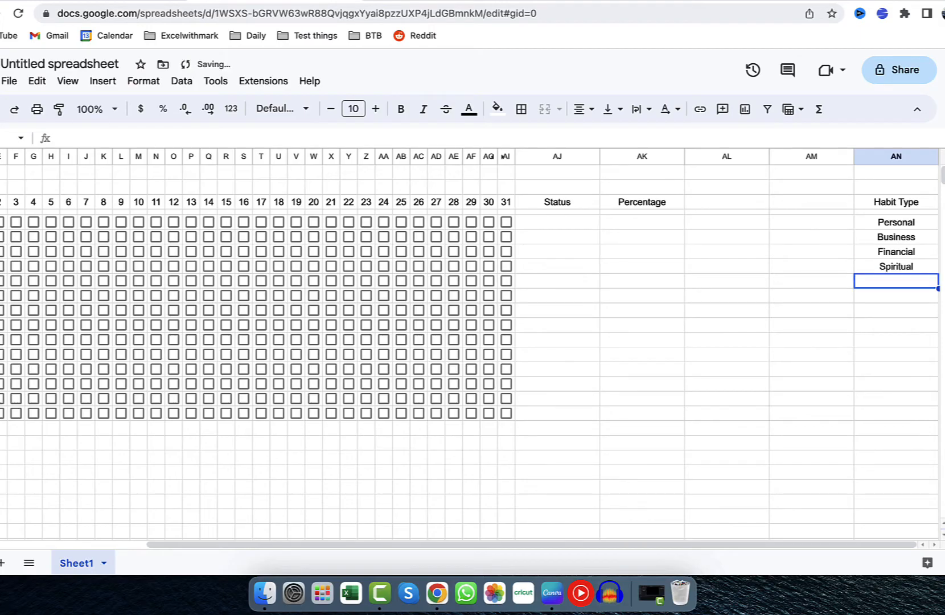
{"action": "type", "text": "Health"}
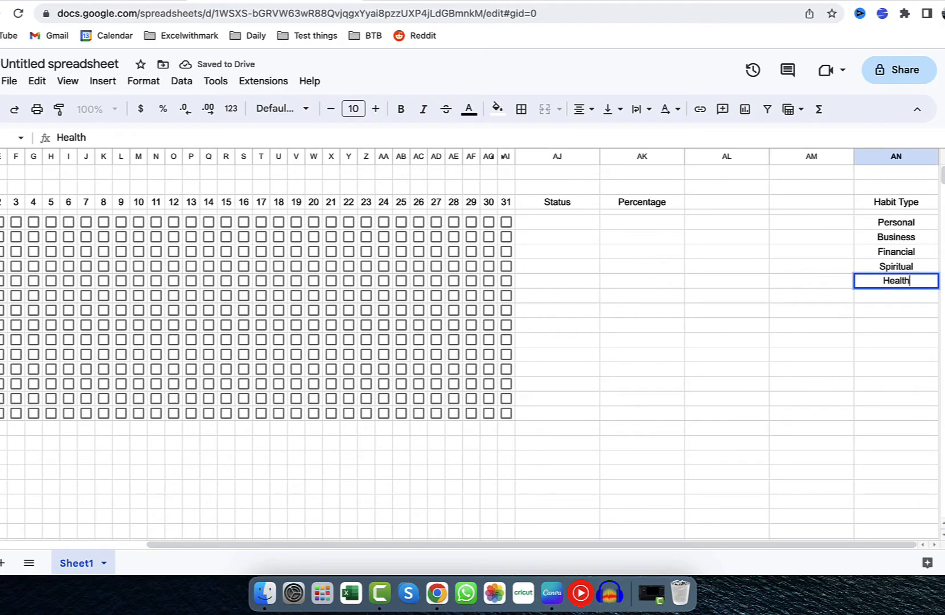
Add a data validation rule to B5 as a dropdown from a range, using AN5:AN9 as the source.
{"action": "scroll", "coordinate": [721, 226], "scroll_direction": "left", "scroll_amount": 5}
{"action": "left_click", "coordinate": [142, 226]}
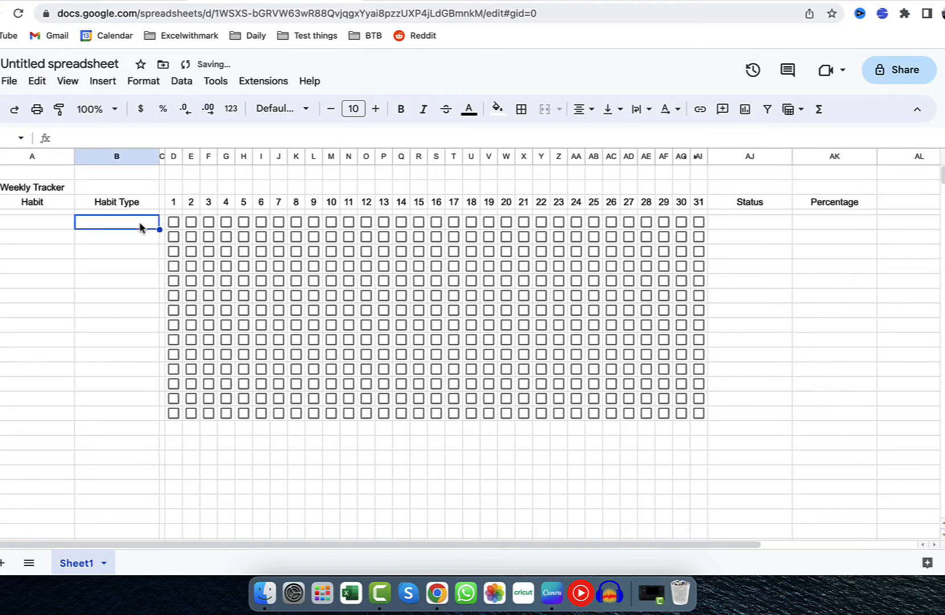
{"action": "left_click", "coordinate": [182, 81]}
{"action": "left_click", "coordinate": [257, 363]}
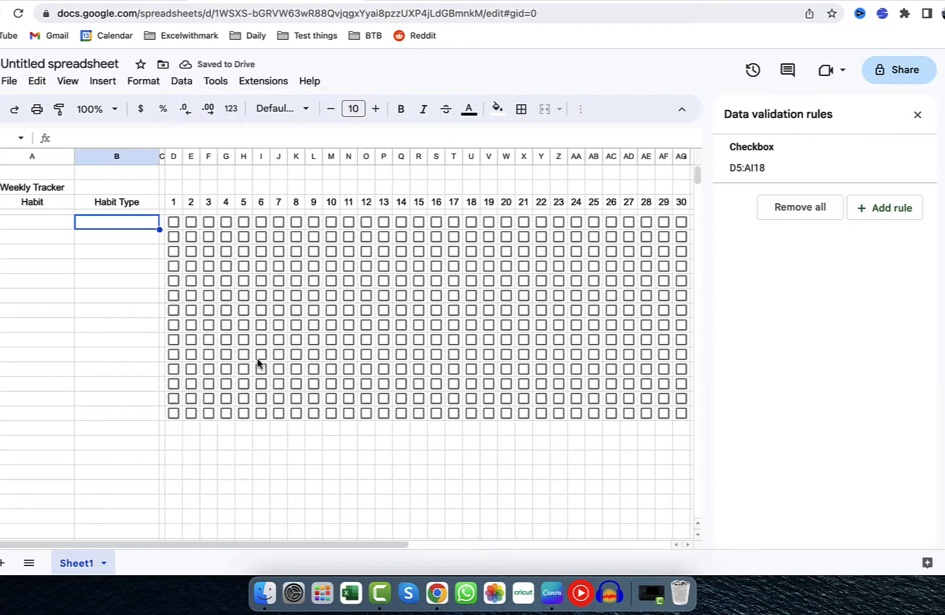
{"action": "left_click", "coordinate": [871, 211]}
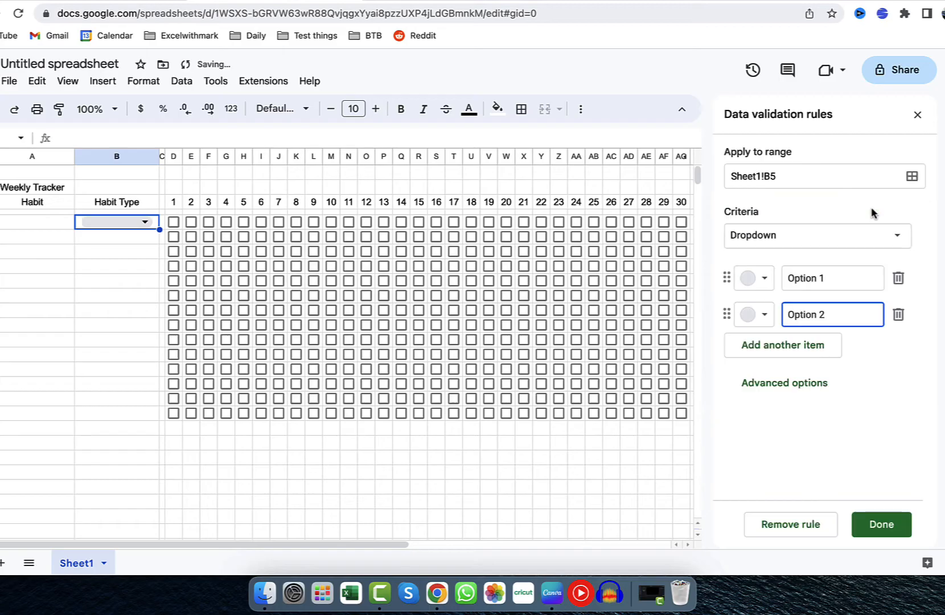
{"action": "left_click", "coordinate": [896, 246]}
{"action": "left_click", "coordinate": [849, 257]}
{"action": "left_click", "coordinate": [897, 278]}
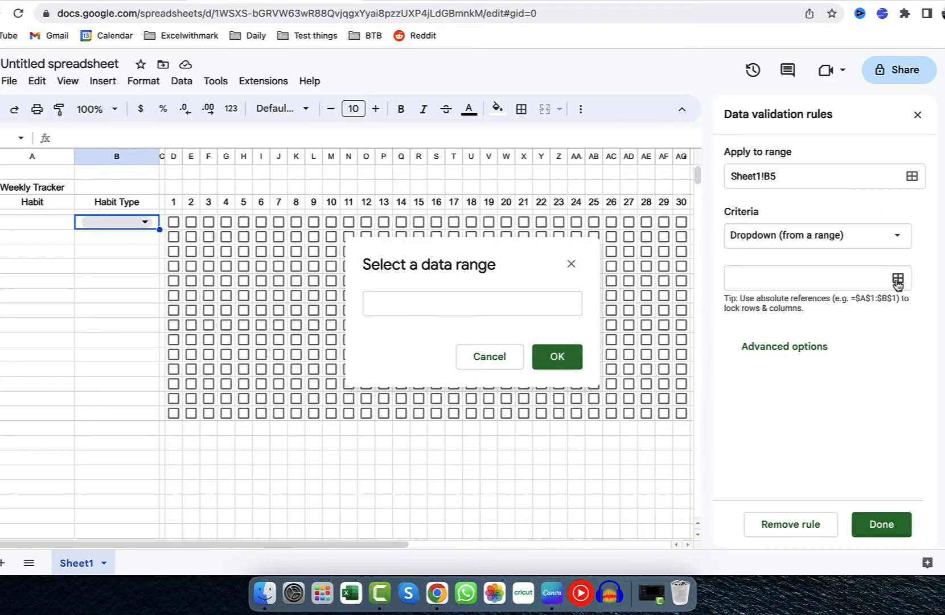
{"action": "scroll", "coordinate": [615, 342], "scroll_direction": "right", "scroll_amount": 10}
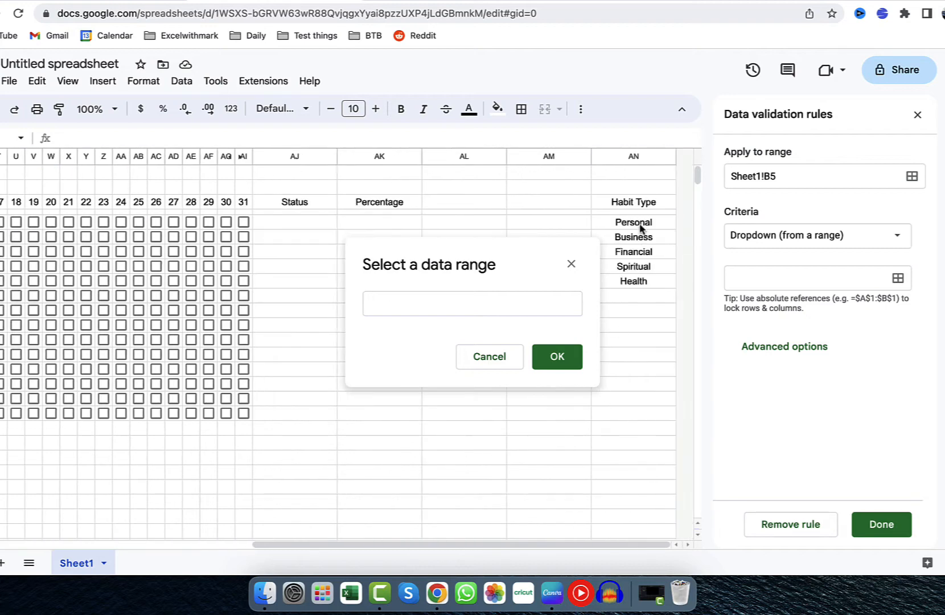
{"action": "left_click_drag", "start_coordinate": [640, 228], "coordinate": [648, 280]}
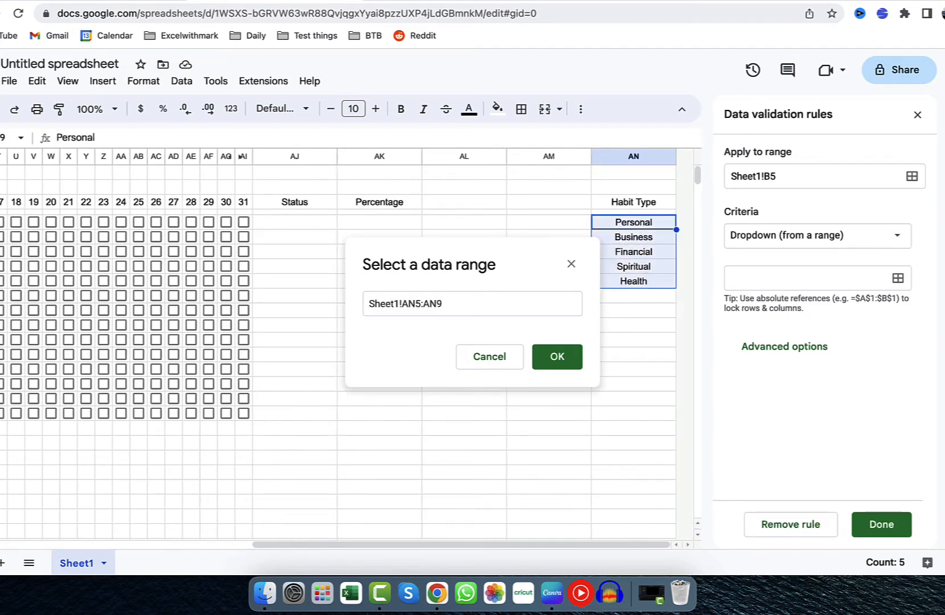
{"action": "left_click", "coordinate": [557, 357]}
Colour the dropdown items: Personal light red, Business light orange, Financial light yellow, Spiritual light green and Health light blue.
{"action": "left_click", "coordinate": [745, 309]}
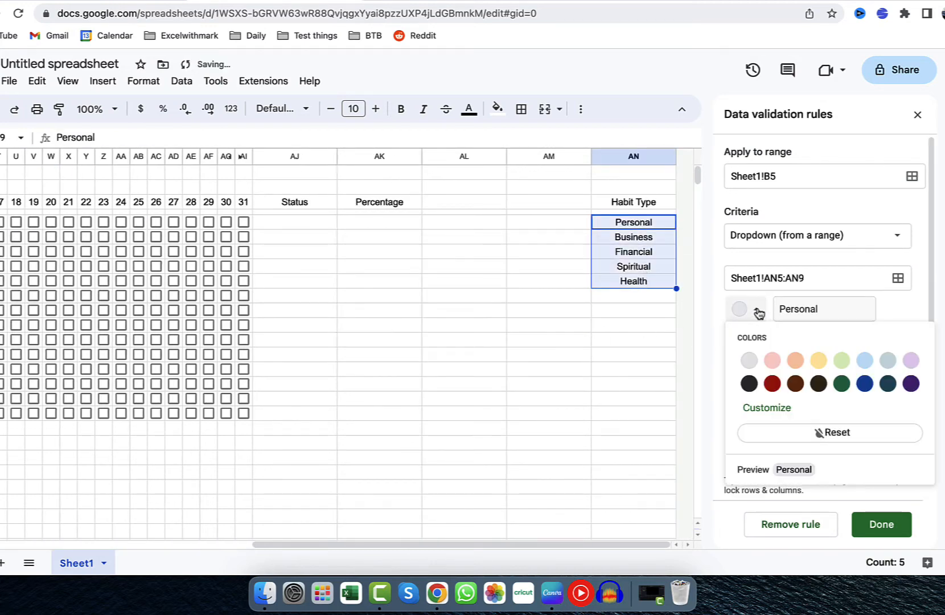
{"action": "left_click", "coordinate": [772, 360]}
{"action": "left_click", "coordinate": [747, 345]}
{"action": "left_click", "coordinate": [795, 391]}
{"action": "left_click", "coordinate": [750, 381]}
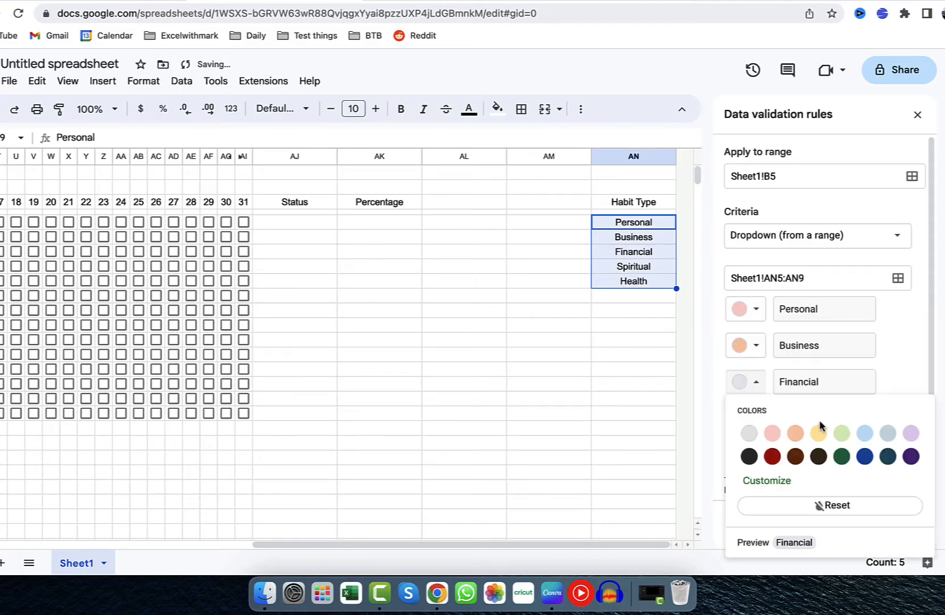
{"action": "left_click", "coordinate": [818, 432]}
{"action": "left_click", "coordinate": [750, 418]}
{"action": "left_click", "coordinate": [839, 281]}
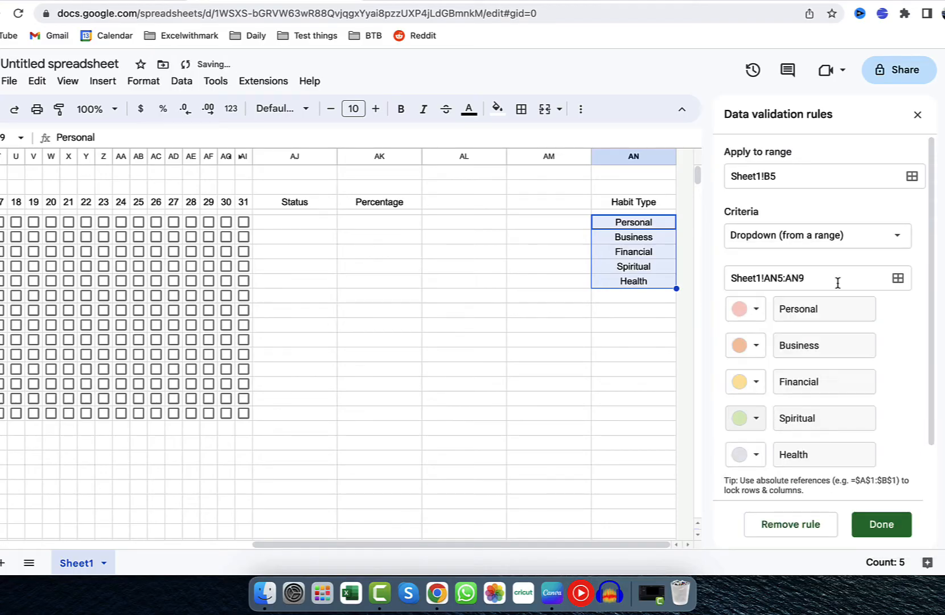
{"action": "left_click", "coordinate": [757, 454]}
{"action": "left_click", "coordinate": [864, 320]}
Set the dropdown's display style to Arrow in the advanced options and save the rule.
{"action": "scroll", "coordinate": [861, 414], "scroll_direction": "down", "scroll_amount": 2}
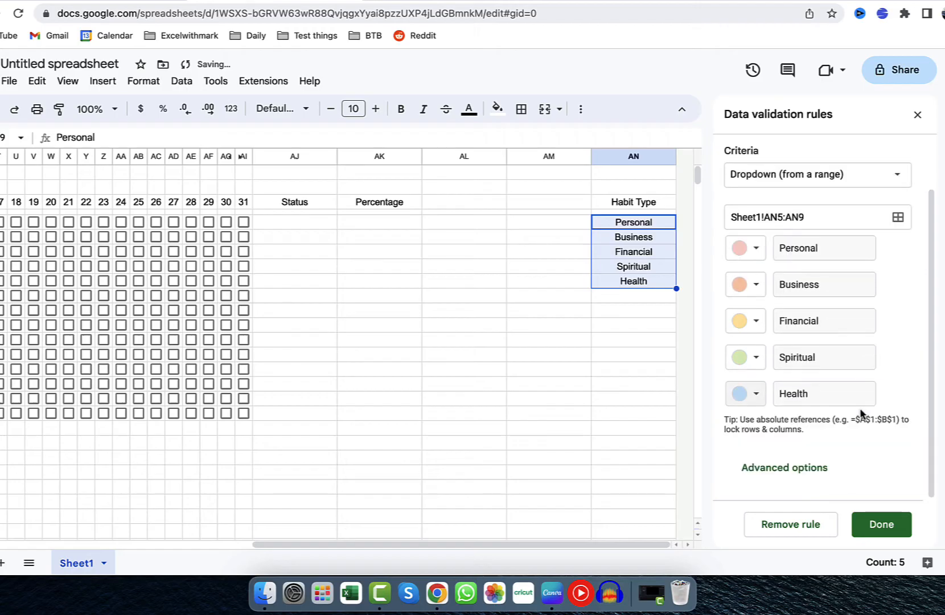
{"action": "left_click", "coordinate": [802, 468]}
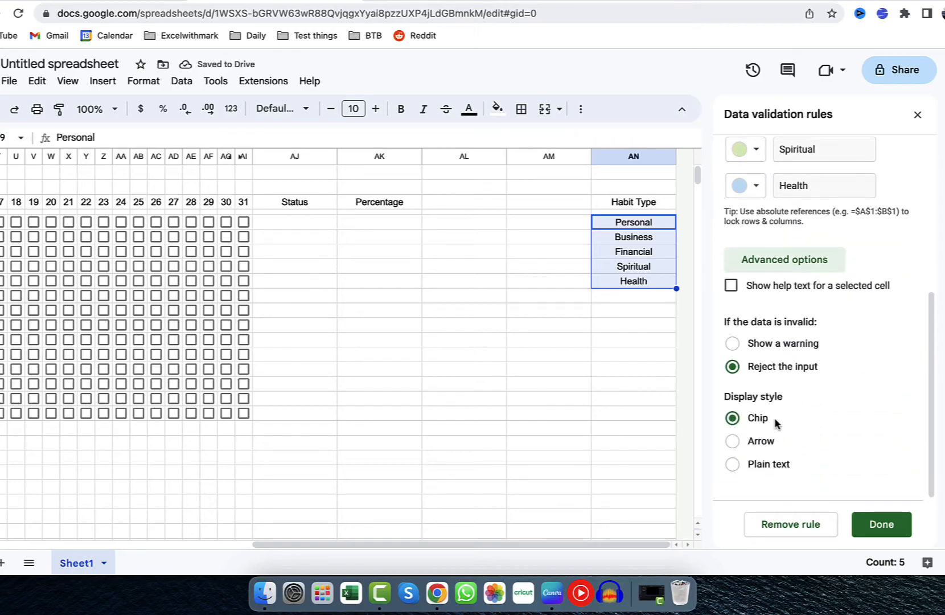
{"action": "left_click", "coordinate": [763, 442]}
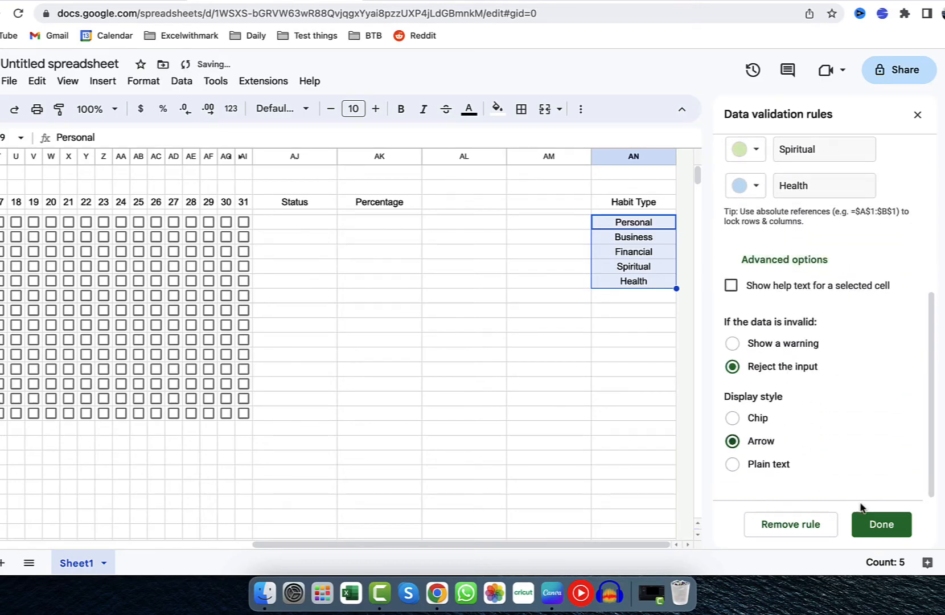
{"action": "left_click", "coordinate": [876, 522]}
Choose Personal from the habit type dropdown in B5.
{"action": "scroll", "coordinate": [511, 339], "scroll_direction": "left", "scroll_amount": 10}
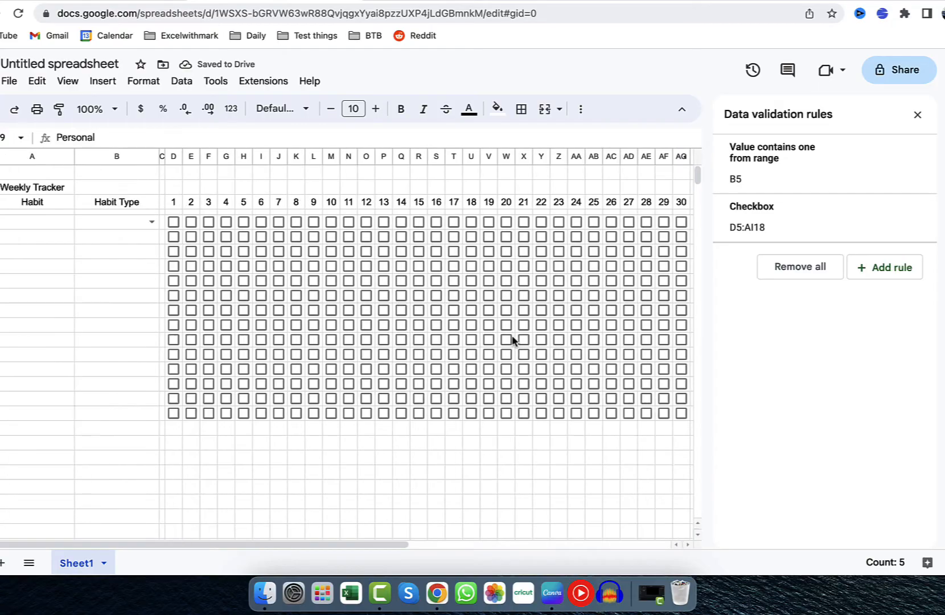
{"action": "left_click", "coordinate": [151, 221]}
{"action": "left_click", "coordinate": [134, 244]}
{"action": "left_click", "coordinate": [147, 239]}
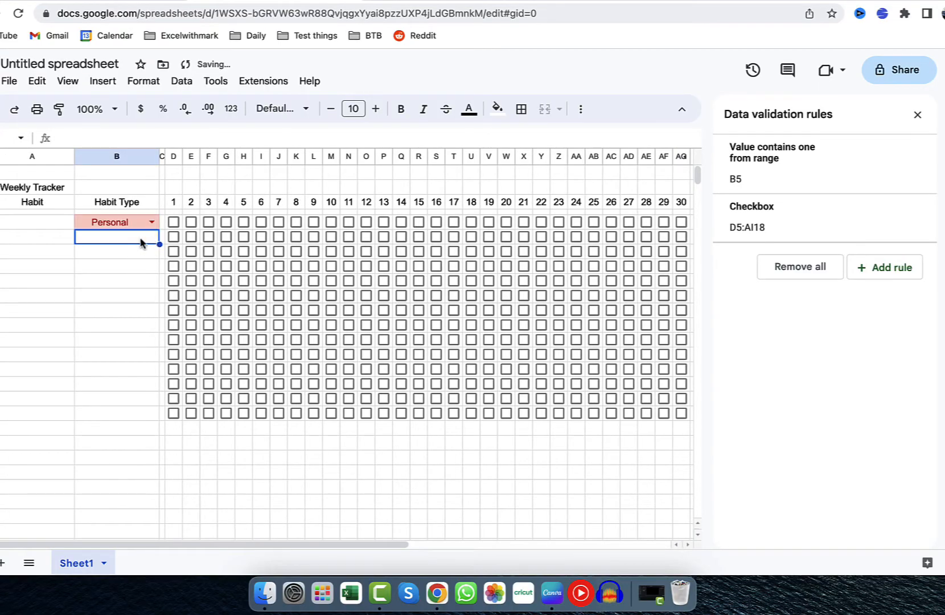
Fill the B5 dropdown down to B18 and clear the copied values from B6:B18, keeping the dropdowns.
{"action": "left_click", "coordinate": [143, 221]}
{"action": "left_click_drag", "start_coordinate": [159, 229], "coordinate": [160, 417]}
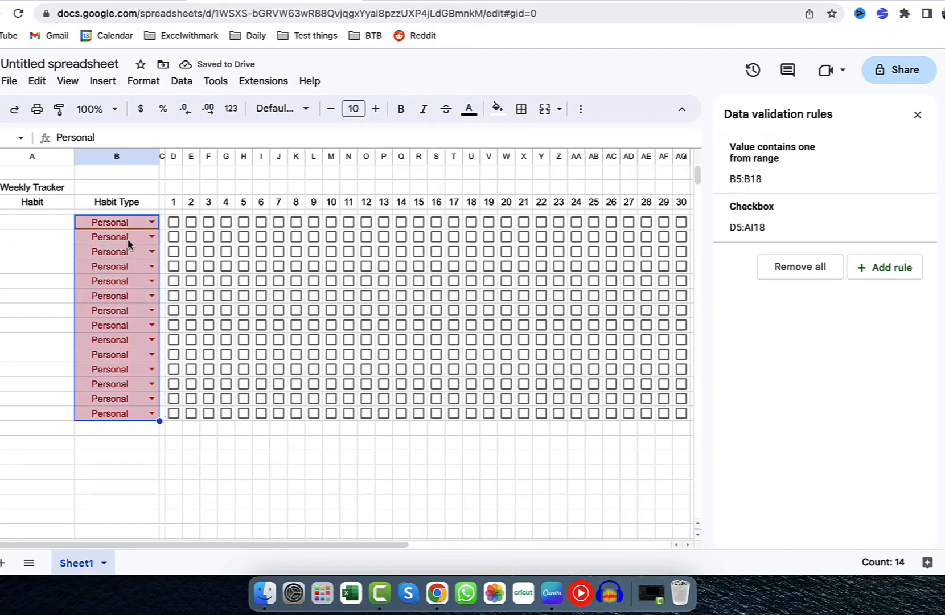
{"action": "left_click_drag", "start_coordinate": [126, 239], "coordinate": [140, 416]}
{"action": "key", "text": "Delete"}
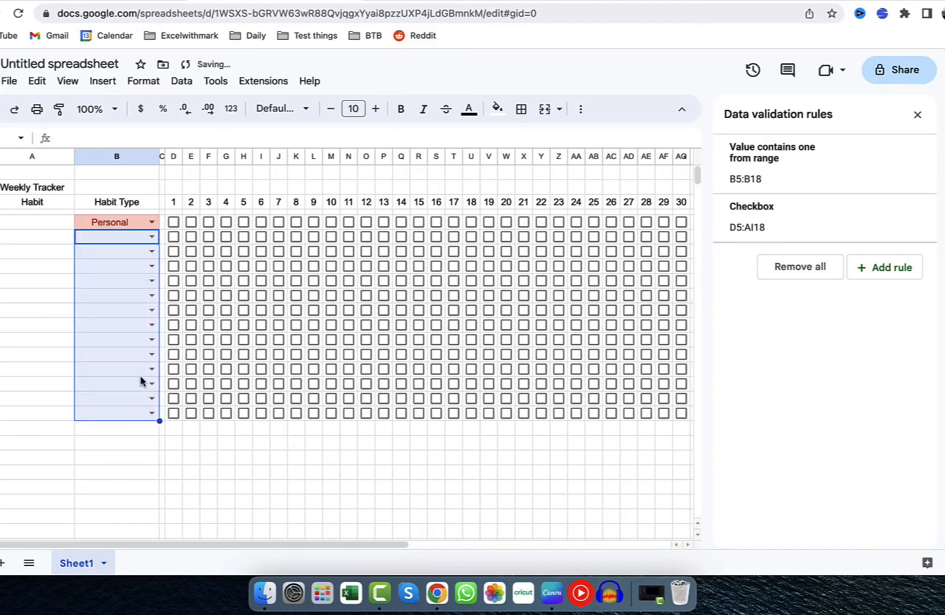
Choose Business, Financial, Spiritual and Health from the dropdowns in B6, B7, B8 and B9 respectively.
{"action": "left_click", "coordinate": [151, 236]}
{"action": "left_click", "coordinate": [127, 275]}
{"action": "left_click", "coordinate": [152, 251]}
{"action": "left_click", "coordinate": [136, 307]}
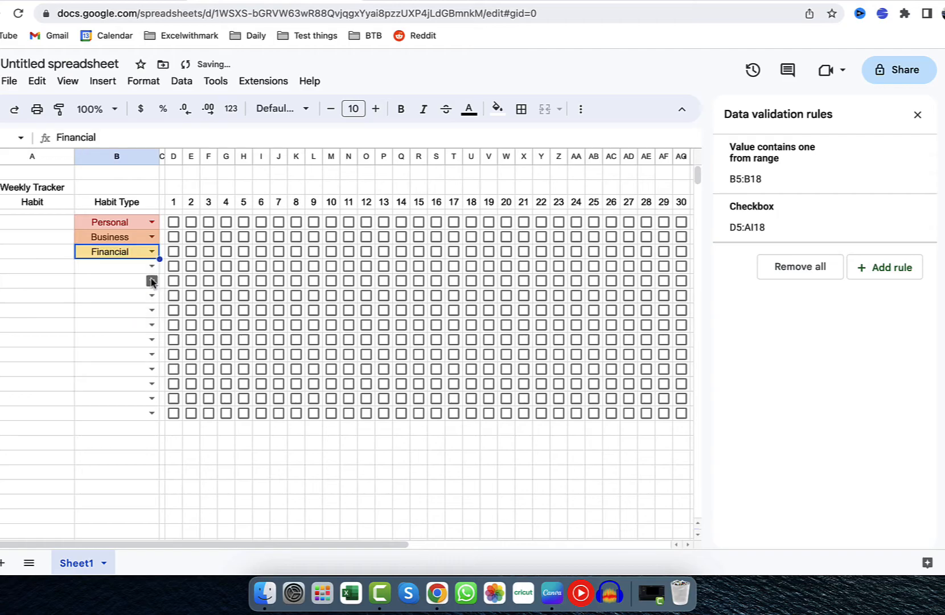
{"action": "left_click", "coordinate": [151, 265]}
{"action": "left_click", "coordinate": [128, 343]}
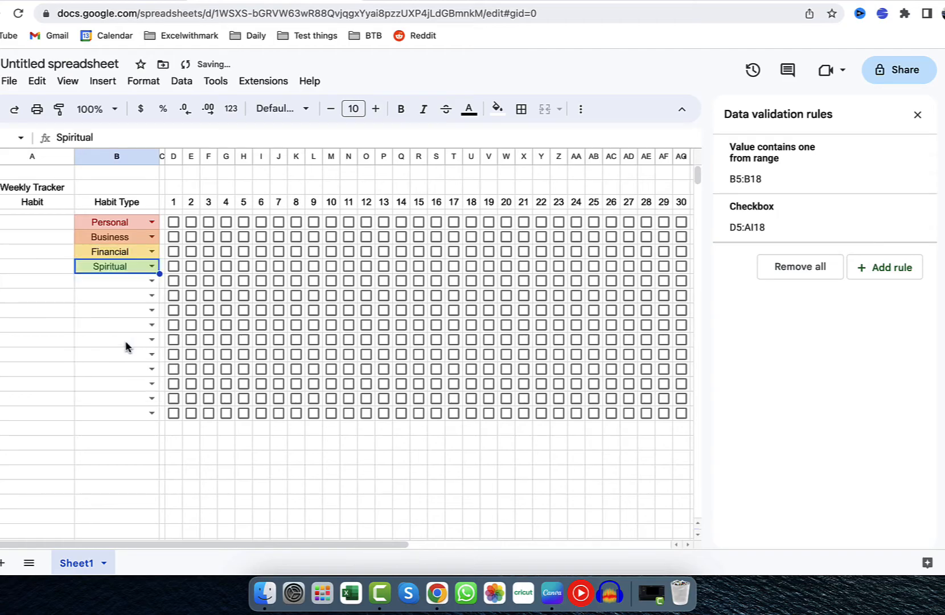
{"action": "left_click", "coordinate": [151, 281]}
{"action": "left_click", "coordinate": [123, 383]}
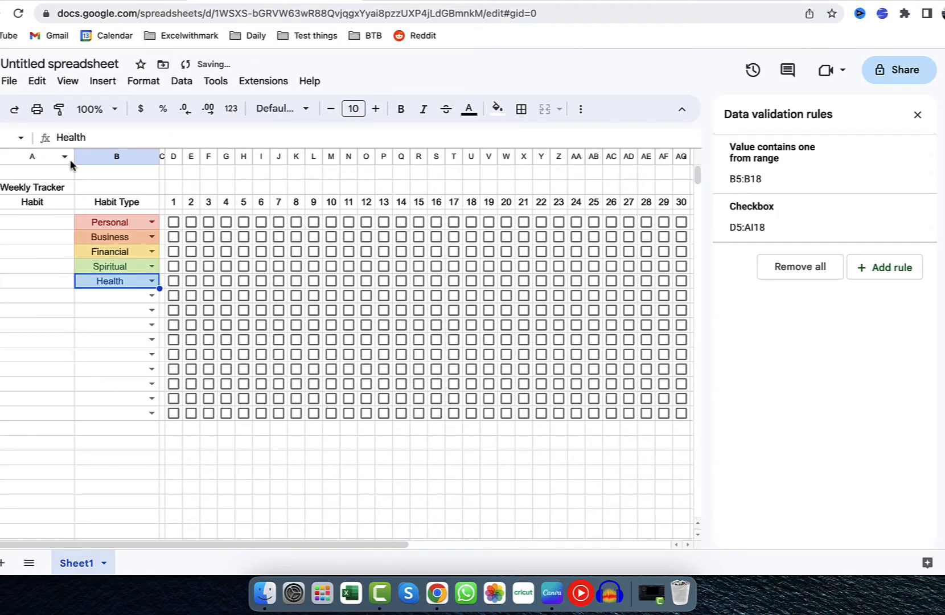
Widen the Habit column A to about three times its width and set the whole sheet's font to Montserrat.
{"action": "left_click_drag", "start_coordinate": [76, 156], "coordinate": [239, 156]}
{"action": "left_click", "coordinate": [168, 187]}
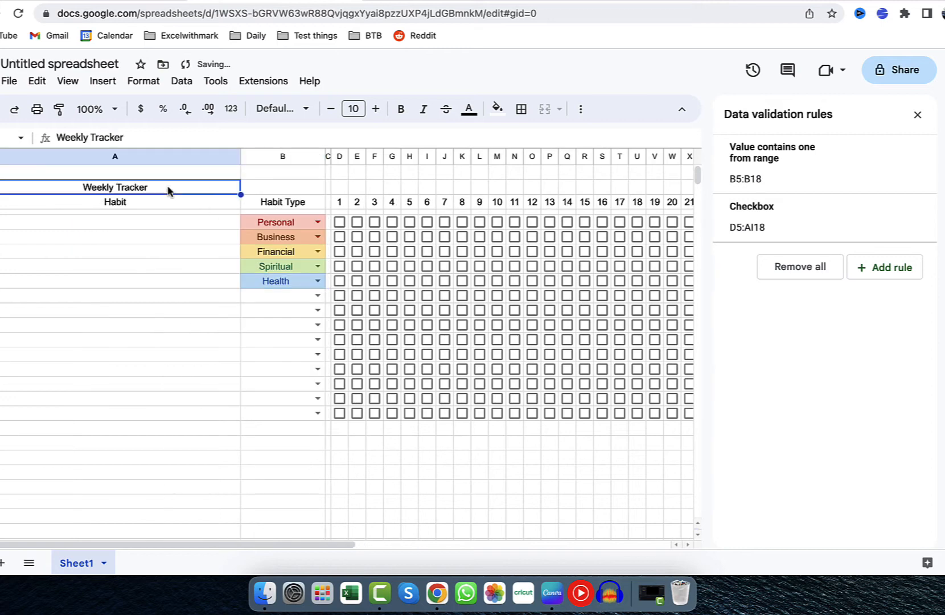
{"action": "left_click", "coordinate": [17, 158]}
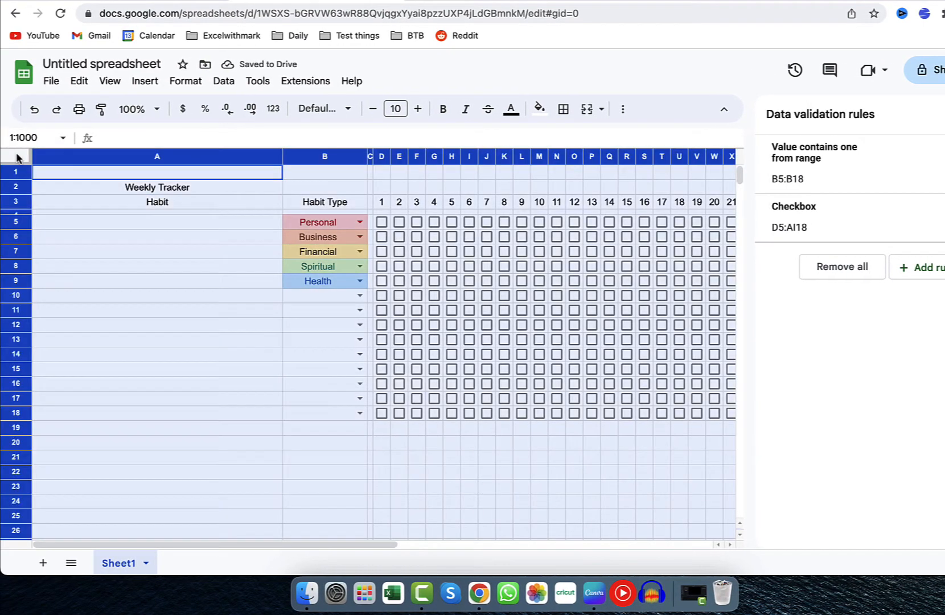
{"action": "left_click", "coordinate": [323, 108]}
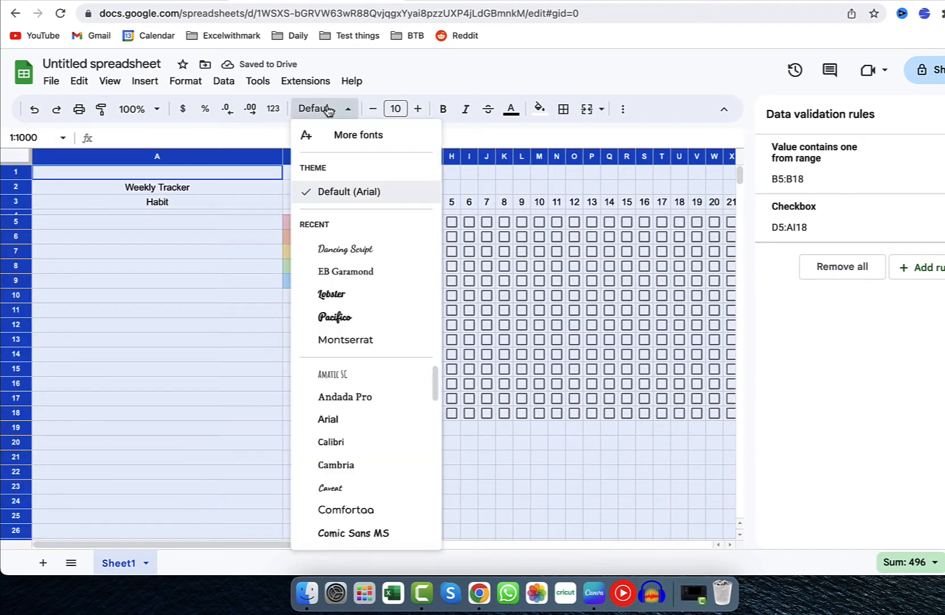
{"action": "left_click", "coordinate": [345, 340]}
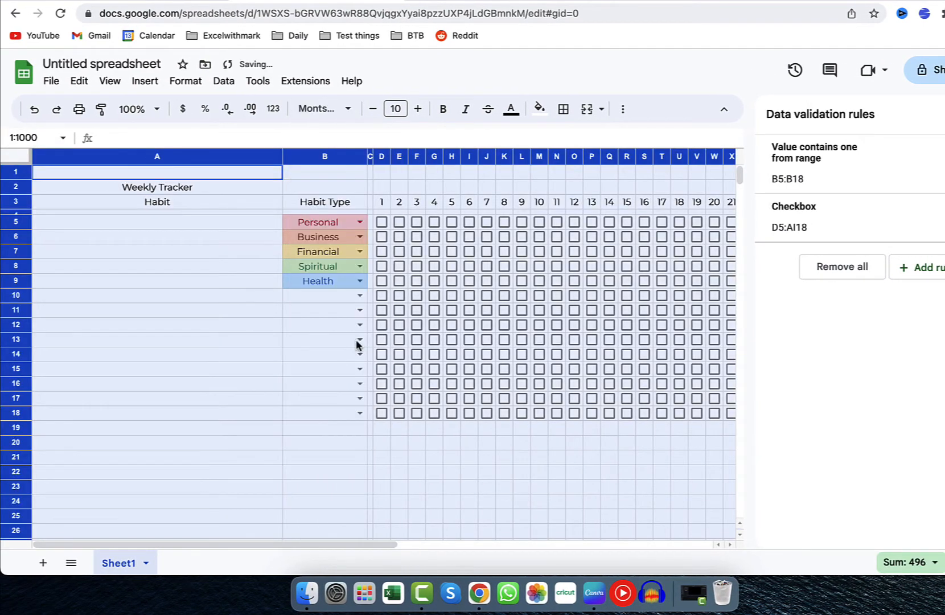
{"action": "left_click", "coordinate": [308, 316]}
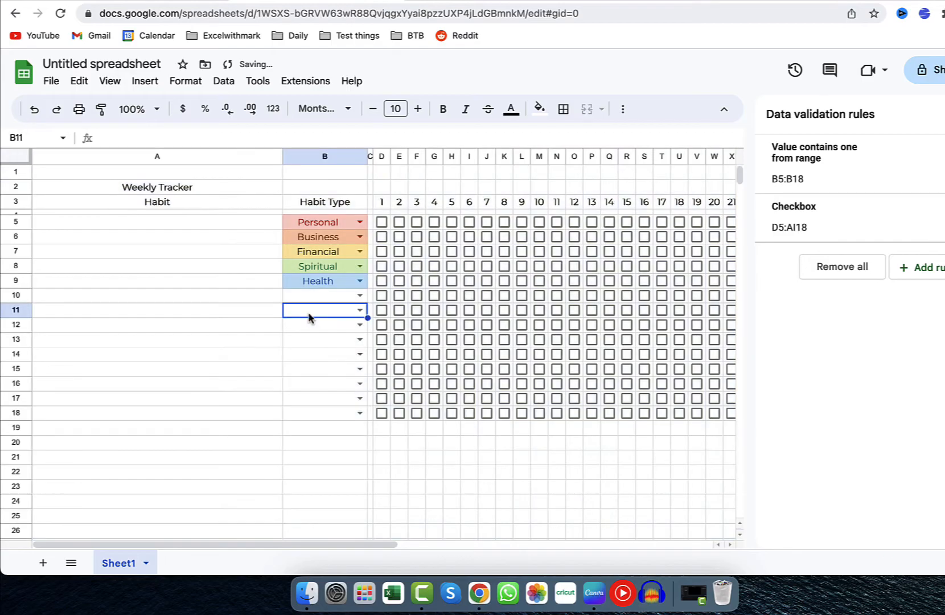
Fill the narrow spacer column C with dark grey.
{"action": "left_click", "coordinate": [369, 156]}
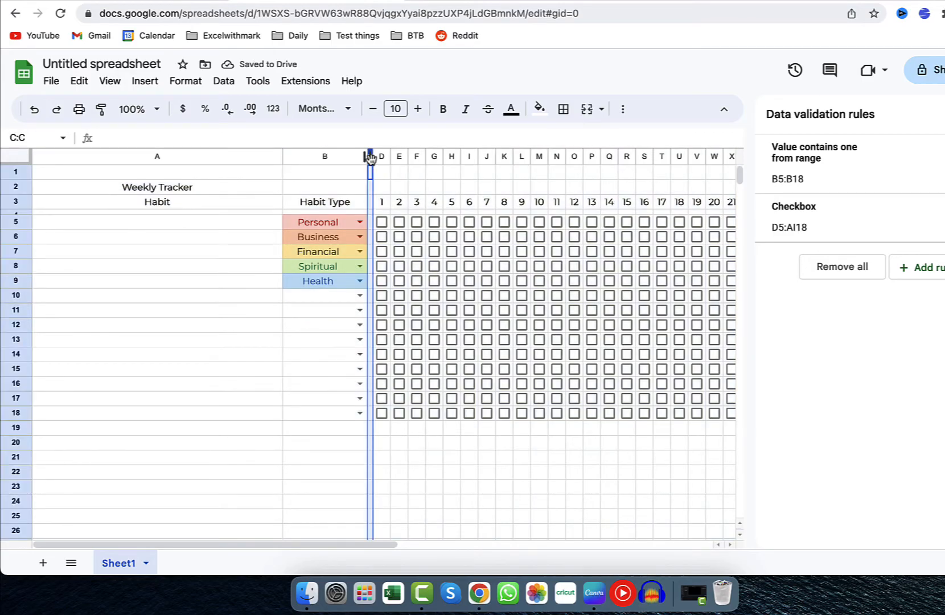
{"action": "left_click", "coordinate": [539, 109]}
{"action": "left_click", "coordinate": [605, 158]}
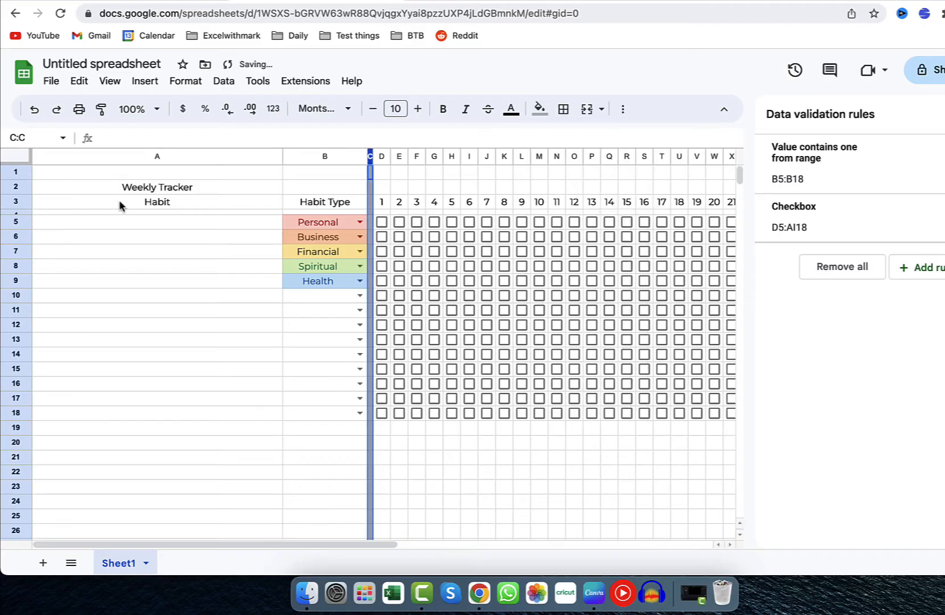
Fill the thin spacer row 4 below the headers with grey.
{"action": "left_click", "coordinate": [34, 212]}
{"action": "left_click", "coordinate": [539, 109]}
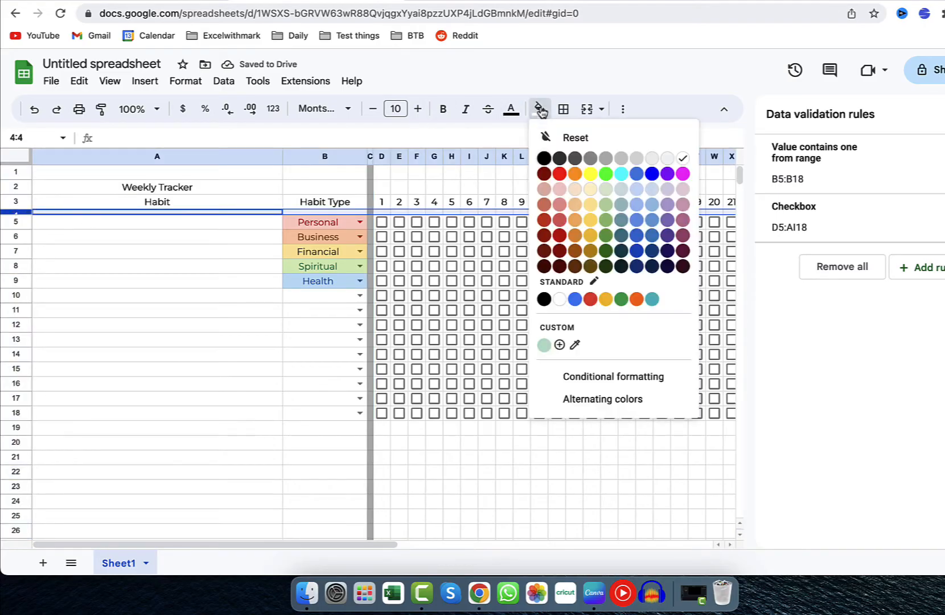
{"action": "left_click", "coordinate": [619, 160]}
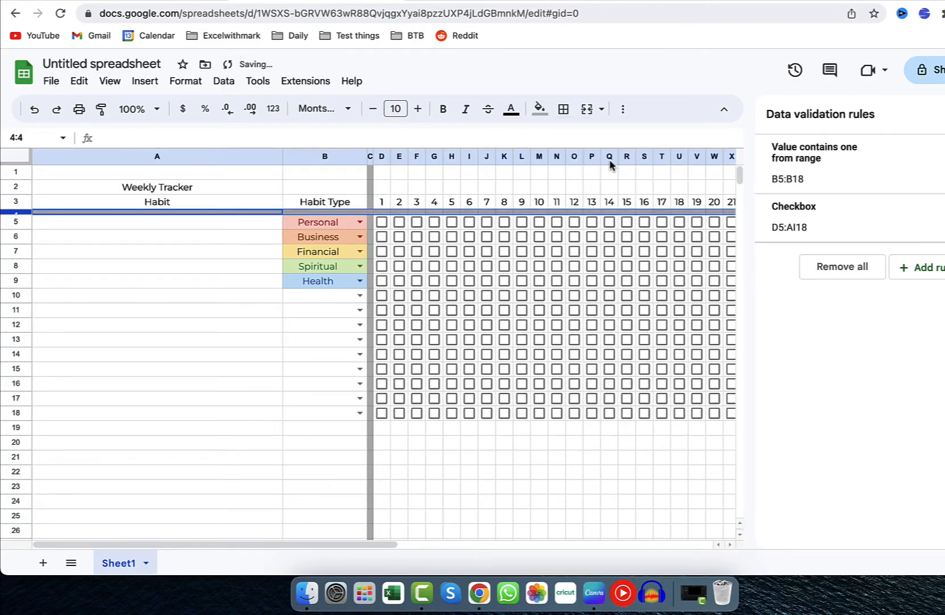
{"action": "left_click", "coordinate": [266, 298]}
Start the Status formula in AJ5 with a CONCAT function containing a nested COUNTIF.
{"action": "scroll", "coordinate": [262, 302], "scroll_direction": "right", "scroll_amount": 10}
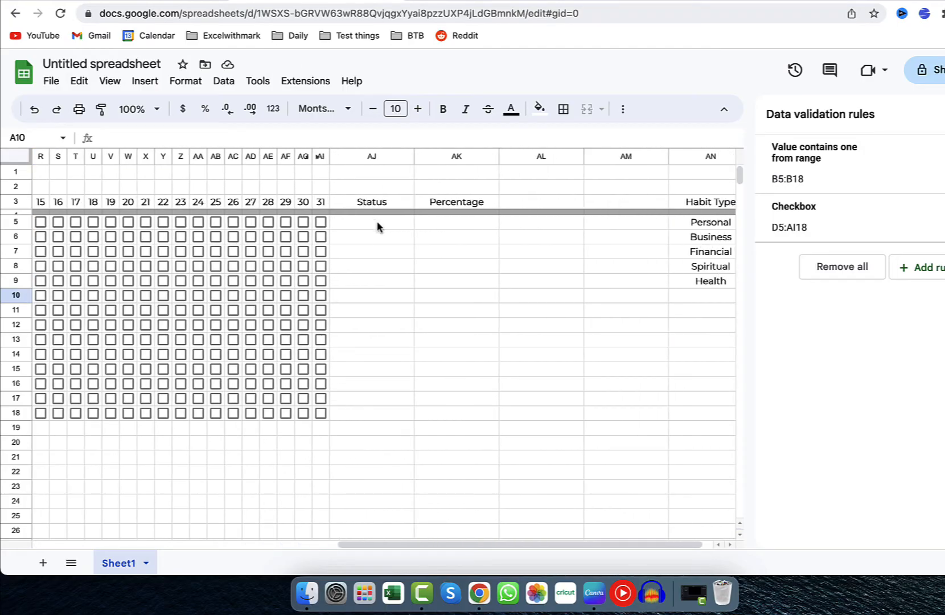
{"action": "left_click", "coordinate": [387, 224]}
{"action": "type", "text": "="}
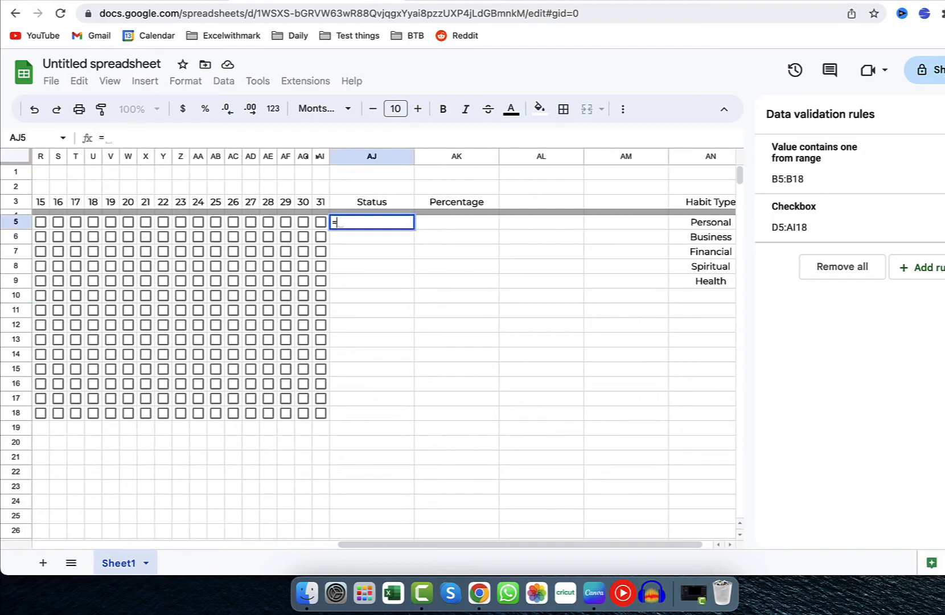
{"action": "type", "text": "count"}
{"action": "key", "text": "BackSpace"}
{"action": "key", "text": "BackSpace"}
{"action": "key", "text": "BackSpace"}
{"action": "key", "text": "BackSpace"}
{"action": "key", "text": "BackSpace"}
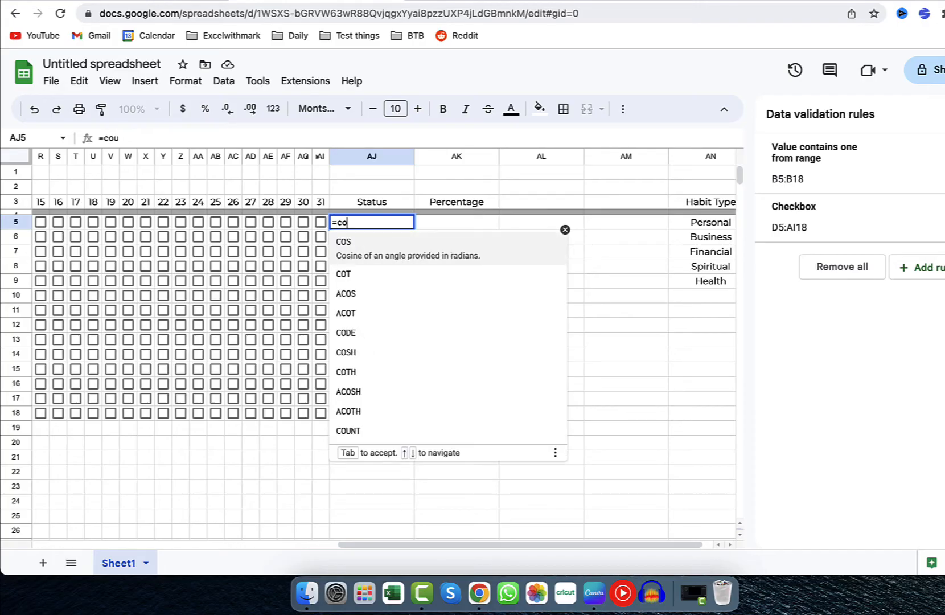
{"action": "type", "text": "con"}
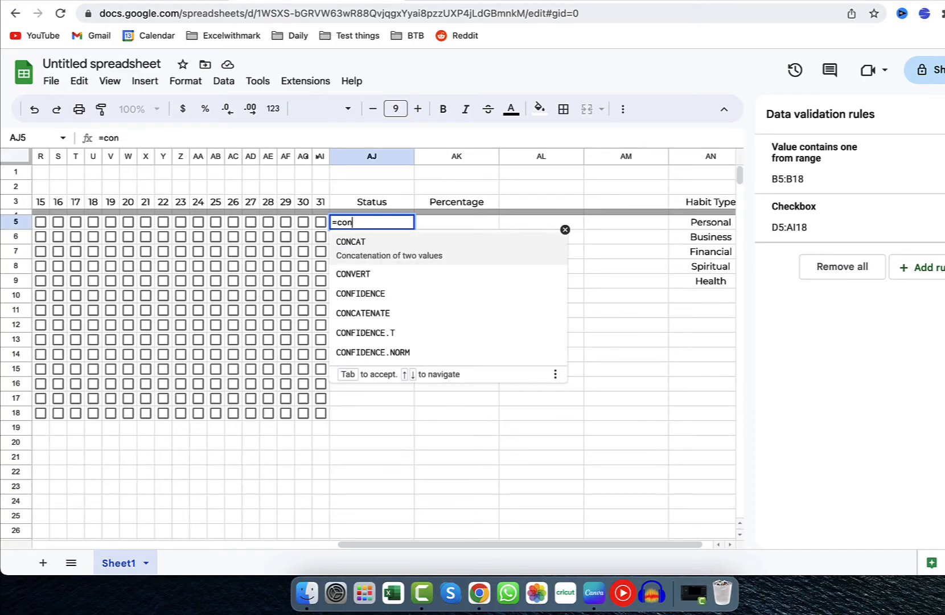
{"action": "key", "text": "Tab"}
{"action": "type", "text": "coun"}
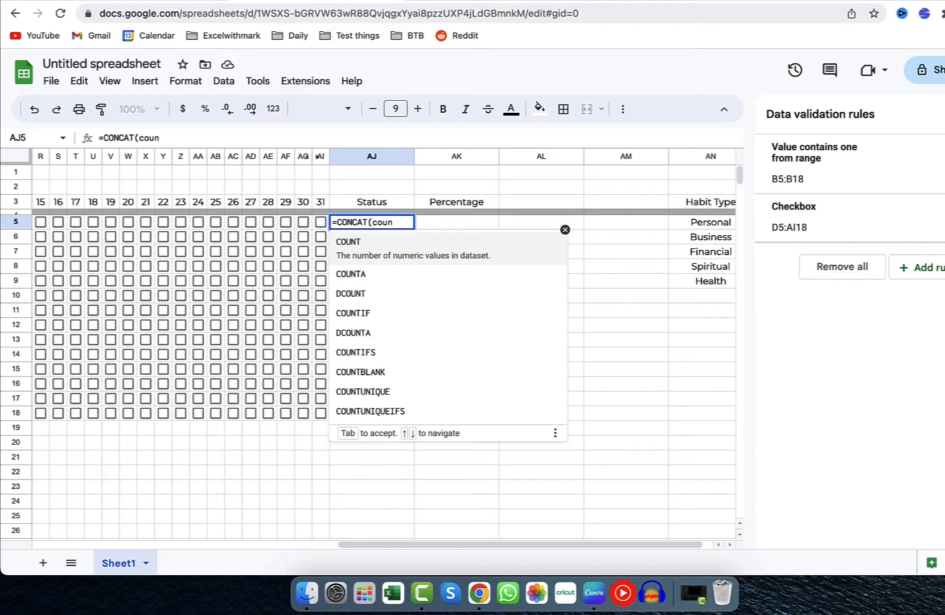
{"action": "type", "text": "tif"}
{"action": "key", "text": "Tab"}
Give the nested COUNTIF the range D5:AI5 and the criterion true, and close its bracket.
{"action": "scroll", "coordinate": [227, 288], "scroll_direction": "left", "scroll_amount": 10}
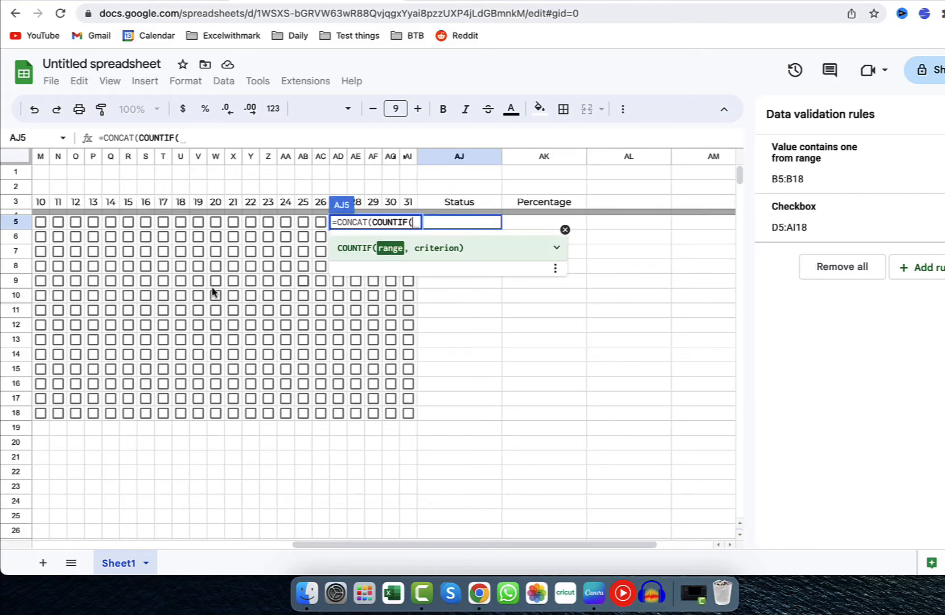
{"action": "scroll", "coordinate": [485, 289], "scroll_direction": "right", "scroll_amount": 10}
{"action": "scroll", "coordinate": [484, 289], "scroll_direction": "left", "scroll_amount": 10}
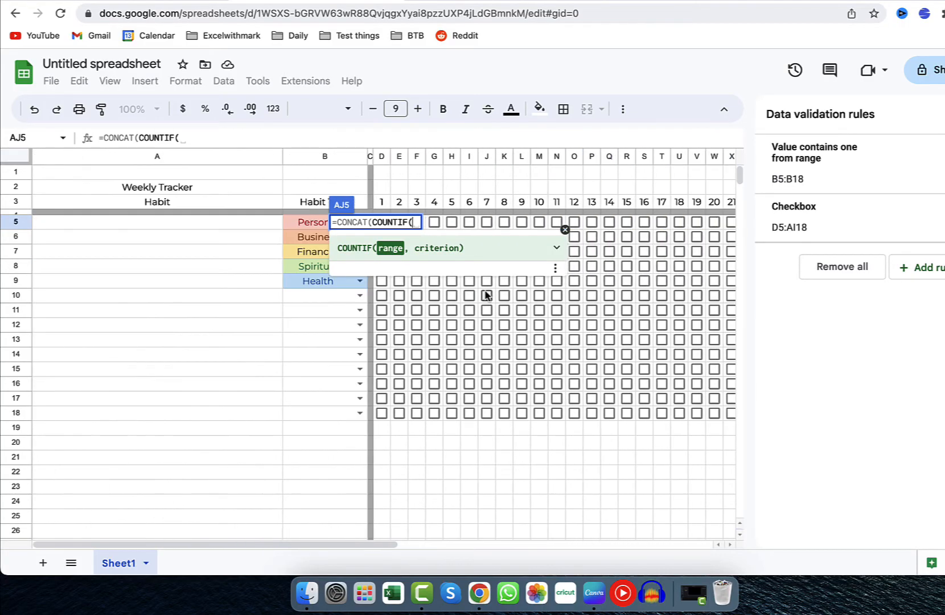
{"action": "scroll", "coordinate": [460, 321], "scroll_direction": "right", "scroll_amount": 5}
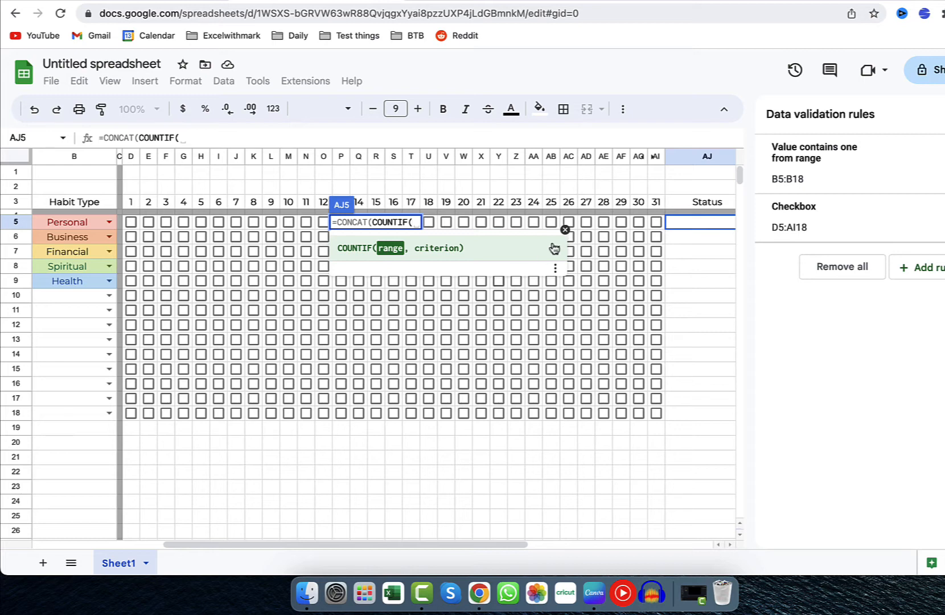
{"action": "left_click", "coordinate": [137, 227]}
{"action": "left_click_drag", "start_coordinate": [136, 227], "coordinate": [655, 223]}
{"action": "type", "text": ",true"}
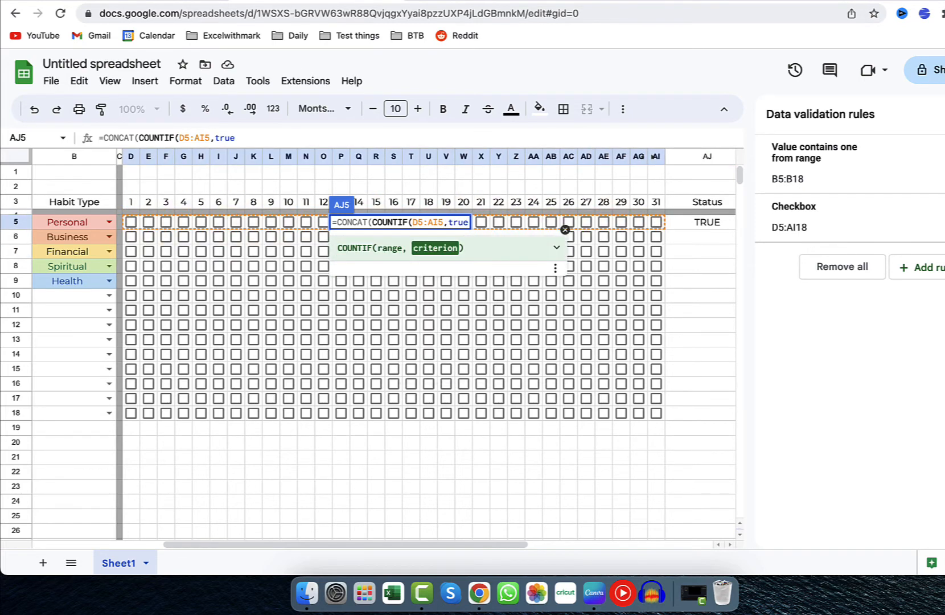
{"action": "type", "text": "), "}
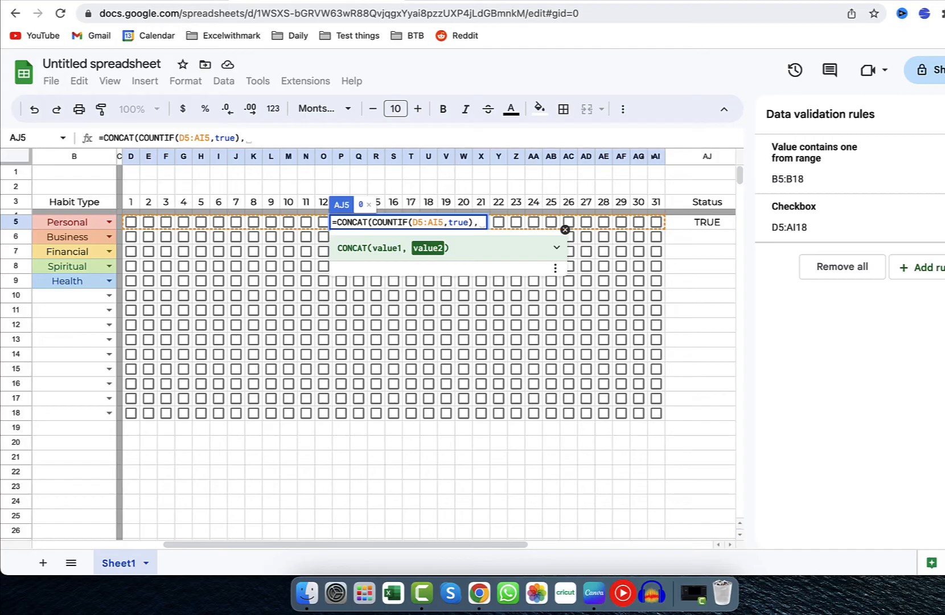
{"action": "type", "text": "/31"}
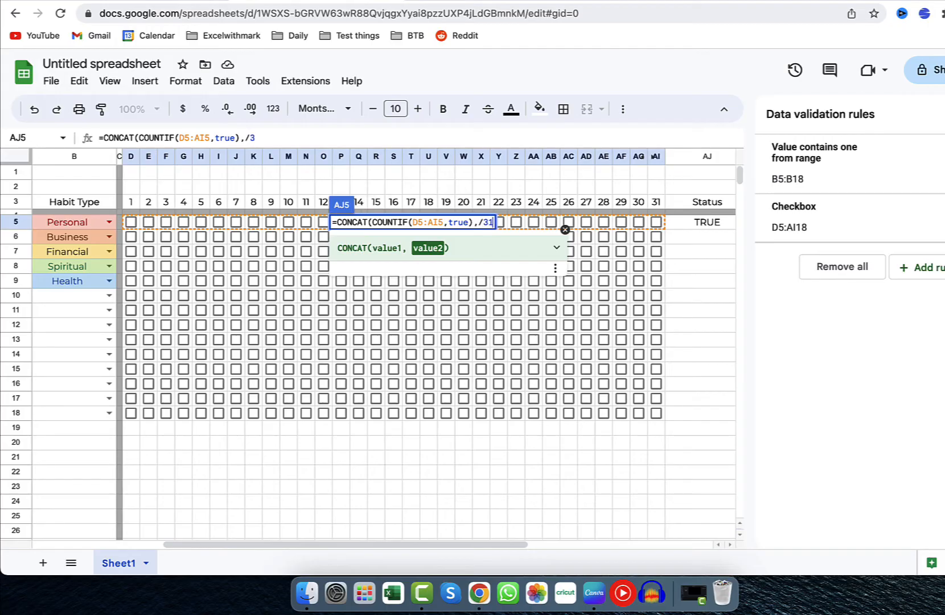
{"action": "type", "text": " D"}
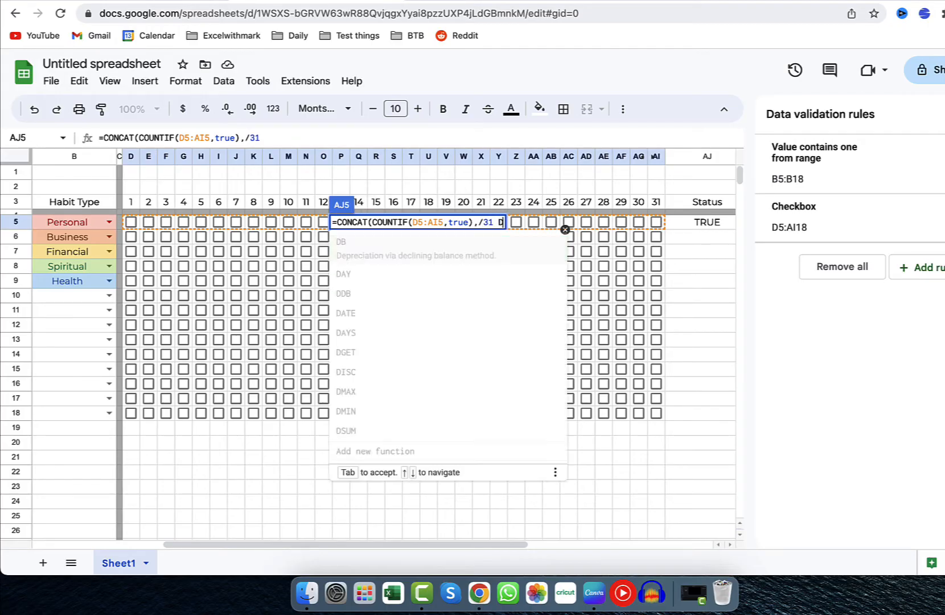
{"action": "type", "text": "ays Compl"}
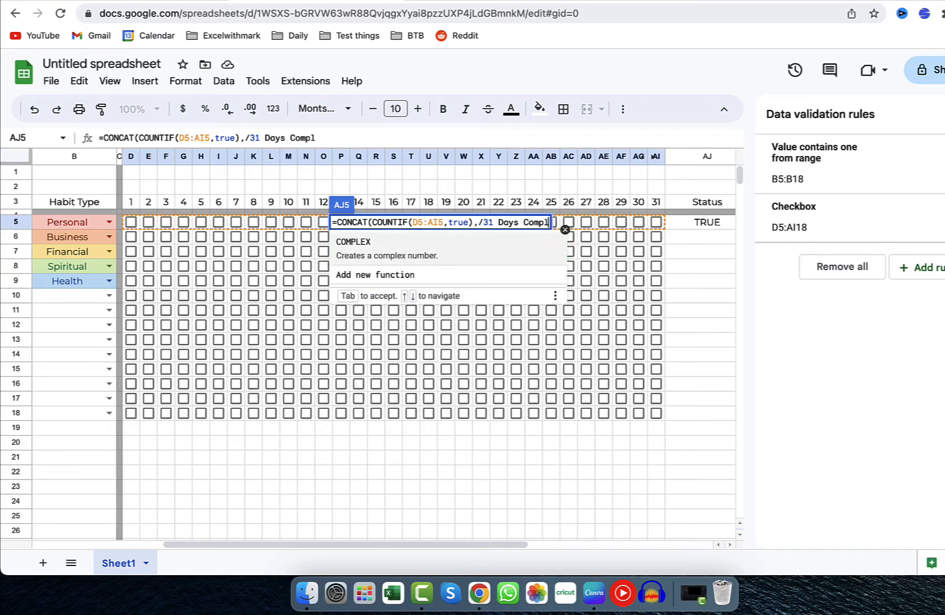
{"action": "type", "text": "ete"}
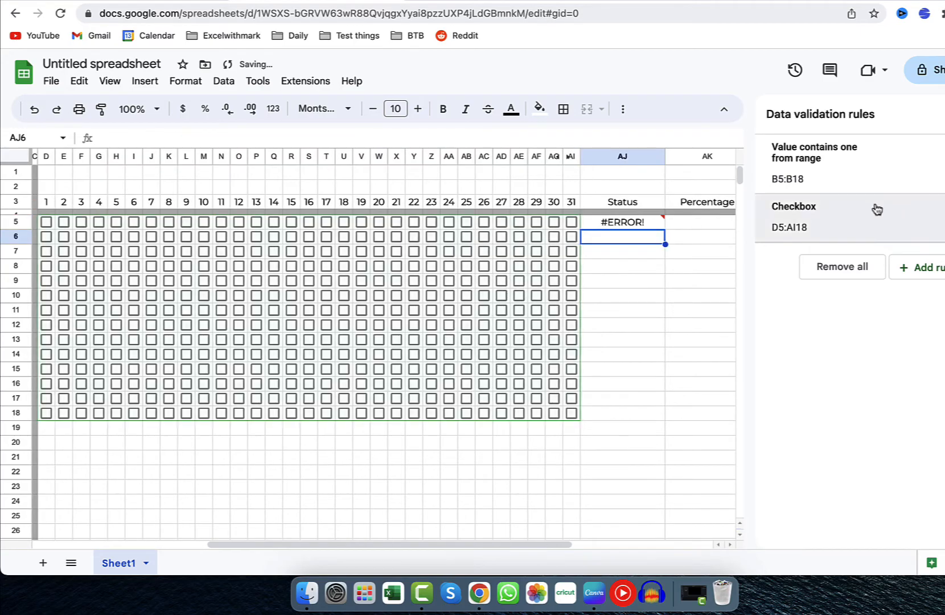
Correct the AJ5 formula by inserting the missing opening quotation mark before /31 Days Complete.
{"action": "left_click", "coordinate": [647, 224]}
{"action": "left_click", "coordinate": [329, 138]}
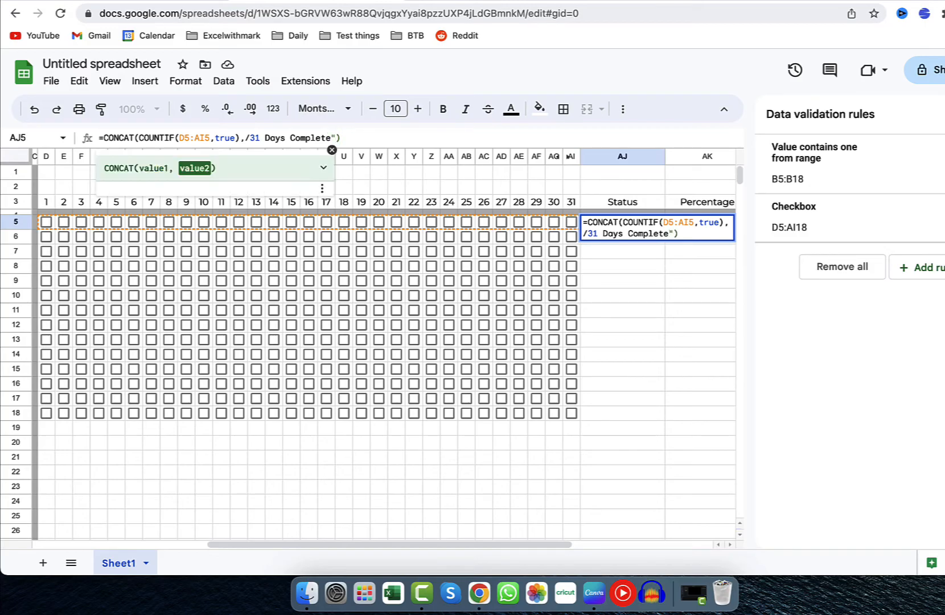
{"action": "key", "text": "Left"}
{"action": "key", "text": "Left"}
{"action": "key", "text": "Left"}
{"action": "key", "text": "Left"}
{"action": "key", "text": "Left"}
{"action": "key", "text": "Left"}
{"action": "key", "text": "Left"}
{"action": "key", "text": "Left"}
{"action": "key", "text": "Left"}
{"action": "key", "text": "Left"}
{"action": "key", "text": "Left"}
{"action": "key", "text": "Left"}
{"action": "key", "text": "Left"}
{"action": "key", "text": "Left"}
{"action": "key", "text": "Left"}
{"action": "key", "text": "Left"}
{"action": "key", "text": "Left"}
{"action": "key", "text": "Left"}
{"action": "key", "text": "Left"}
{"action": "key", "text": "Right"}
{"action": "type", "text": "\""}
{"action": "key", "text": "Return"}
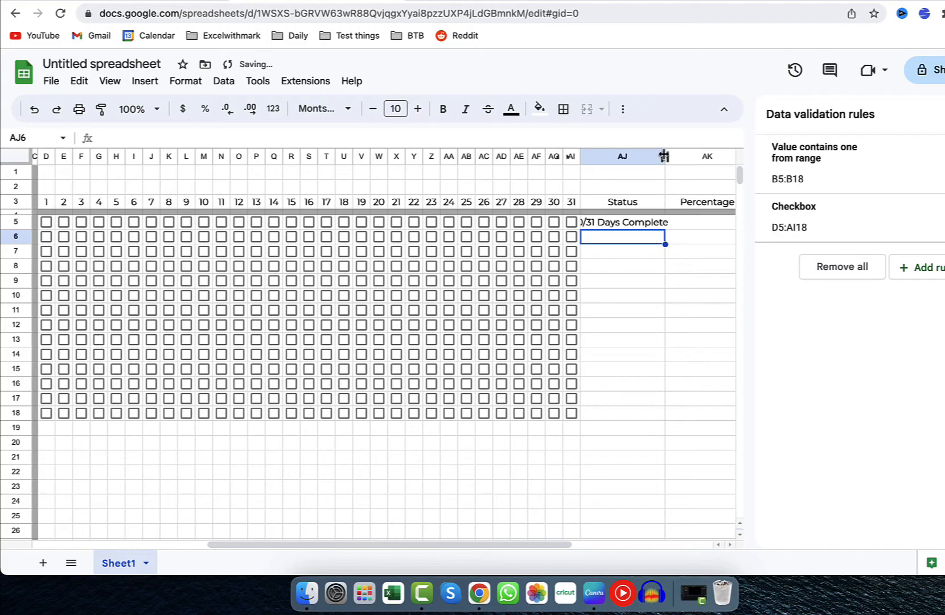
Widen the Status column slightly to fit its text and fill the AJ5 formula down to AJ18.
{"action": "left_click_drag", "start_coordinate": [664, 157], "coordinate": [677, 157]}
{"action": "scroll", "coordinate": [680, 323], "scroll_direction": "right", "scroll_amount": 2}
{"action": "left_click", "coordinate": [605, 224]}
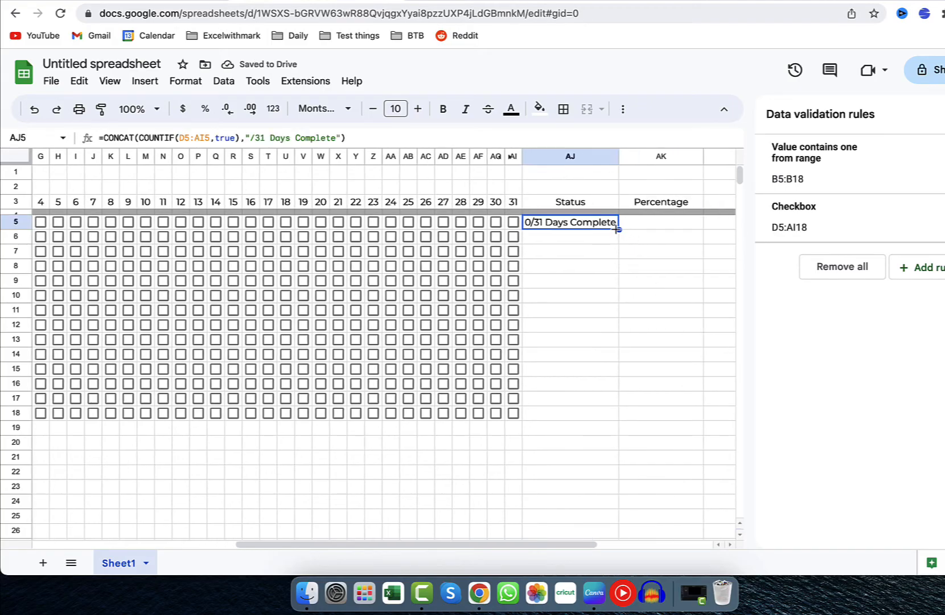
{"action": "left_click_drag", "start_coordinate": [618, 229], "coordinate": [618, 420]}
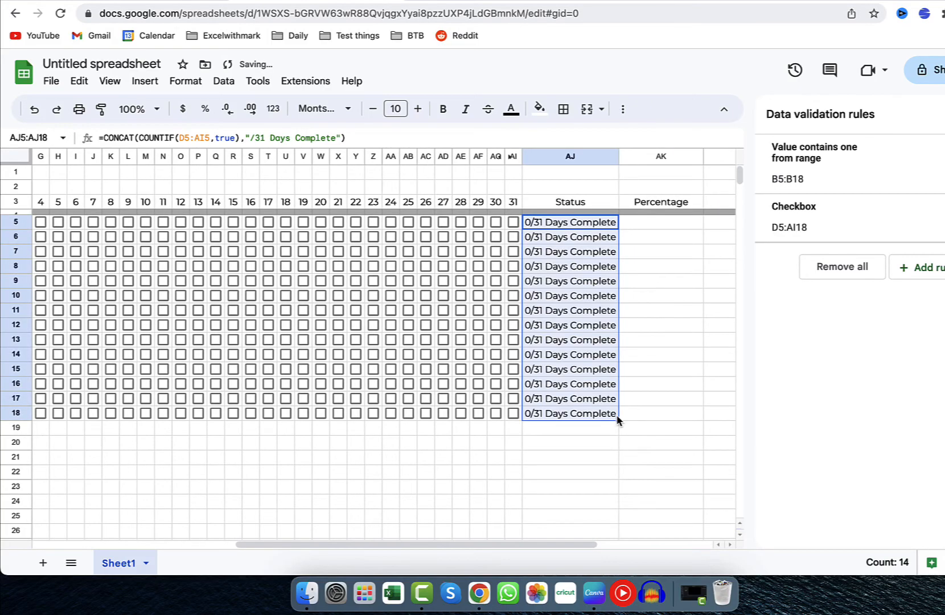
Tick days 27, 28, 29 and 31 in row 5 to test the status, and widen the Status column a little more.
{"action": "left_click", "coordinate": [443, 223]}
{"action": "left_click", "coordinate": [460, 222]}
{"action": "left_click", "coordinate": [478, 222]}
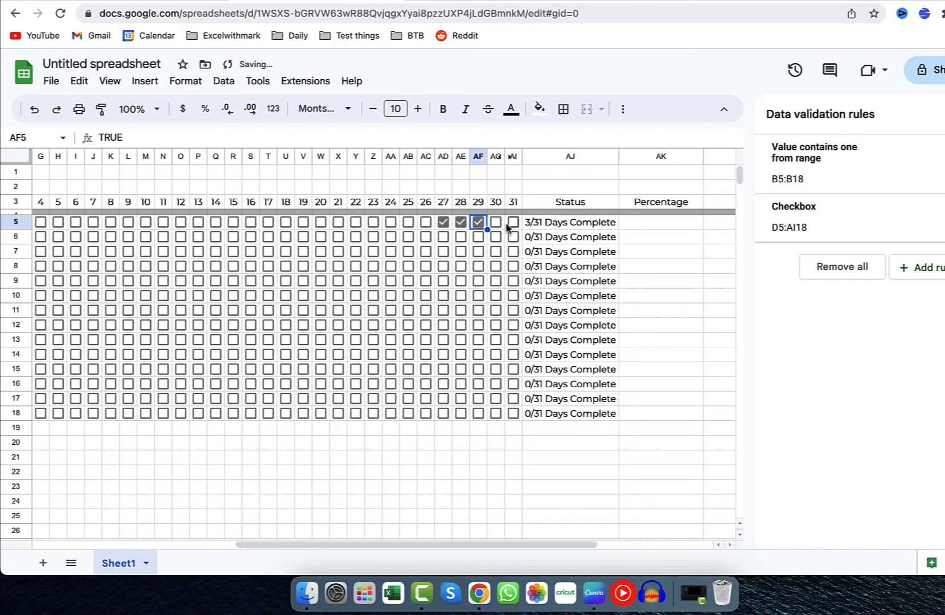
{"action": "left_click", "coordinate": [513, 222]}
{"action": "left_click_drag", "start_coordinate": [619, 156], "coordinate": [622, 156]}
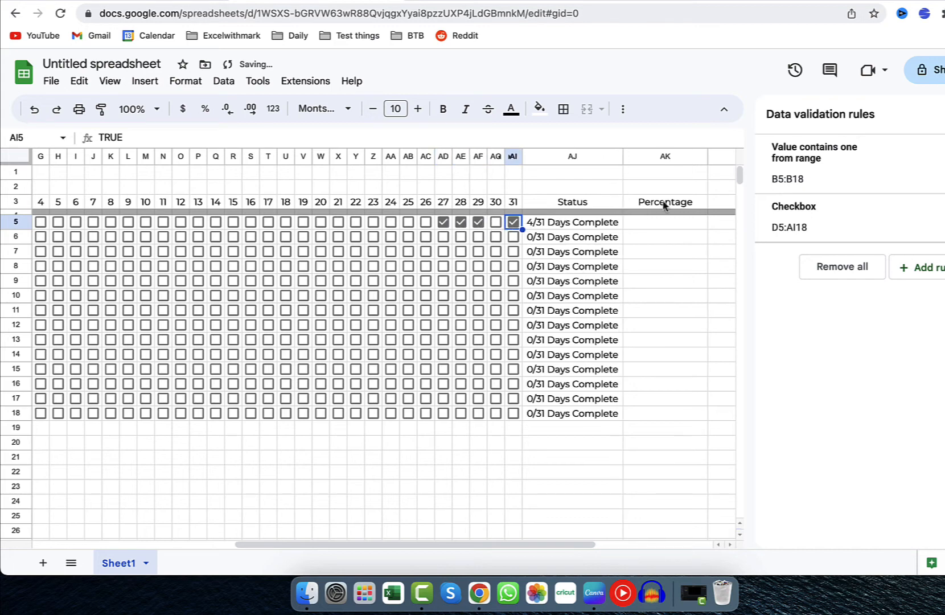
Enter the formula =COUNTIF(D5:AI5,true)/31 in the Percentage cell AK5.
{"action": "left_click", "coordinate": [676, 223]}
{"action": "type", "text": "="}
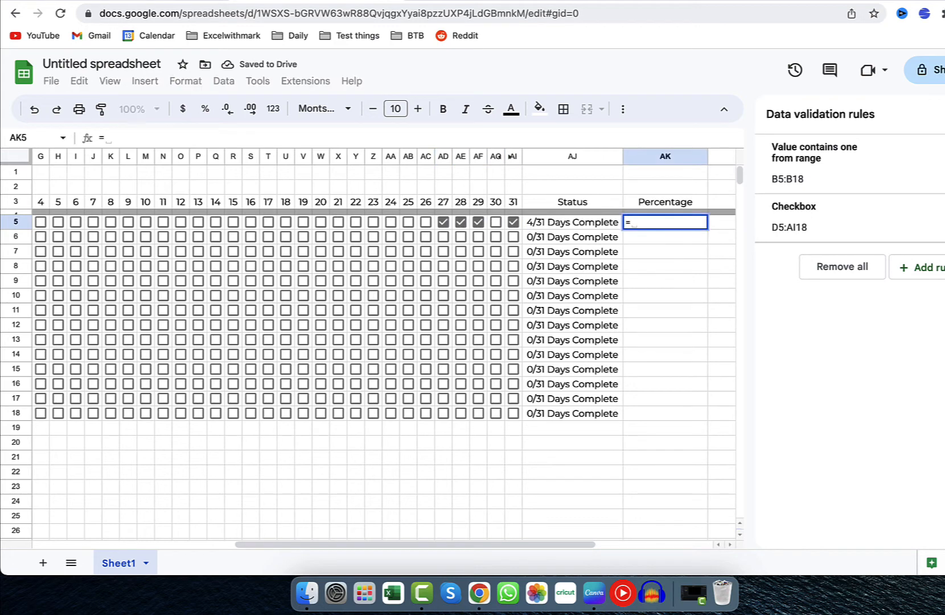
{"action": "type", "text": "count"}
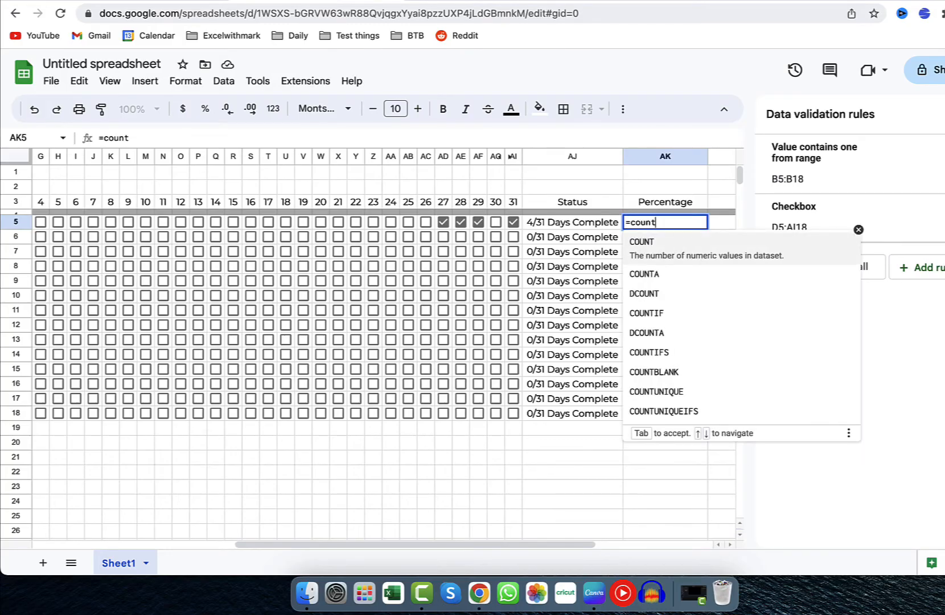
{"action": "type", "text": "if"}
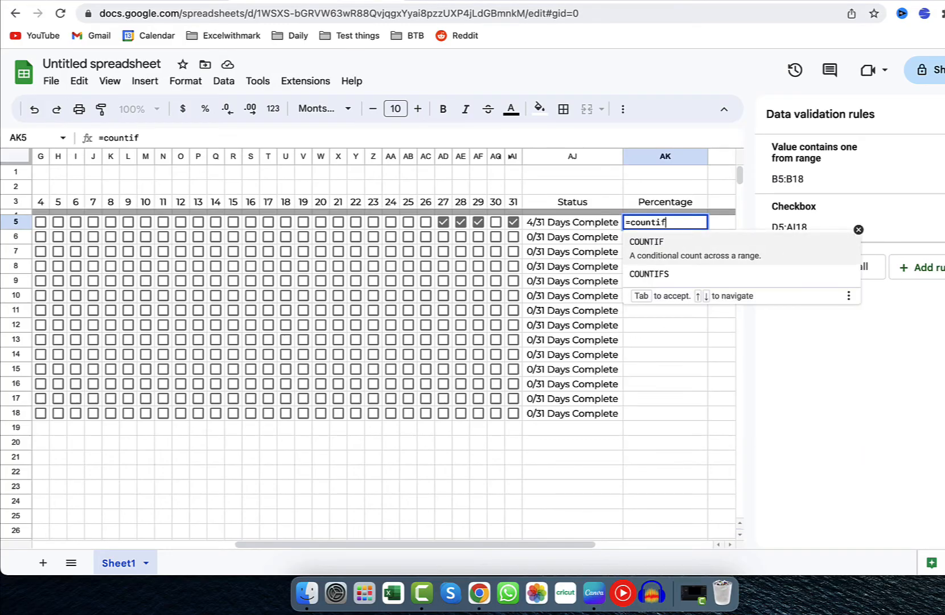
{"action": "key", "text": "Tab"}
{"action": "scroll", "coordinate": [254, 274], "scroll_direction": "left", "scroll_amount": 5}
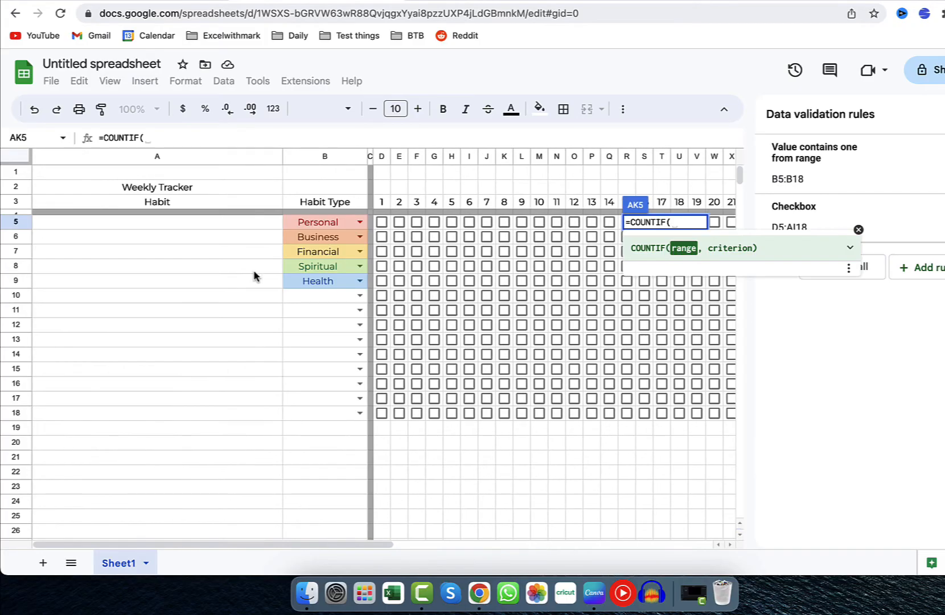
{"action": "scroll", "coordinate": [254, 275], "scroll_direction": "right", "scroll_amount": 3}
{"action": "left_click_drag", "start_coordinate": [50, 230], "coordinate": [570, 227]}
{"action": "type", "text": ",true"}
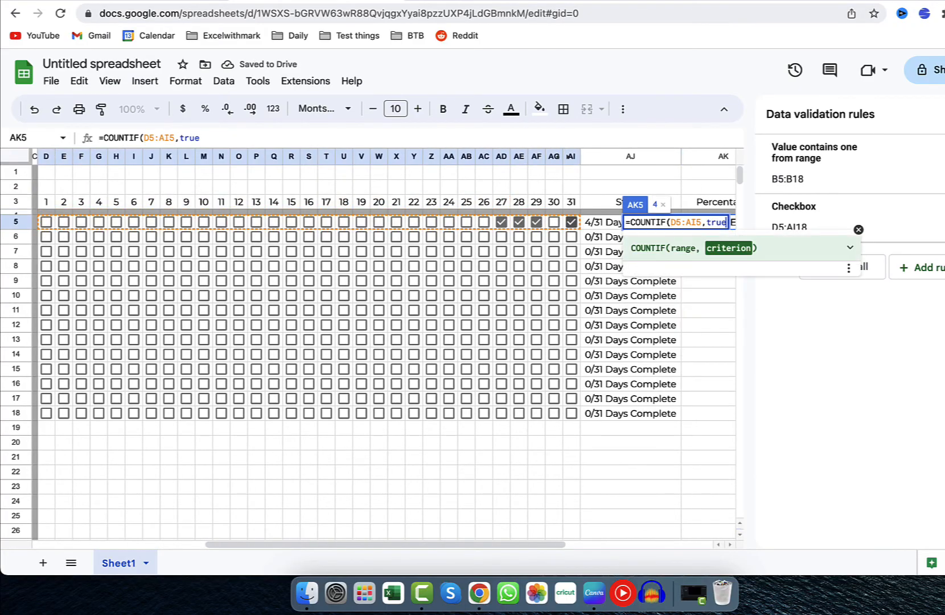
{"action": "type", "text": ")/"}
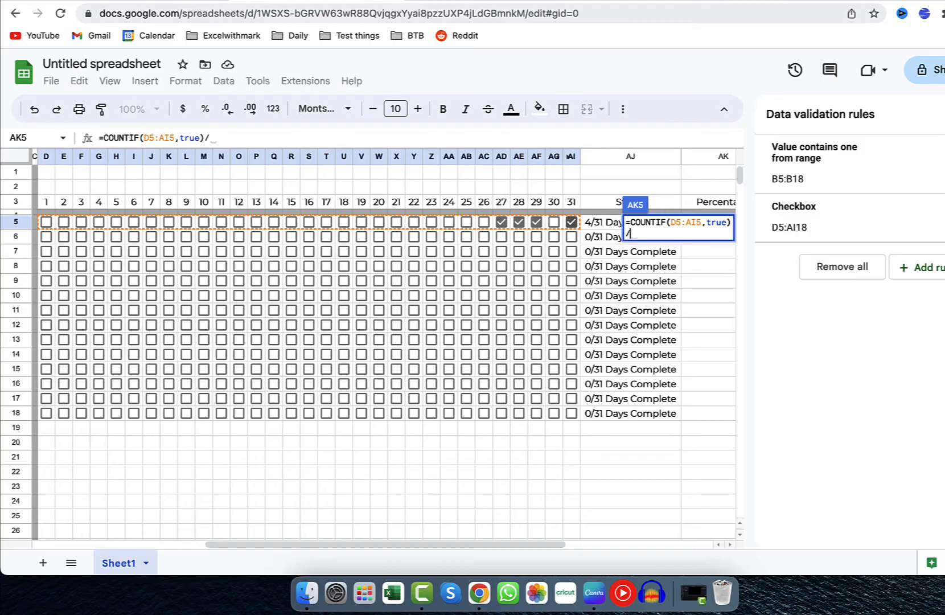
{"action": "type", "text": "31"}
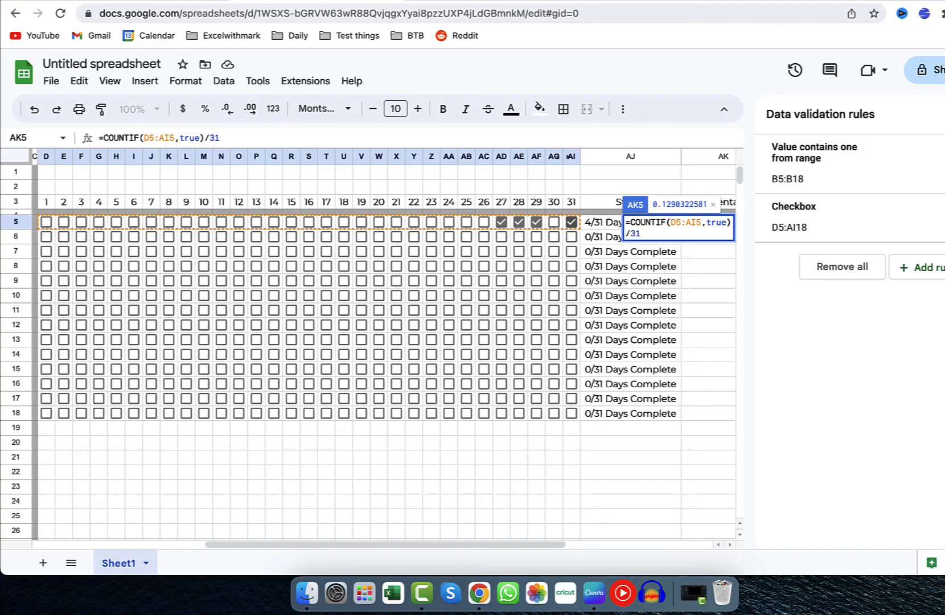
{"action": "key", "text": "Return"}
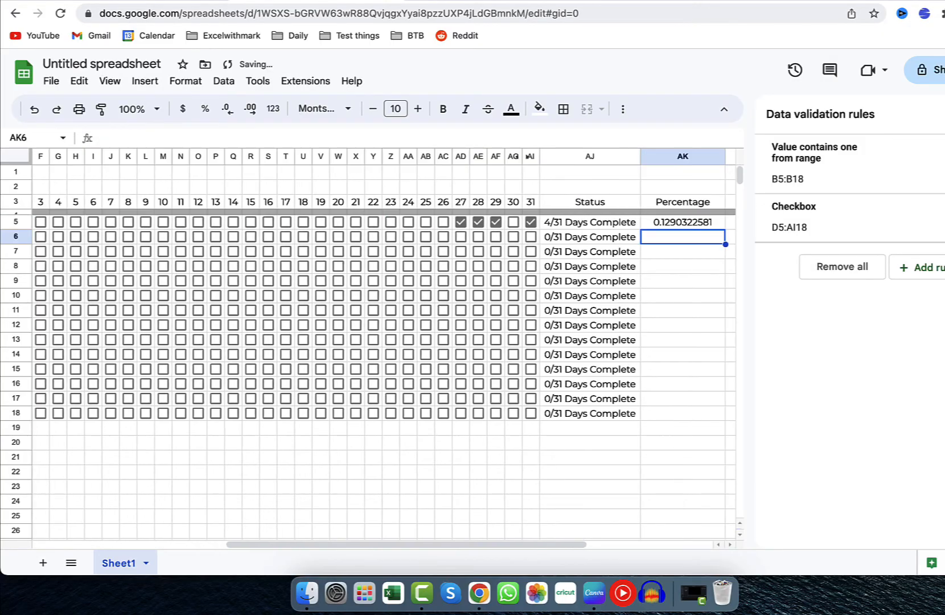
Format the Percentage cells AK5:AK18 as Percent.
{"action": "left_click", "coordinate": [713, 225]}
{"action": "left_click_drag", "start_coordinate": [713, 225], "coordinate": [698, 415]}
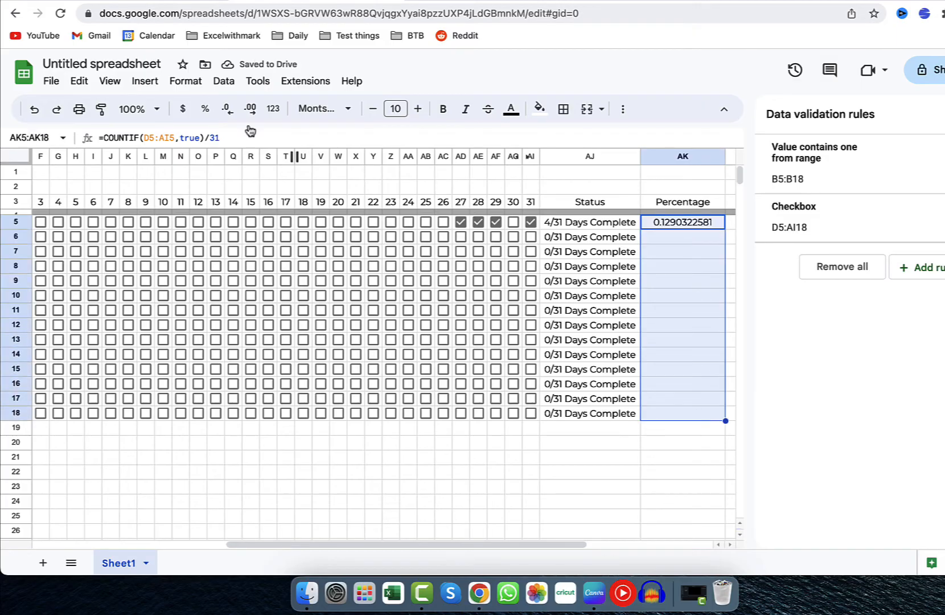
{"action": "left_click", "coordinate": [185, 82]}
{"action": "mouse_move", "coordinate": [221, 141]}
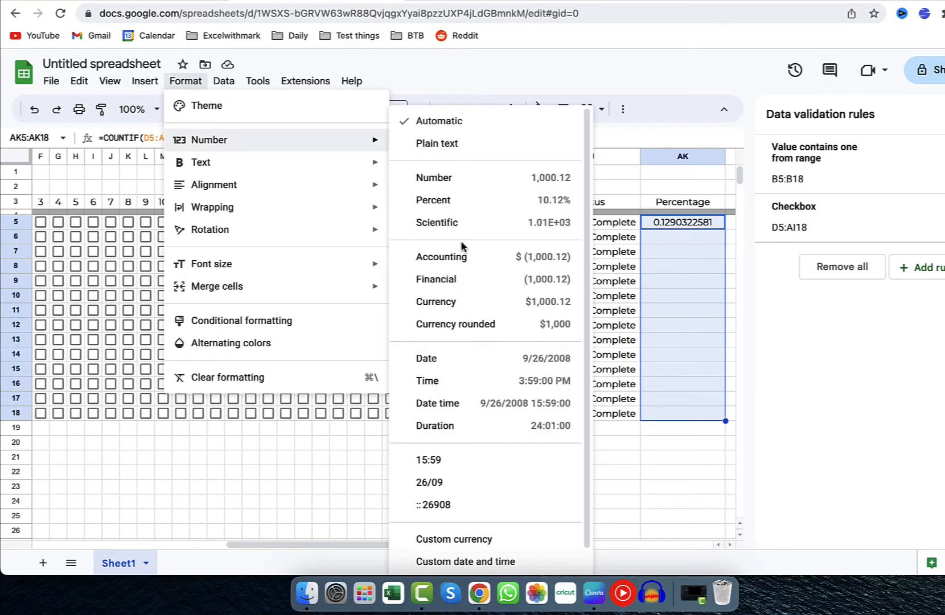
{"action": "left_click", "coordinate": [463, 206]}
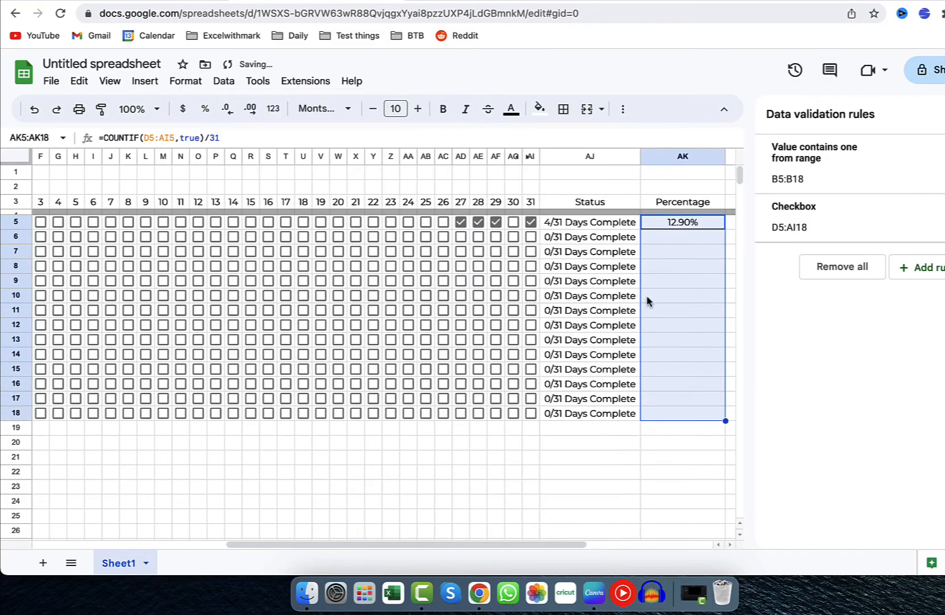
Tick days 30, 25 and 26 in row 5 to test the percentage formula.
{"action": "left_click", "coordinate": [513, 222]}
{"action": "left_click", "coordinate": [427, 223]}
{"action": "left_click", "coordinate": [443, 223]}
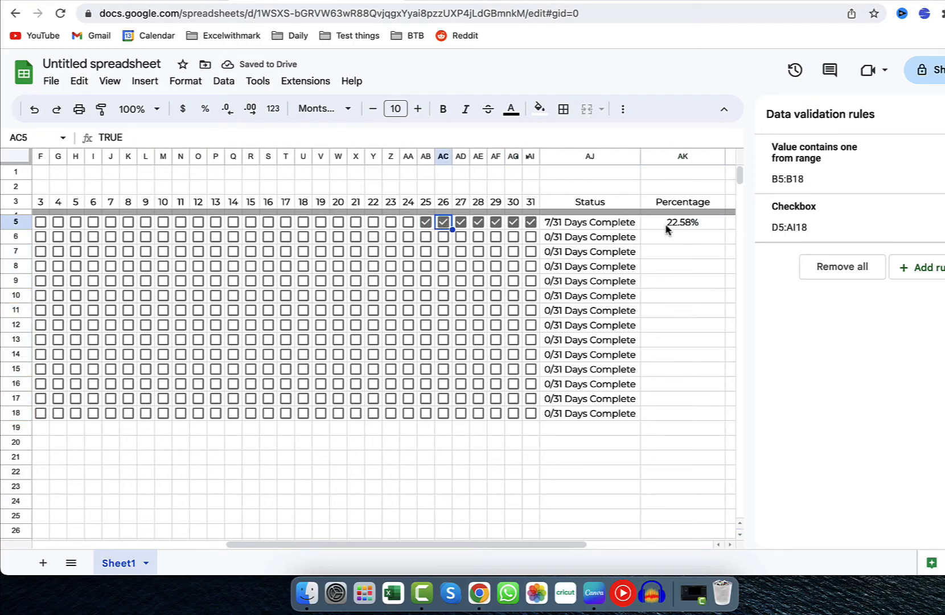
Apply a white-to-green colour scale conditional format to the Percentage cells AK5:AK18.
{"action": "left_click_drag", "start_coordinate": [666, 229], "coordinate": [666, 413]}
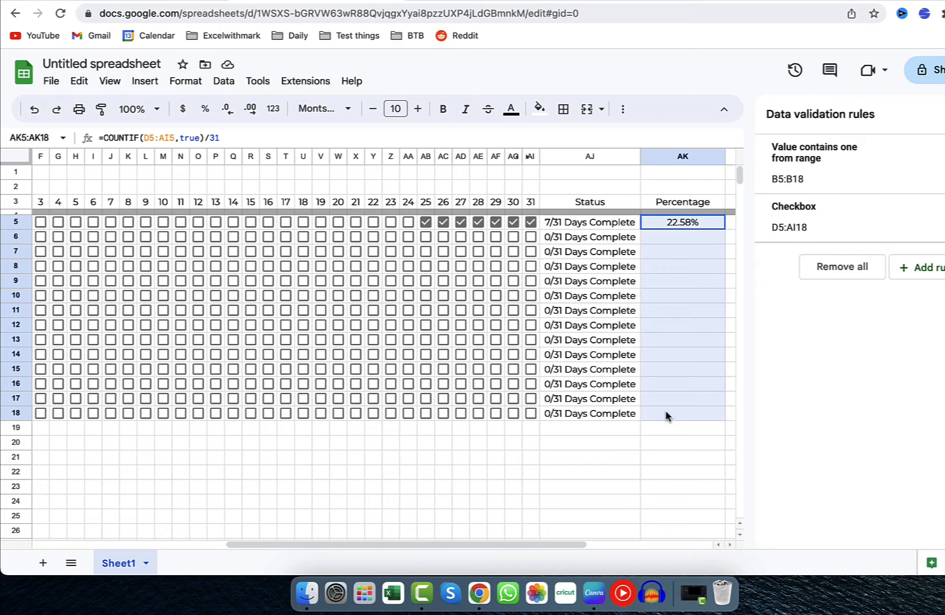
{"action": "scroll", "coordinate": [83, 226], "scroll_direction": "left", "scroll_amount": 10}
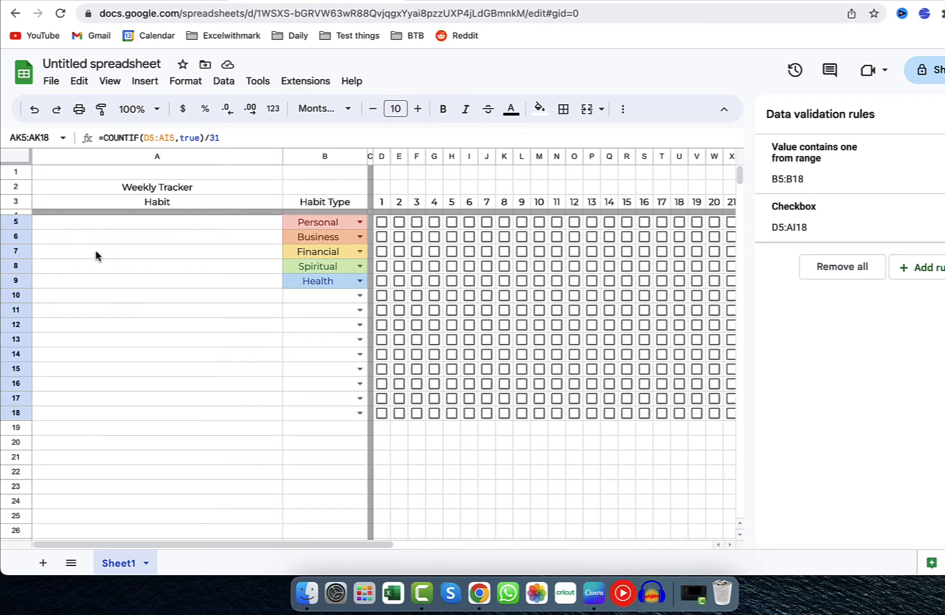
{"action": "scroll", "coordinate": [556, 325], "scroll_direction": "right", "scroll_amount": 10}
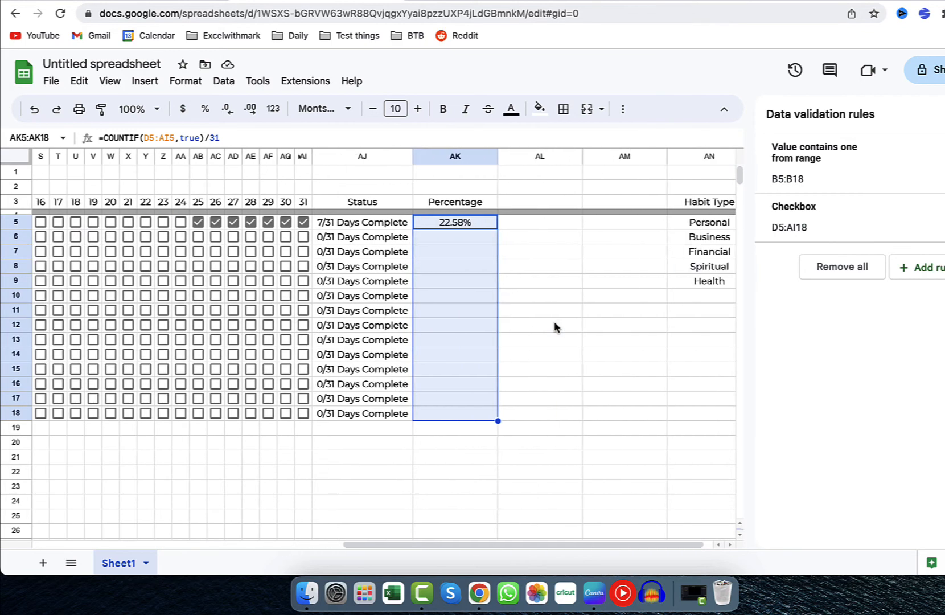
{"action": "left_click", "coordinate": [186, 80]}
{"action": "left_click", "coordinate": [266, 328]}
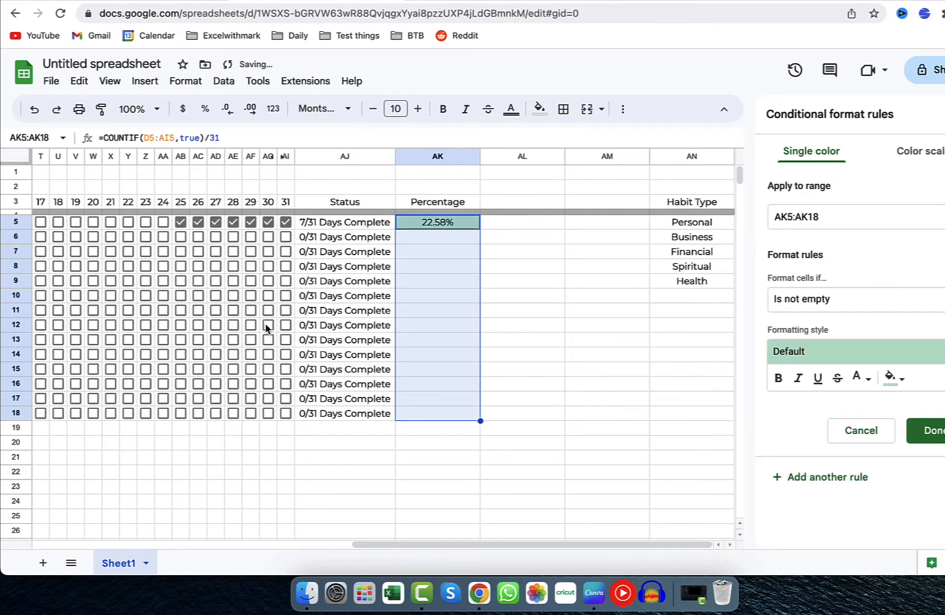
{"action": "left_click", "coordinate": [913, 154]}
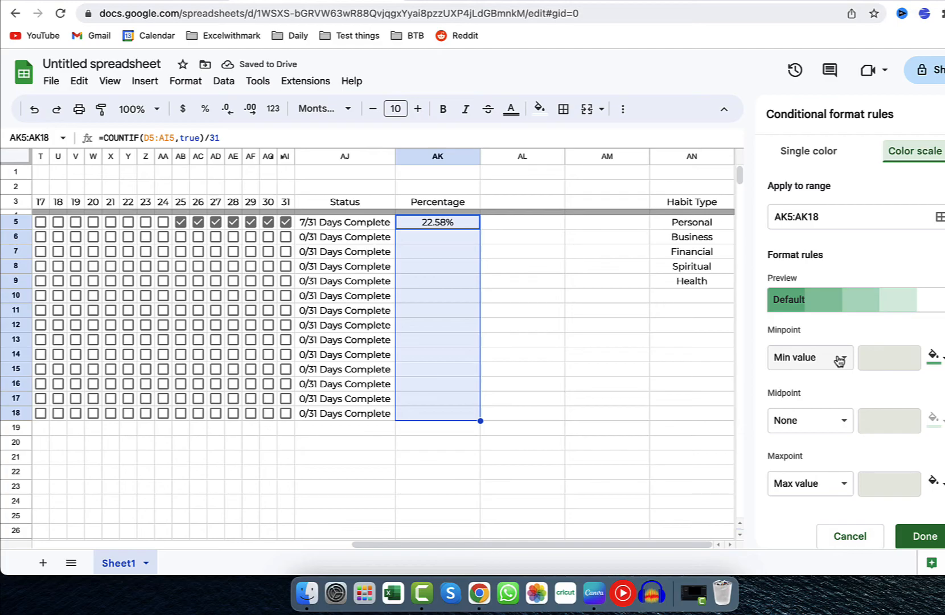
{"action": "left_click", "coordinate": [799, 312]}
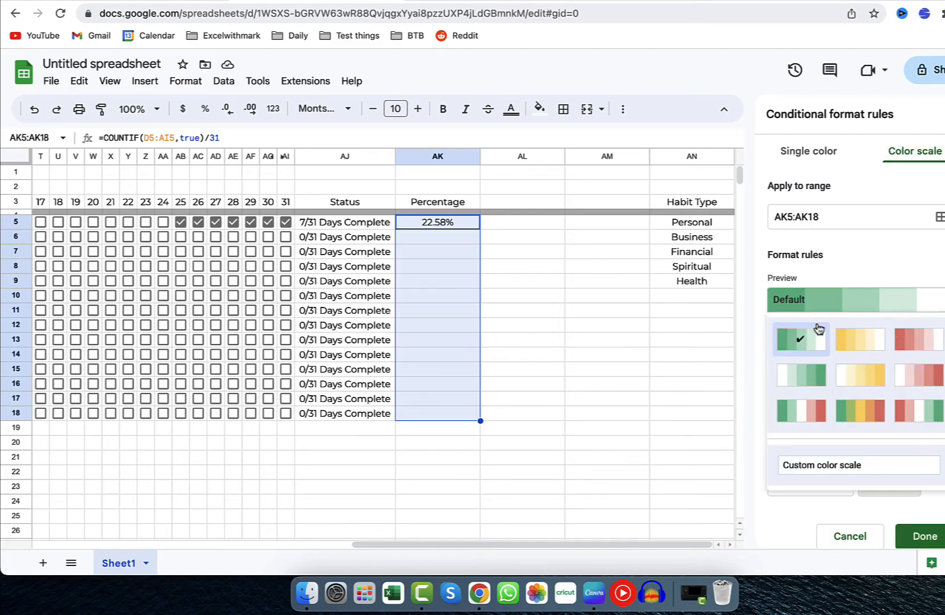
{"action": "left_click", "coordinate": [918, 374]}
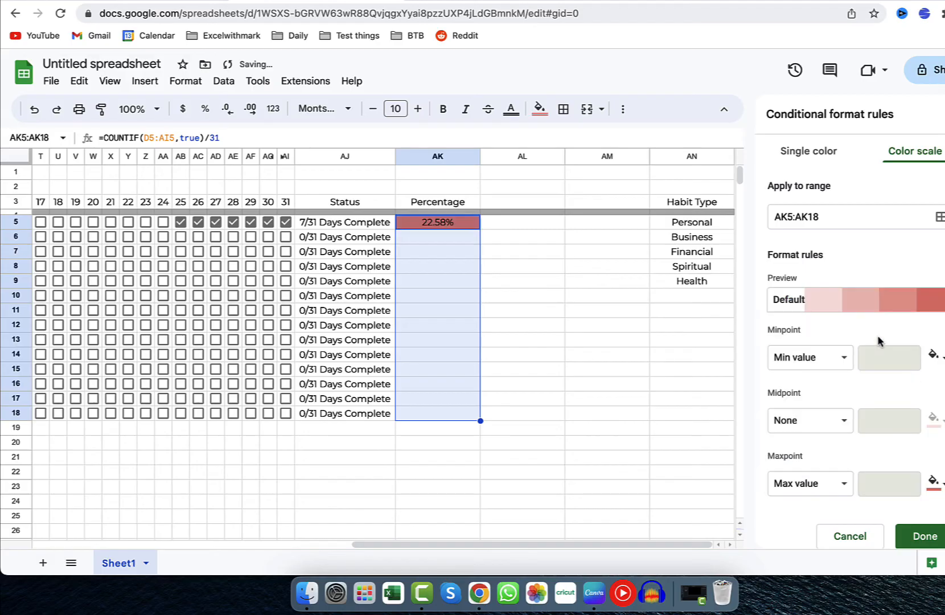
{"action": "left_click", "coordinate": [795, 299]}
{"action": "left_click", "coordinate": [788, 386]}
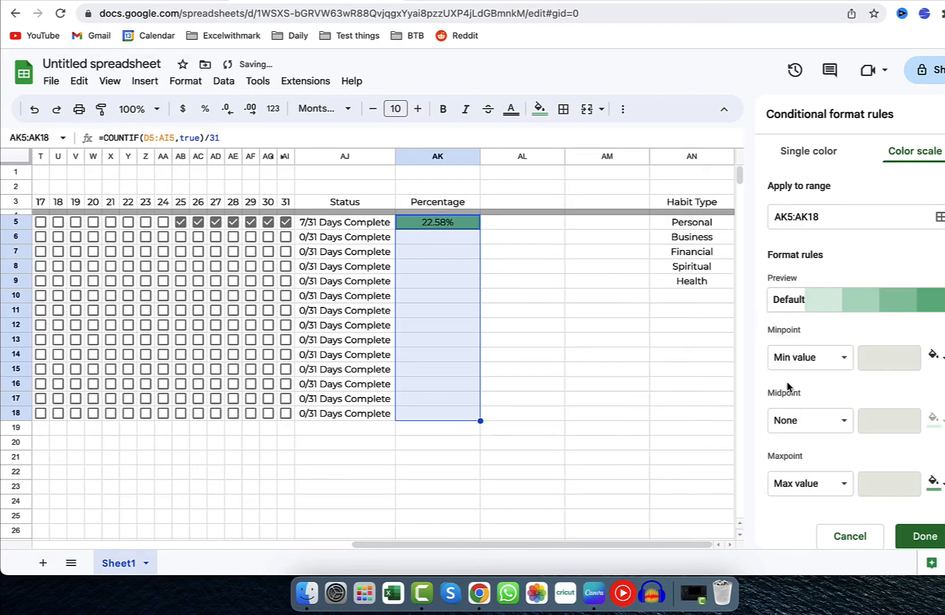
{"action": "scroll", "coordinate": [788, 386], "scroll_direction": "down", "scroll_amount": 2}
{"action": "left_click", "coordinate": [923, 481]}
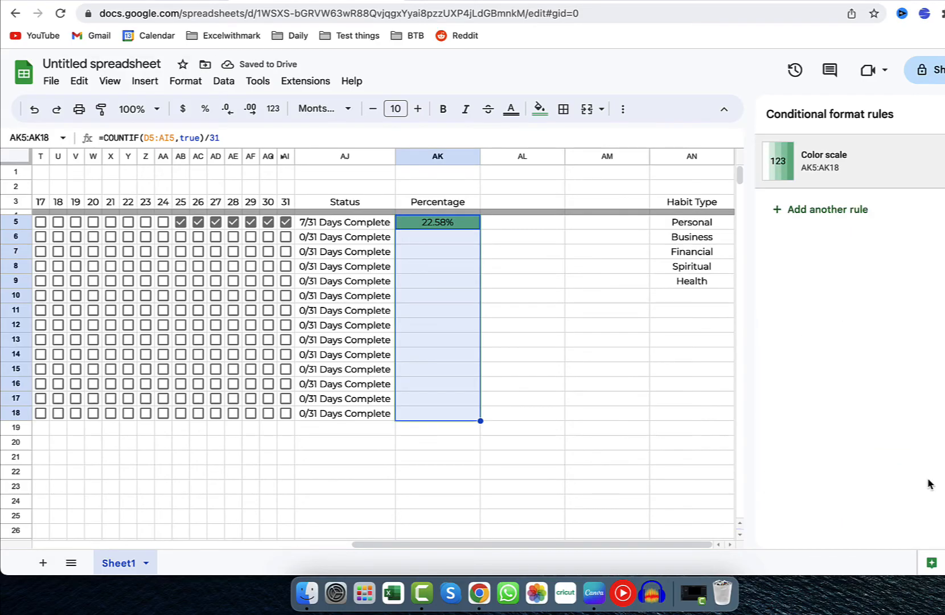
Tick days 31 and 30 in row 7 and fill the Percentage formula down from AK5 to AK18.
{"action": "left_click", "coordinate": [284, 251]}
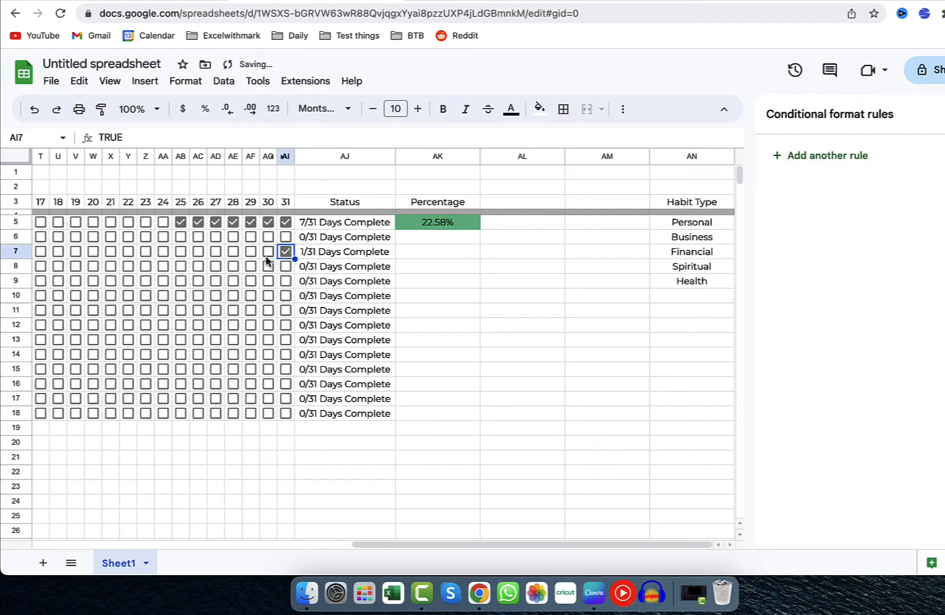
{"action": "left_click", "coordinate": [267, 252]}
{"action": "left_click", "coordinate": [471, 223]}
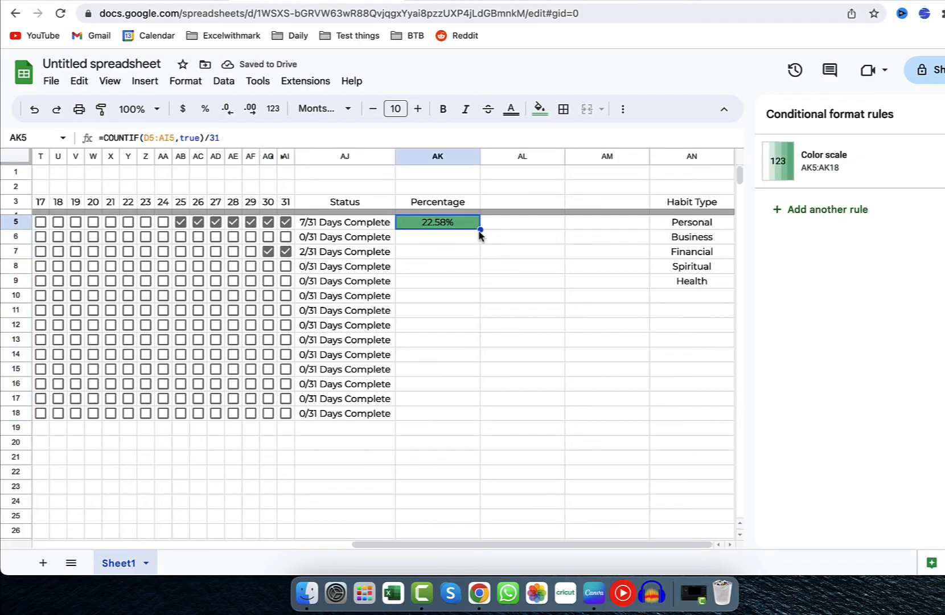
{"action": "left_click", "coordinate": [495, 252]}
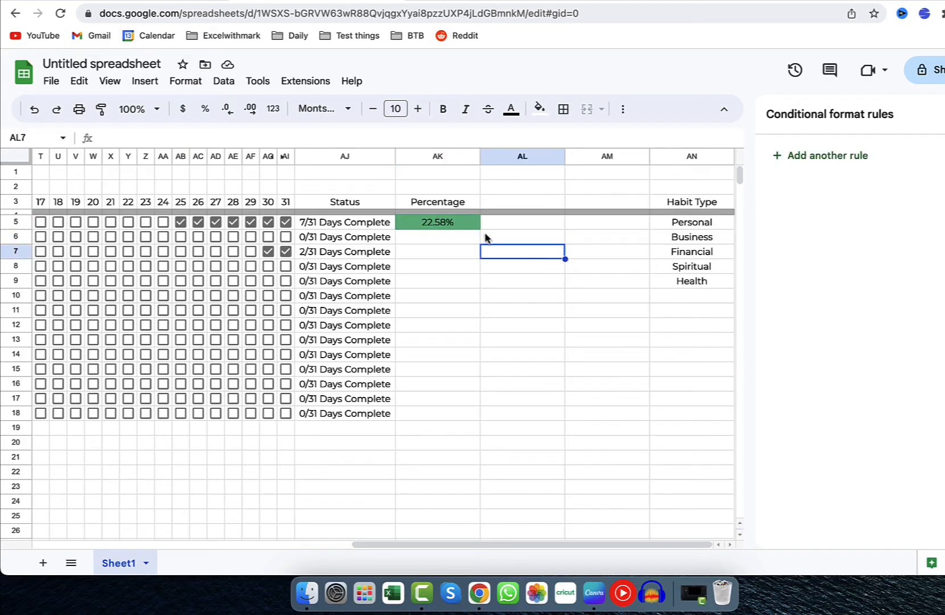
{"action": "left_click", "coordinate": [474, 226]}
{"action": "left_click_drag", "start_coordinate": [480, 228], "coordinate": [478, 417]}
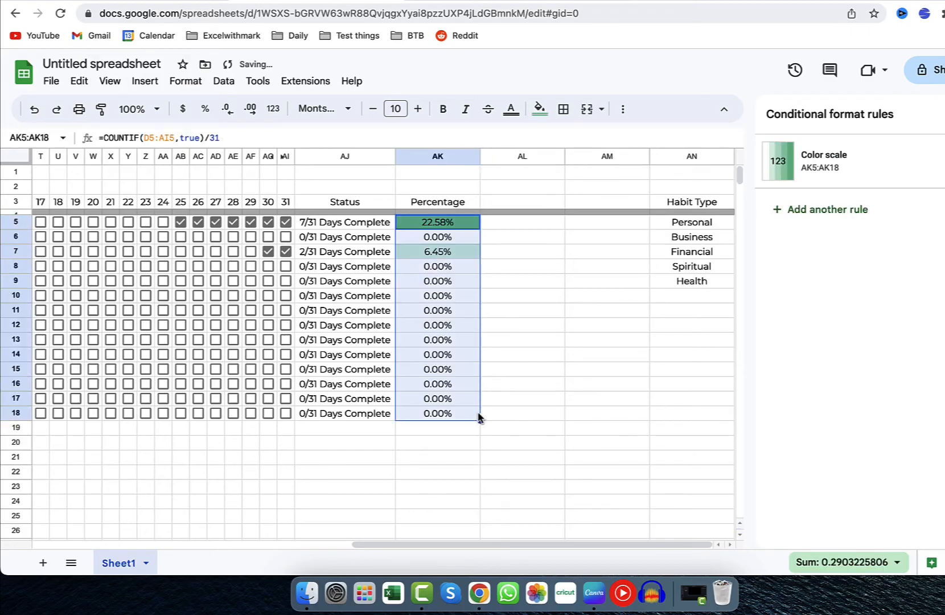
Tick days 28 and 26 in row 7 and days 29, 30, 31, 28 and 24 in row 12 to test the colour scale.
{"action": "left_click", "coordinate": [233, 251]}
{"action": "left_click", "coordinate": [198, 251]}
{"action": "left_click", "coordinate": [216, 332]}
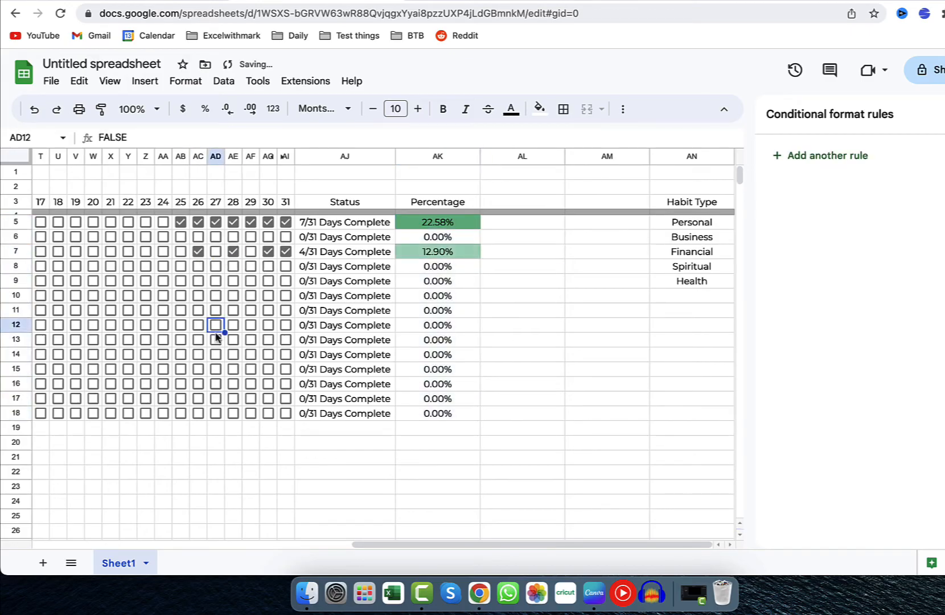
{"action": "left_click", "coordinate": [251, 325]}
{"action": "left_click", "coordinate": [268, 325]}
{"action": "left_click", "coordinate": [285, 325]}
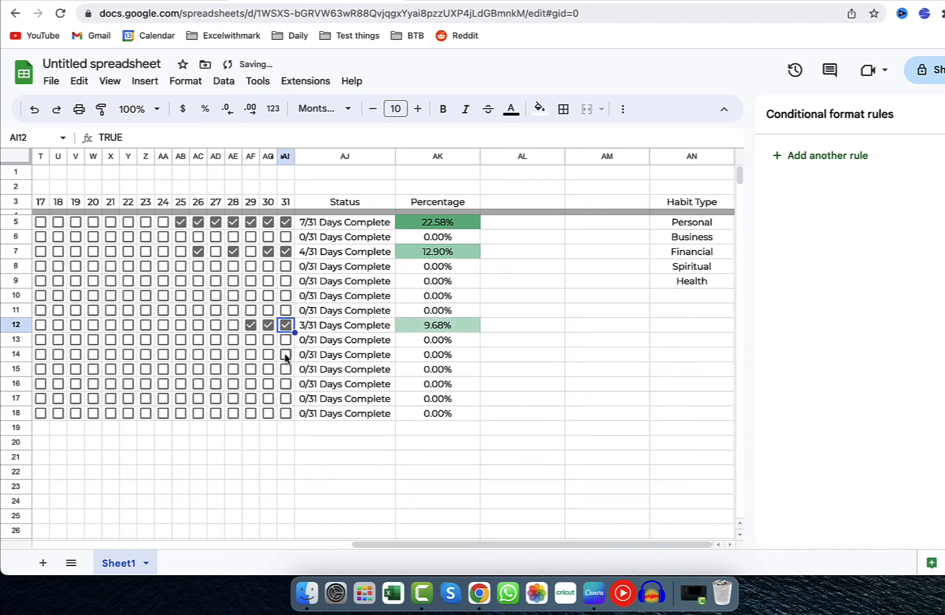
{"action": "left_click", "coordinate": [232, 325]}
{"action": "left_click", "coordinate": [163, 325]}
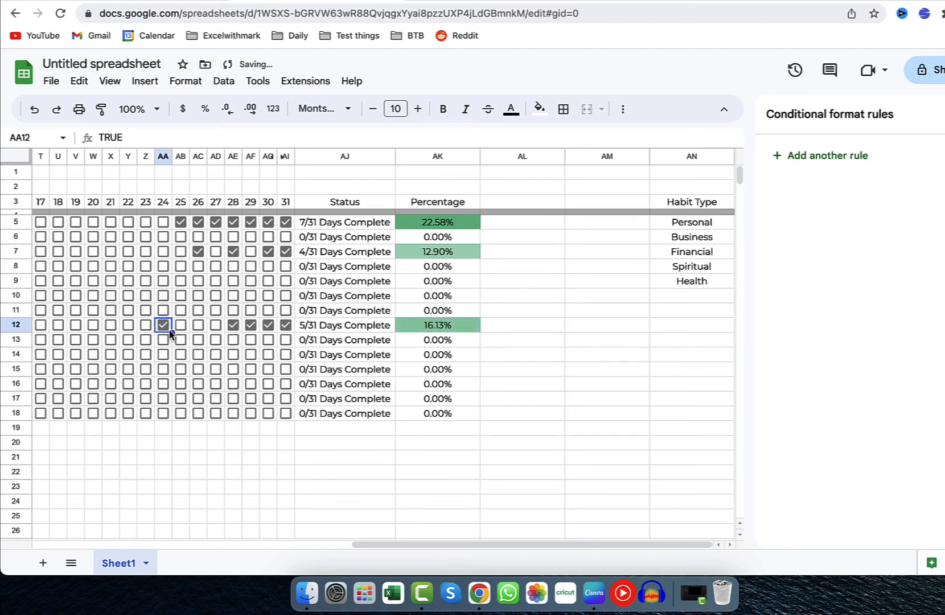
Untick days 27, 28 and 29 in row 5 to test the colour scale.
{"action": "left_click", "coordinate": [216, 222]}
{"action": "left_click", "coordinate": [235, 223]}
{"action": "left_click", "coordinate": [252, 223]}
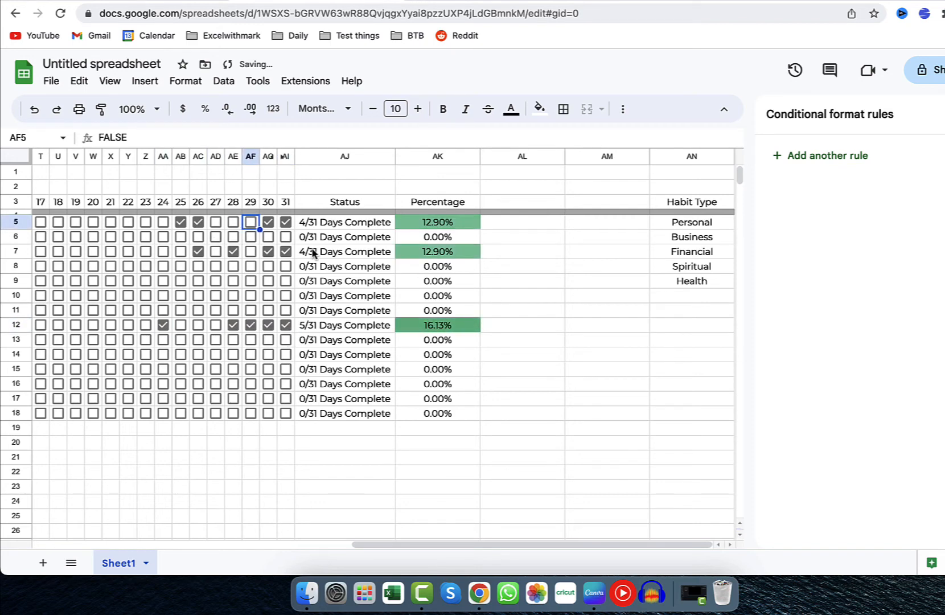
Fill the Habit Type list cells AN3:AN10 with red.
{"action": "scroll", "coordinate": [296, 307], "scroll_direction": "left", "scroll_amount": 3}
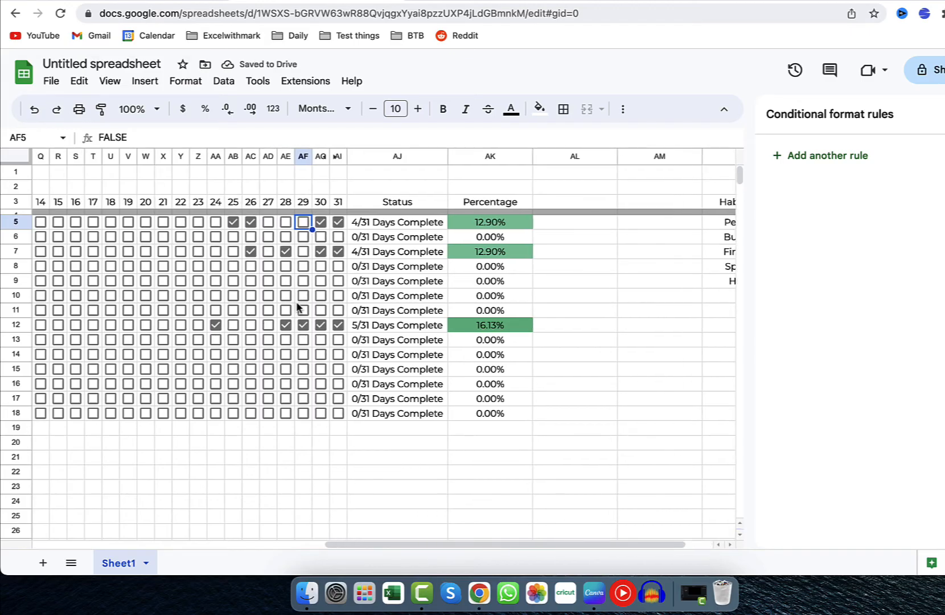
{"action": "scroll", "coordinate": [297, 307], "scroll_direction": "right", "scroll_amount": 3}
{"action": "left_click", "coordinate": [698, 203]}
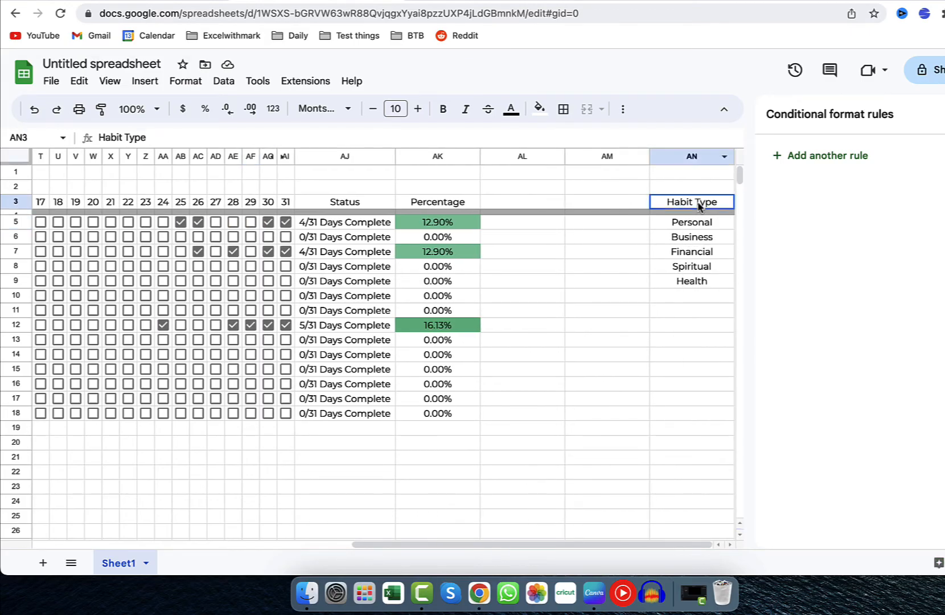
{"action": "left_click_drag", "start_coordinate": [698, 205], "coordinate": [692, 296]}
{"action": "left_click", "coordinate": [539, 109]}
{"action": "left_click", "coordinate": [556, 181]}
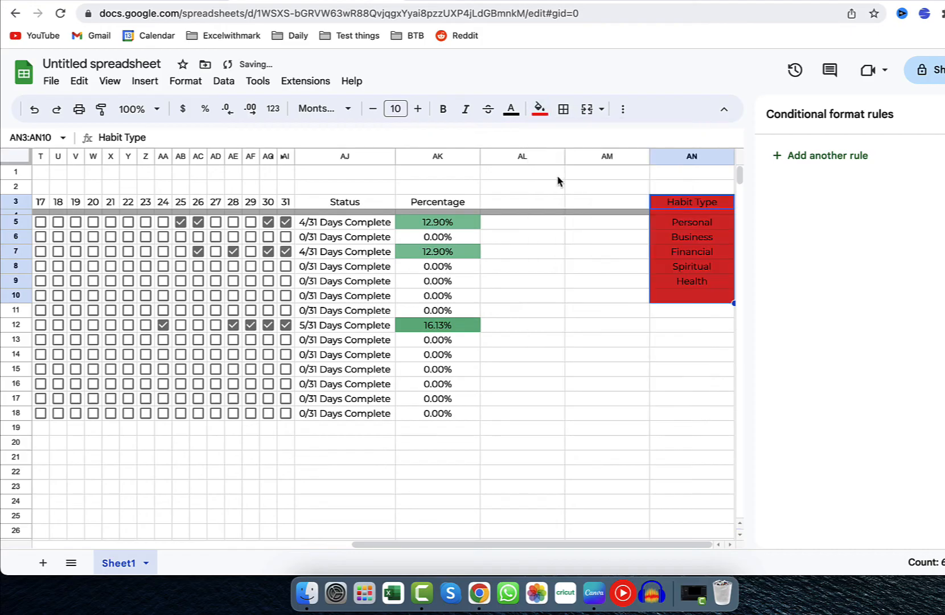
{"action": "left_click", "coordinate": [524, 325]}
Fill rows 5 and 6 with a pale brick red and rows 7 and 8 with a pale pinkish red.
{"action": "scroll", "coordinate": [524, 325], "scroll_direction": "left", "scroll_amount": 10}
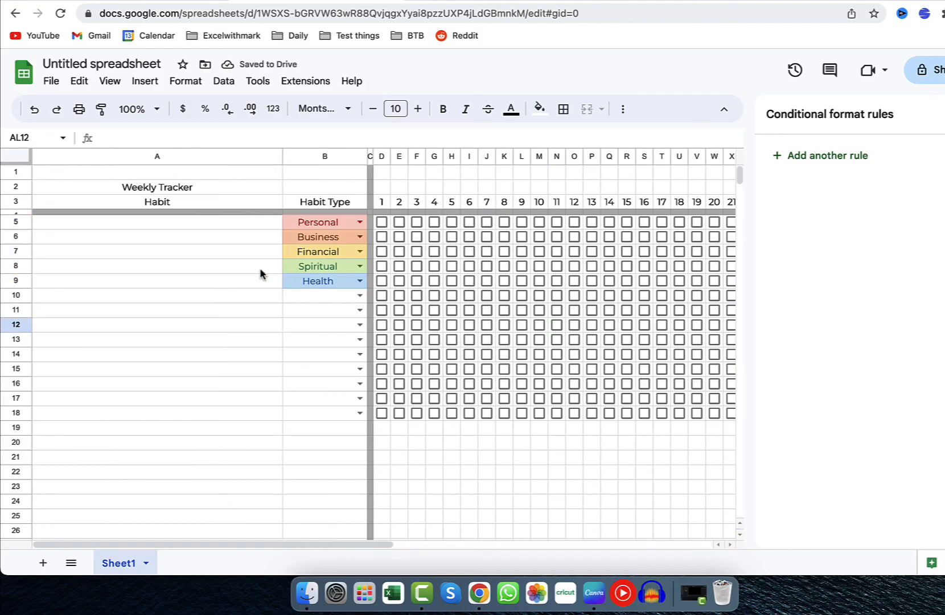
{"action": "left_click_drag", "start_coordinate": [27, 223], "coordinate": [29, 234]}
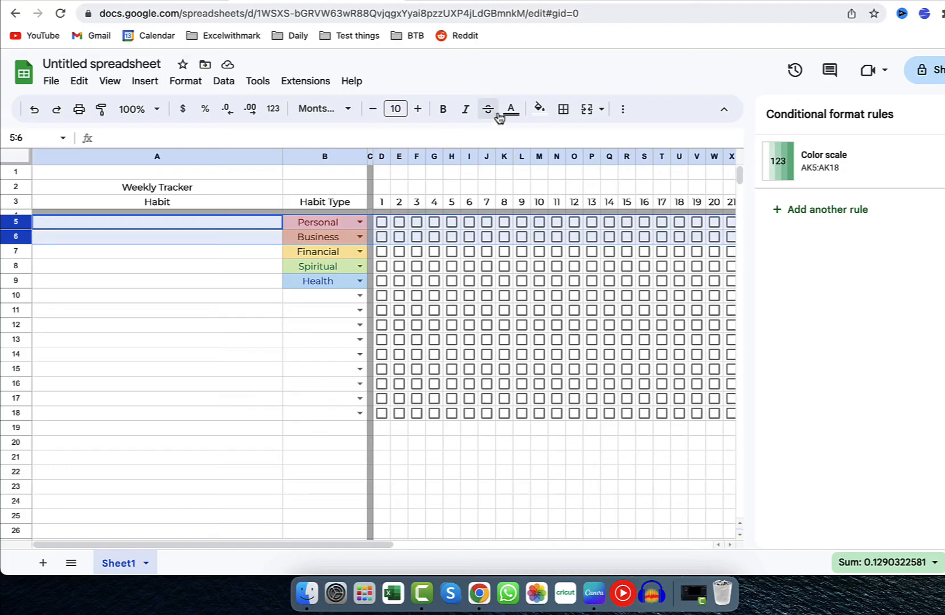
{"action": "left_click", "coordinate": [539, 108]}
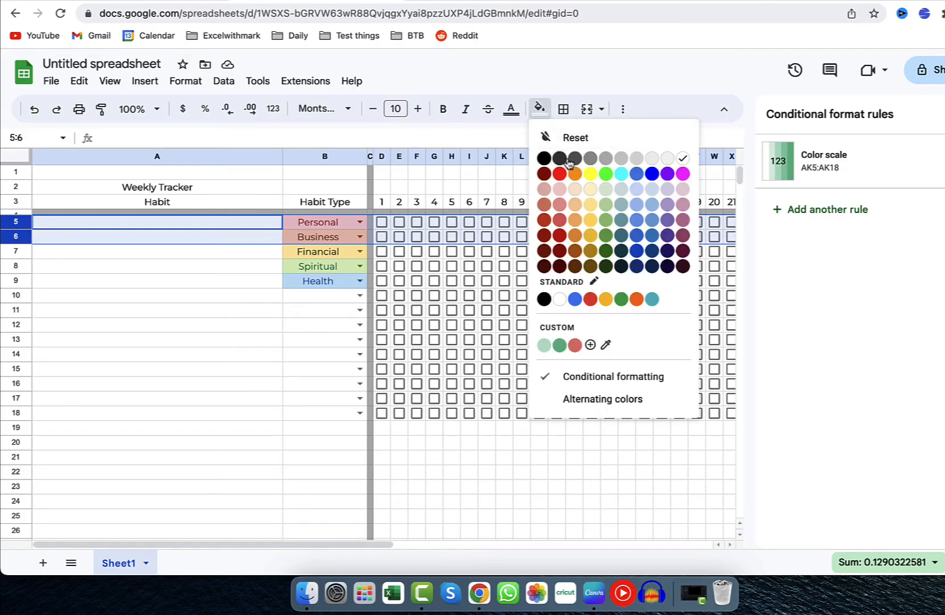
{"action": "left_click", "coordinate": [544, 204]}
{"action": "left_click_drag", "start_coordinate": [28, 254], "coordinate": [27, 266]}
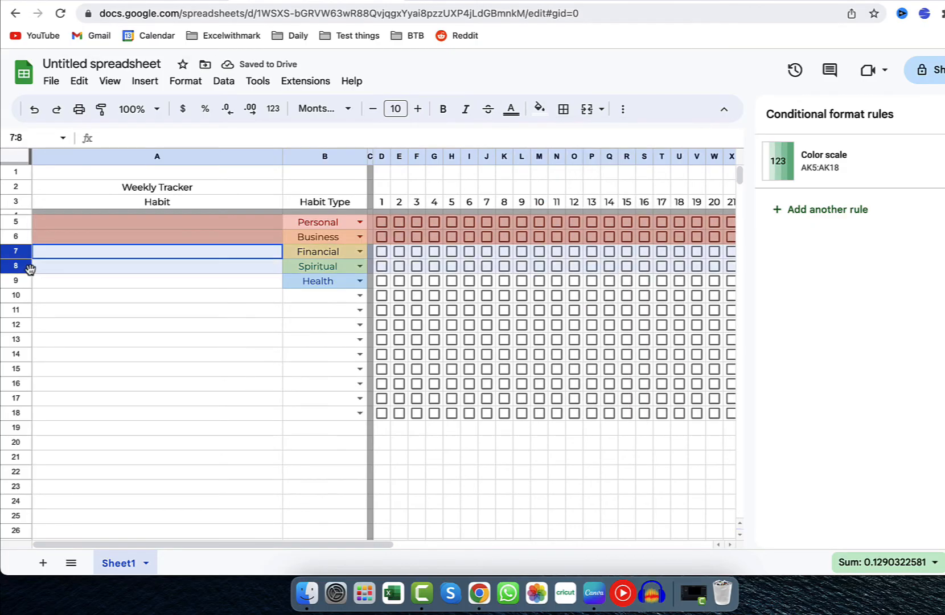
{"action": "left_click", "coordinate": [539, 109]}
{"action": "left_click", "coordinate": [548, 176]}
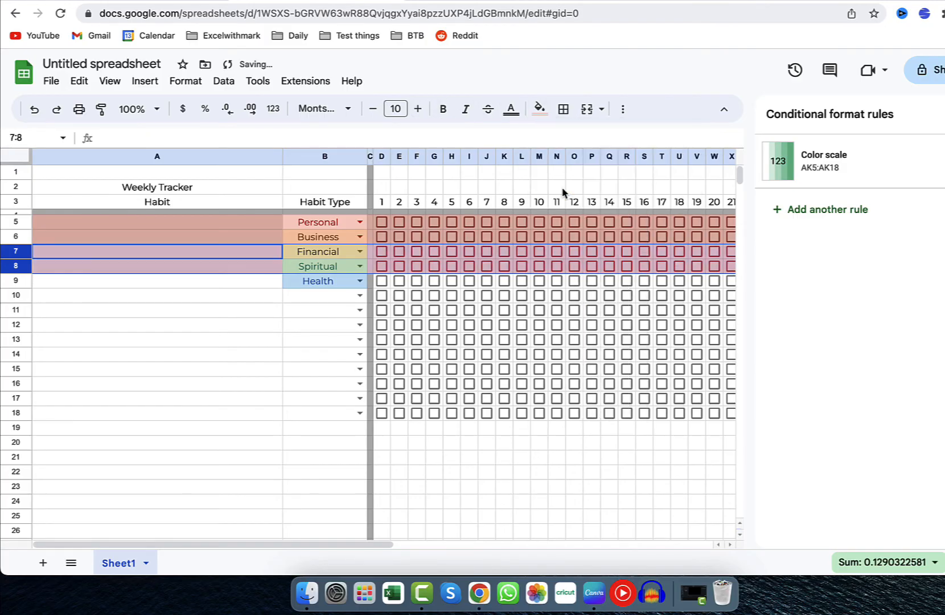
Fill rows 9 and 10 with light orange and rows 11 and 12 with light yellow.
{"action": "left_click_drag", "start_coordinate": [26, 281], "coordinate": [25, 295]}
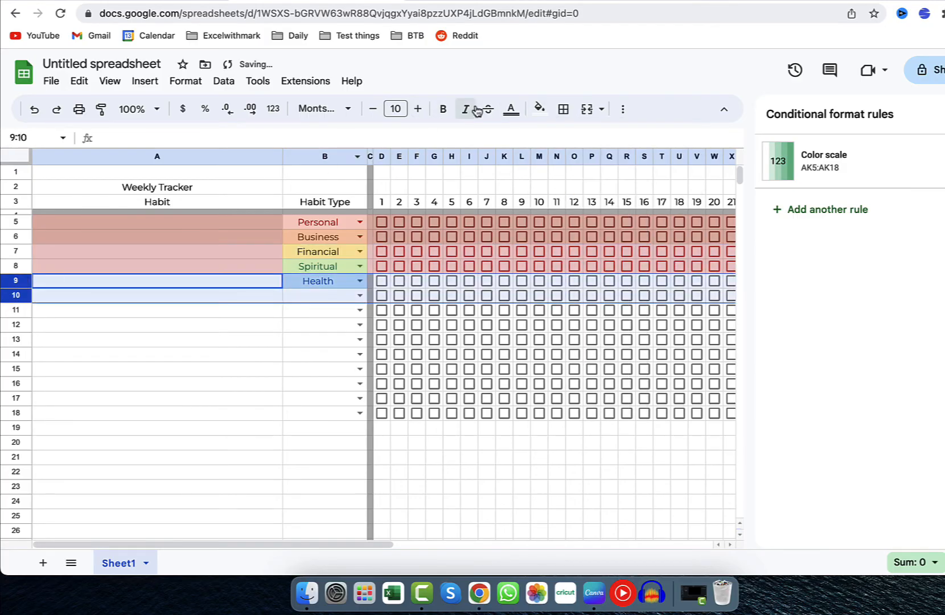
{"action": "left_click", "coordinate": [539, 109]}
{"action": "left_click", "coordinate": [575, 190]}
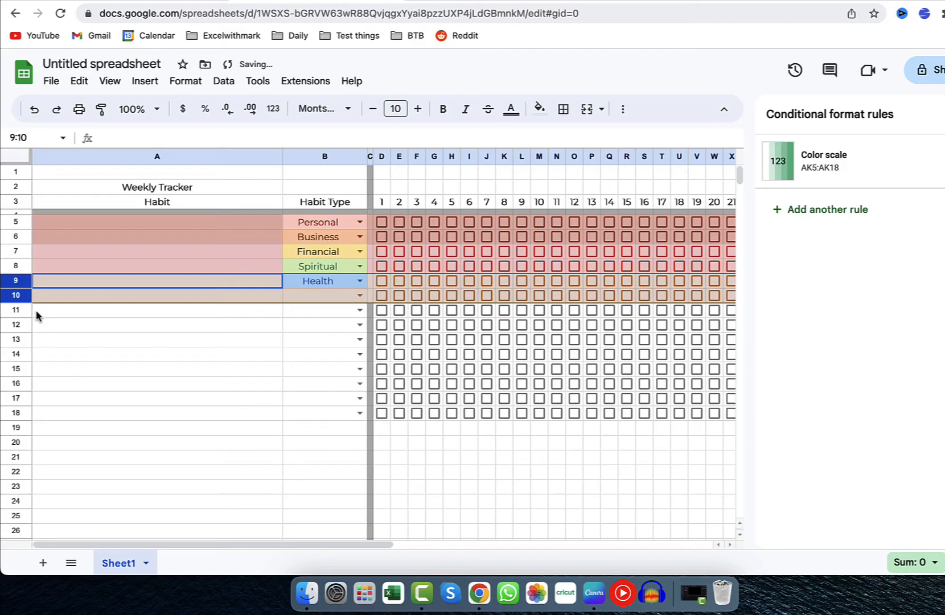
{"action": "left_click_drag", "start_coordinate": [24, 310], "coordinate": [24, 383]}
{"action": "left_click", "coordinate": [540, 109]}
{"action": "left_click", "coordinate": [590, 189]}
Fill rows 13 to 16 with light green and rows 17 and 18 with a light grey-blue.
{"action": "left_click", "coordinate": [539, 109]}
{"action": "left_click", "coordinate": [604, 189]}
{"action": "left_click", "coordinate": [540, 108]}
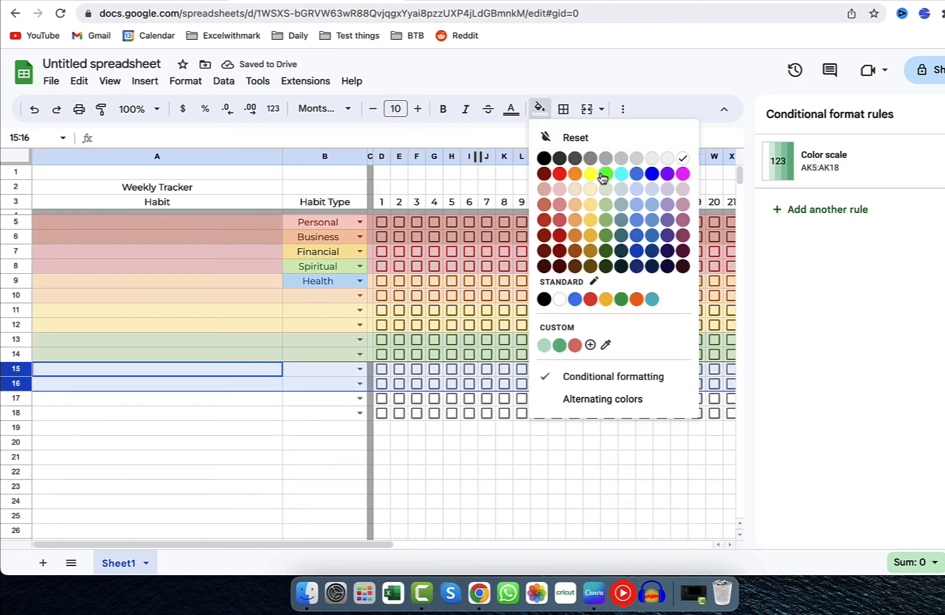
{"action": "left_click", "coordinate": [603, 189]}
{"action": "left_click_drag", "start_coordinate": [17, 400], "coordinate": [17, 413]}
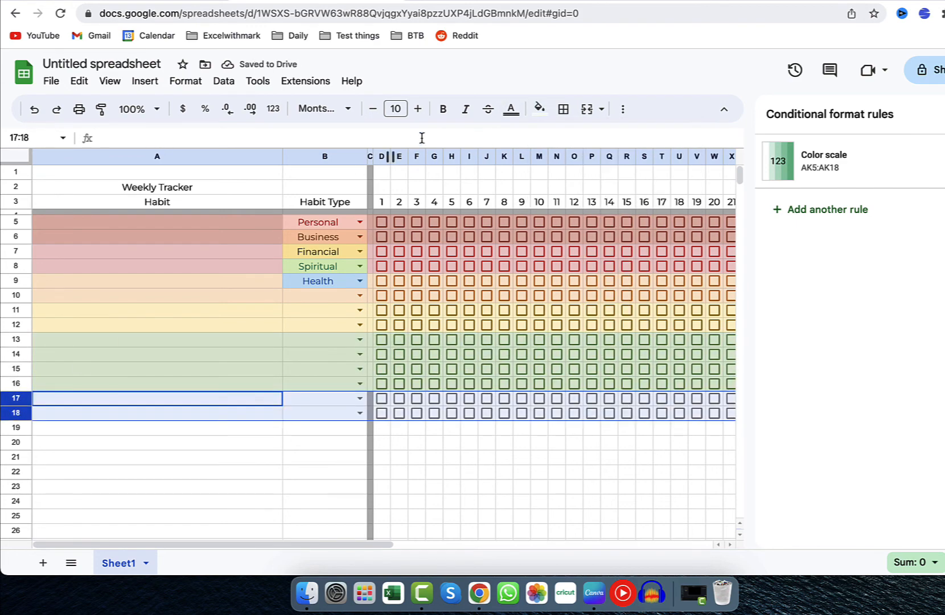
{"action": "left_click", "coordinate": [539, 109]}
{"action": "left_click", "coordinate": [620, 191]}
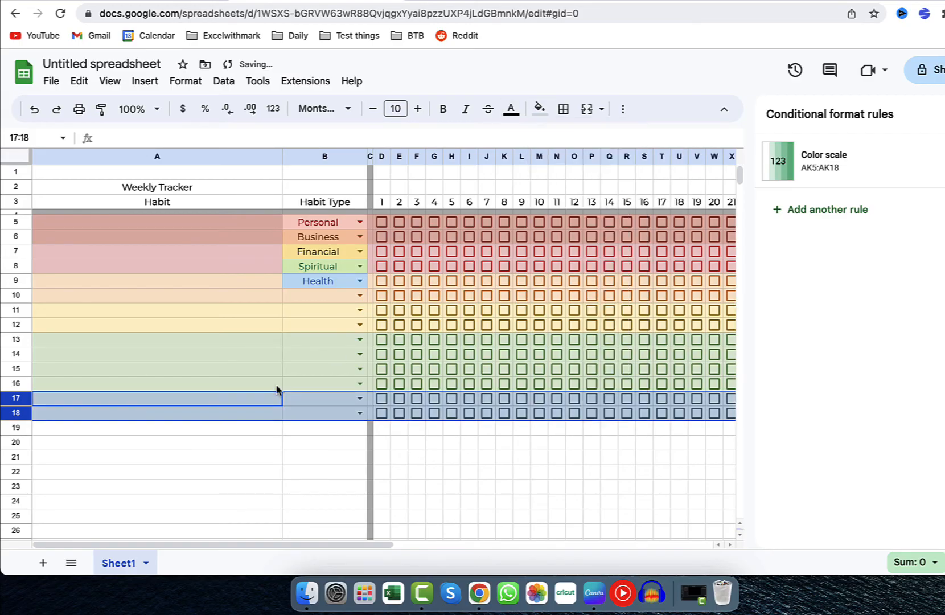
Set the font size of the Weekly Tracker title in A2 to 30.
{"action": "left_click", "coordinate": [169, 191]}
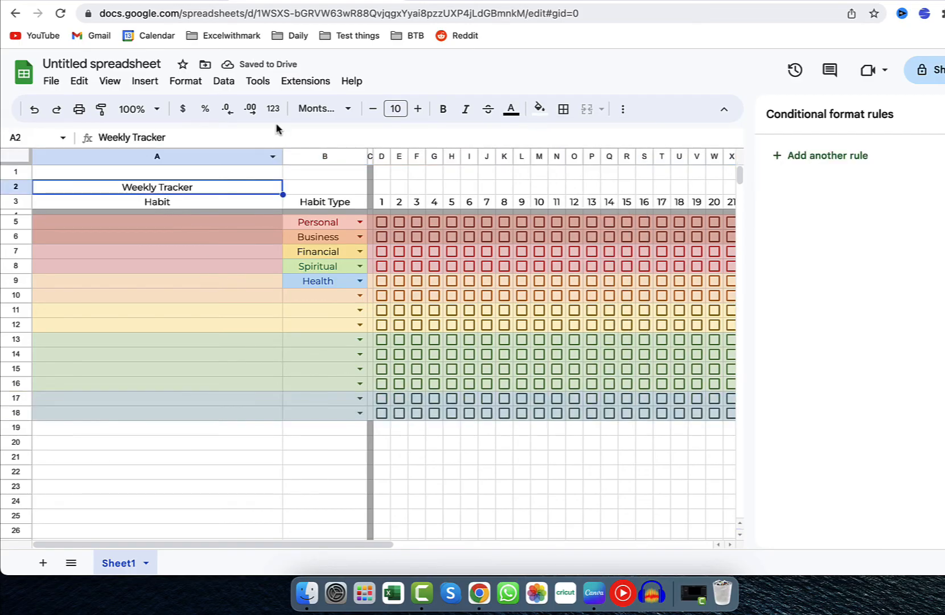
{"action": "left_click", "coordinate": [419, 110]}
{"action": "left_click", "coordinate": [418, 109]}
{"action": "left_click", "coordinate": [404, 108]}
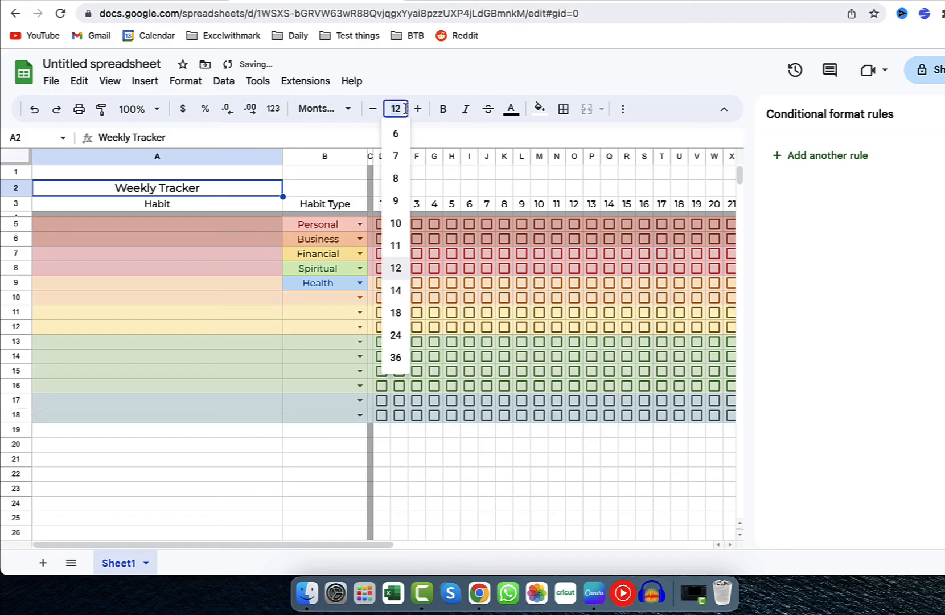
{"action": "type", "text": "30"}
{"action": "key", "text": "Return"}
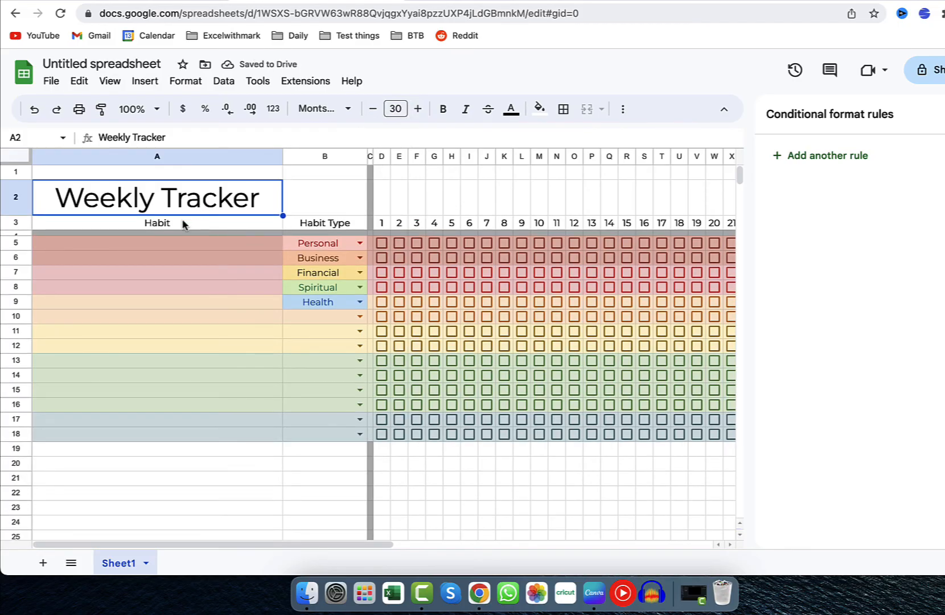
Bold the header row A3:AK3, from Habit to Percentage, and close the open side panels.
{"action": "left_click_drag", "start_coordinate": [183, 222], "coordinate": [541, 223]}
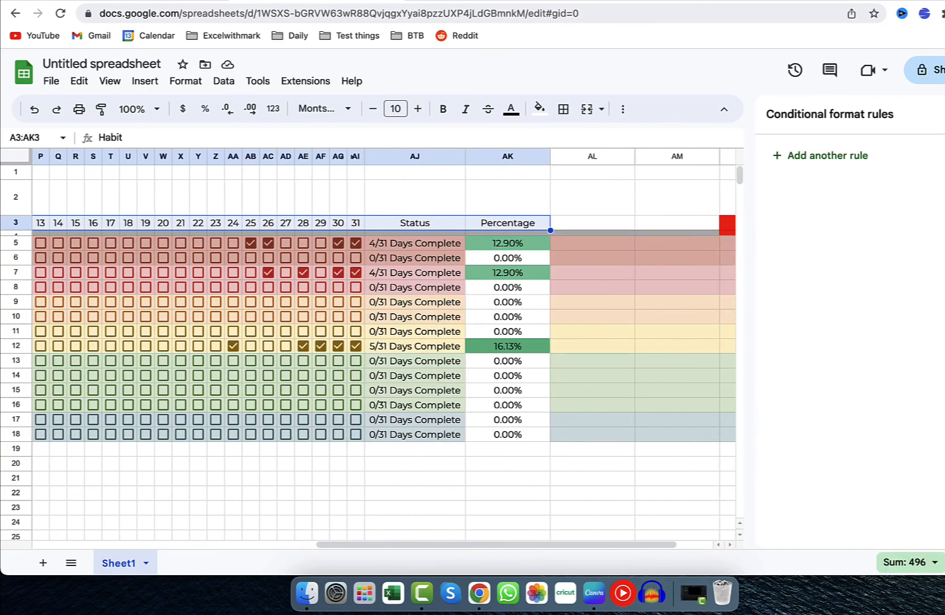
{"action": "left_click", "coordinate": [944, 114]}
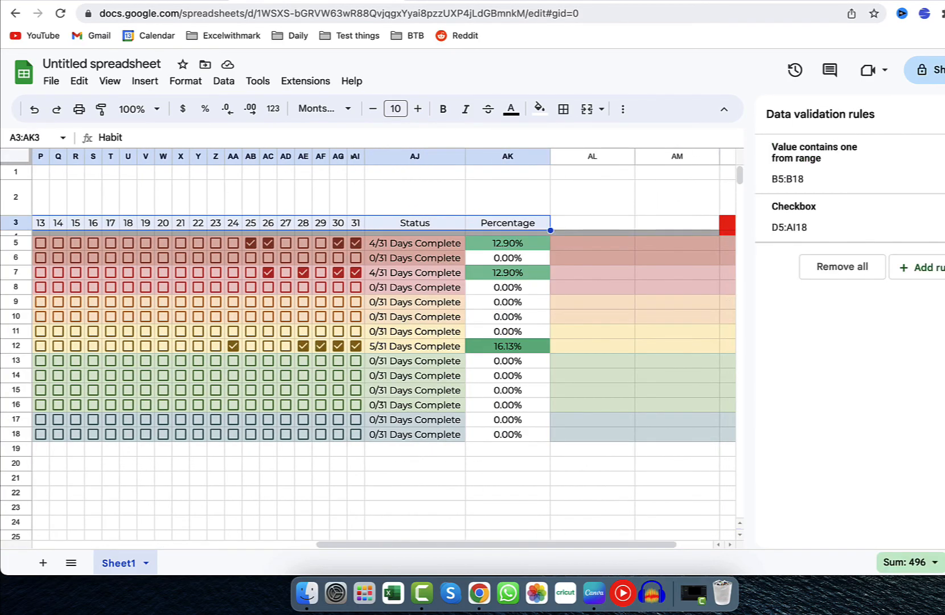
{"action": "left_click", "coordinate": [944, 114]}
{"action": "key", "text": "ctrl+b"}
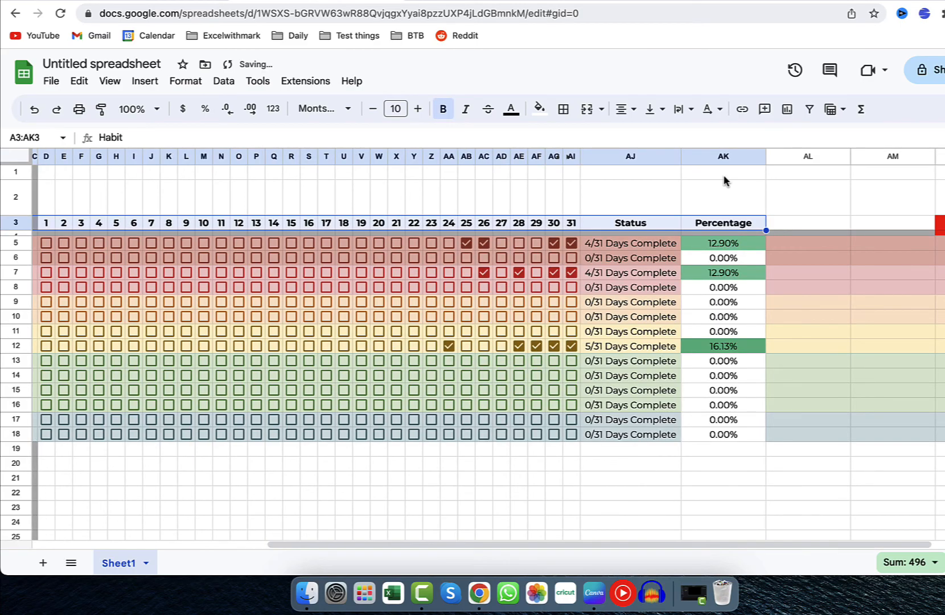
Add an outer border around the whole tracker table, A3:AK18.
{"action": "left_click_drag", "start_coordinate": [763, 227], "coordinate": [29, 446]}
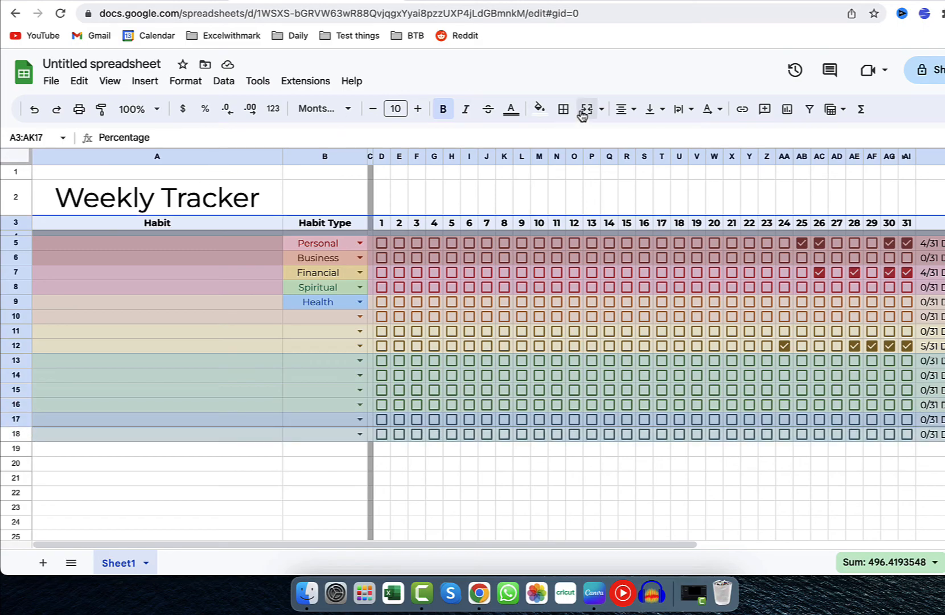
{"action": "left_click", "coordinate": [601, 110]}
{"action": "left_click", "coordinate": [601, 110]}
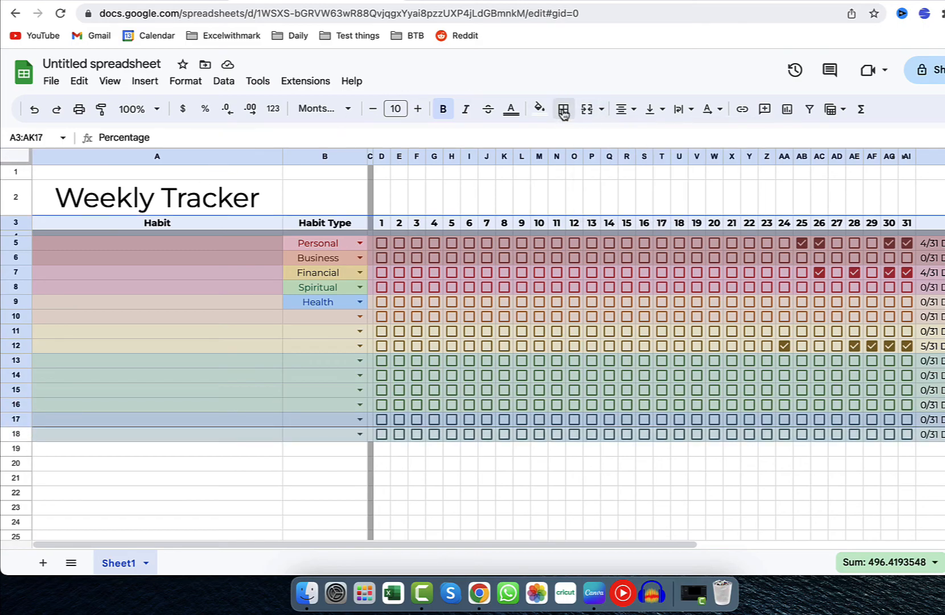
{"action": "left_click", "coordinate": [563, 108]}
{"action": "left_click", "coordinate": [662, 147]}
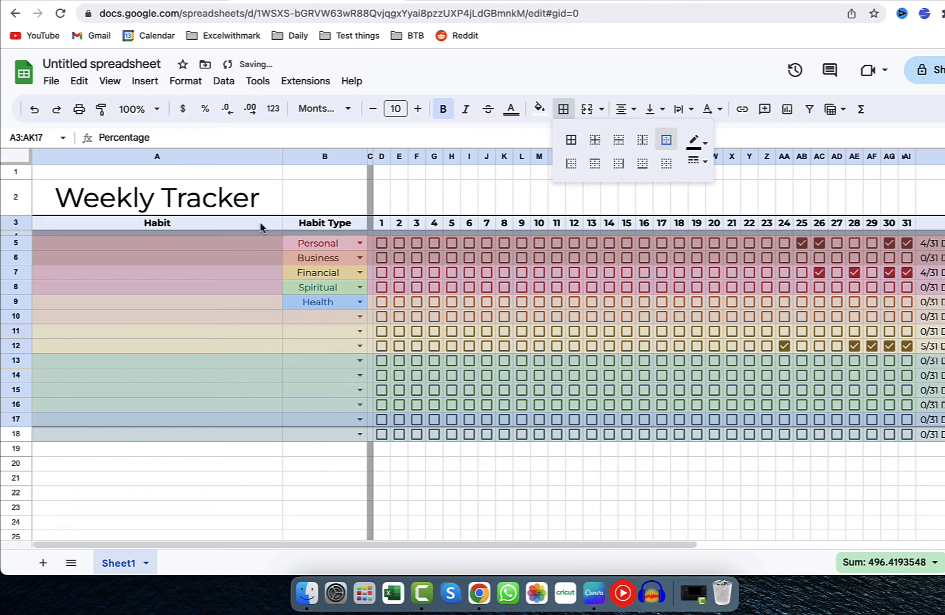
{"action": "scroll", "coordinate": [261, 227], "scroll_direction": "right", "scroll_amount": 5}
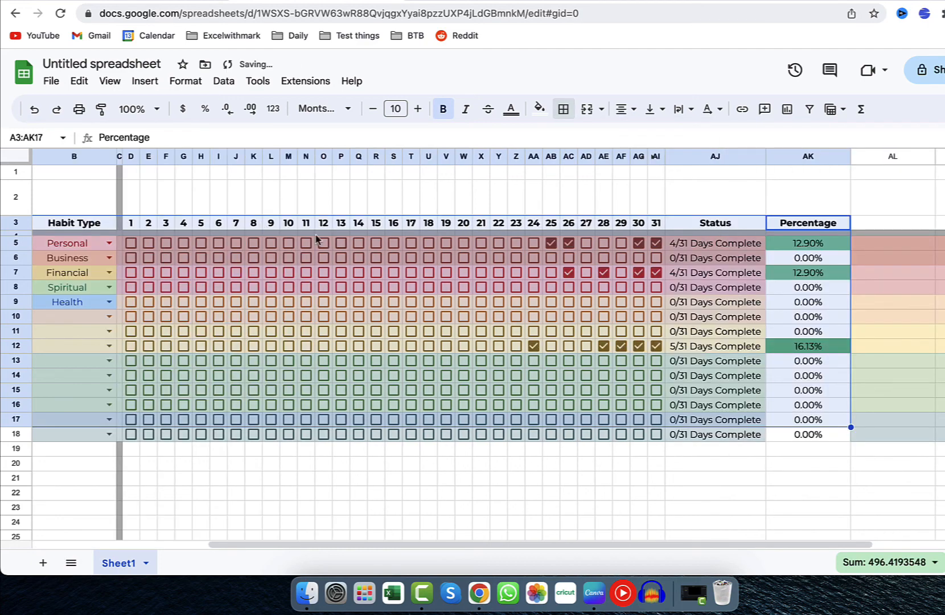
{"action": "key", "text": "shift+Down"}
{"action": "scroll", "coordinate": [387, 461], "scroll_direction": "left", "scroll_amount": 5}
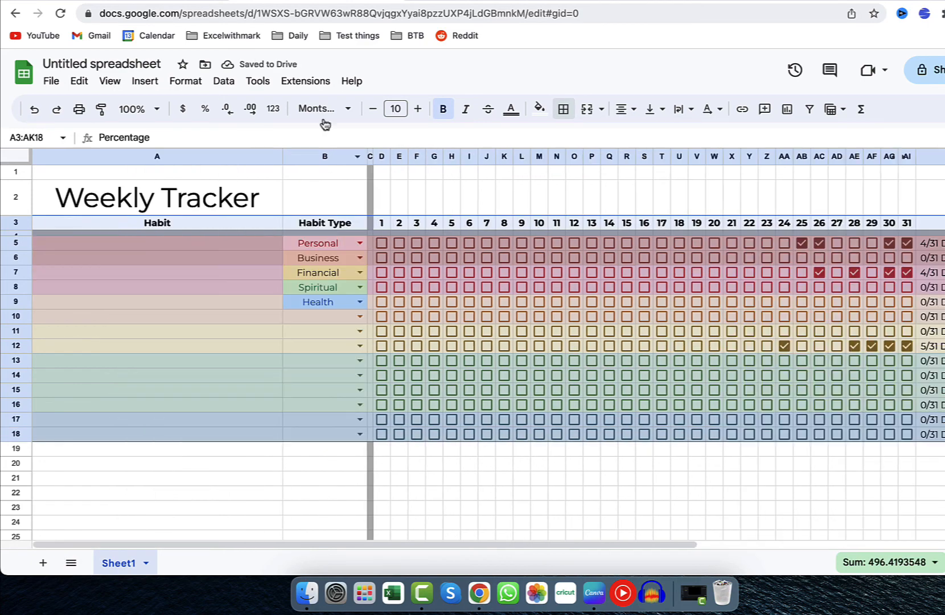
{"action": "left_click", "coordinate": [563, 109]}
{"action": "left_click", "coordinate": [665, 140]}
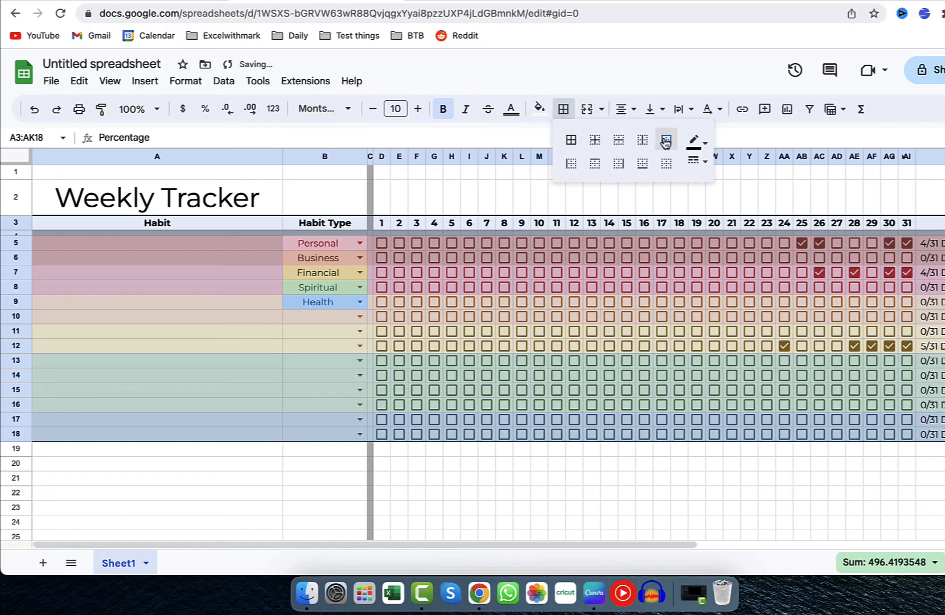
{"action": "left_click", "coordinate": [207, 308]}
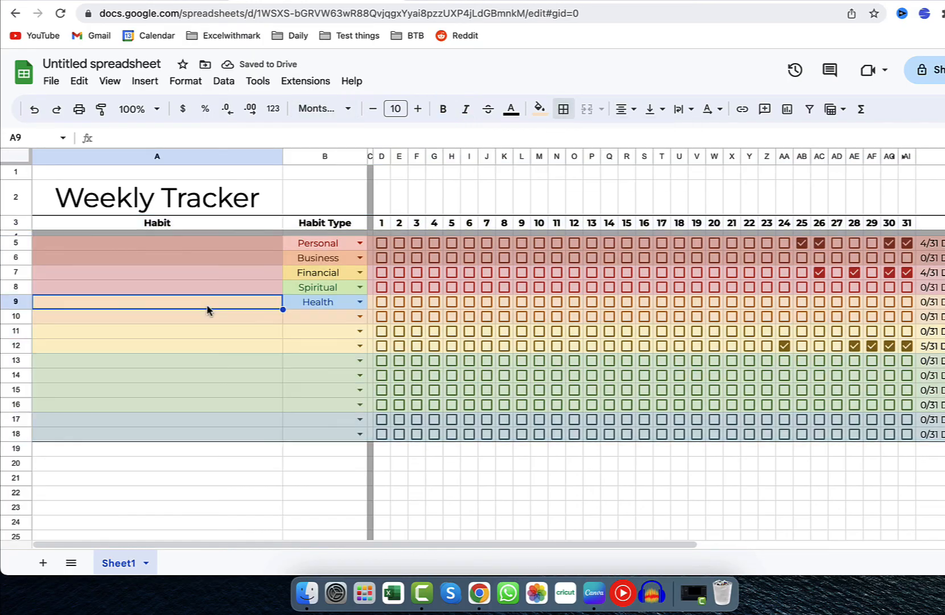
Fill the title and header area A1:AK3 with a very light grey.
{"action": "left_click_drag", "start_coordinate": [205, 173], "coordinate": [683, 223]}
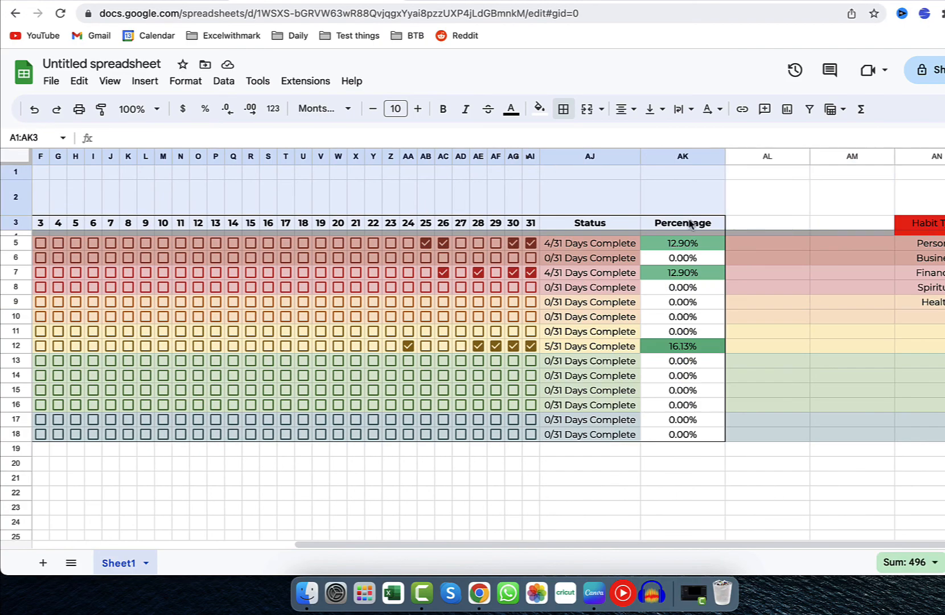
{"action": "left_click", "coordinate": [540, 114]}
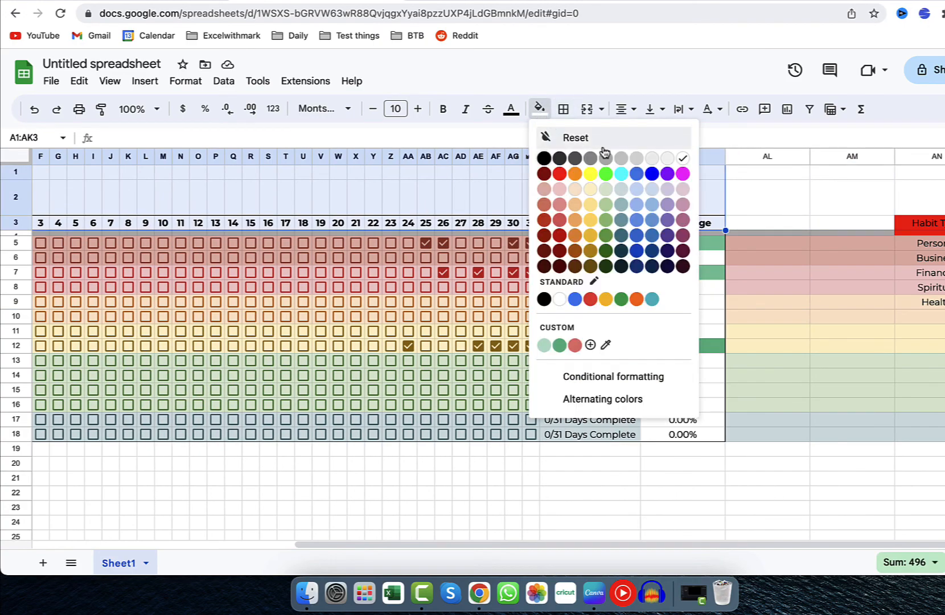
{"action": "left_click", "coordinate": [658, 159]}
{"action": "left_click", "coordinate": [552, 208]}
{"action": "scroll", "coordinate": [552, 208], "scroll_direction": "left", "scroll_amount": 7}
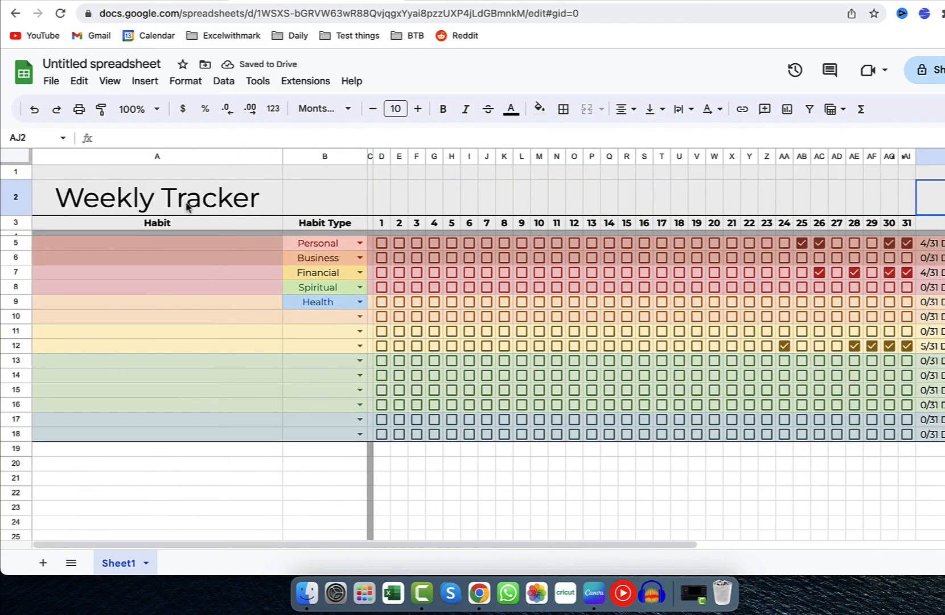
Fill the title and header area A1:AK3 with a medium grey.
{"action": "left_click_drag", "start_coordinate": [204, 175], "coordinate": [710, 225]}
{"action": "left_click", "coordinate": [539, 108]}
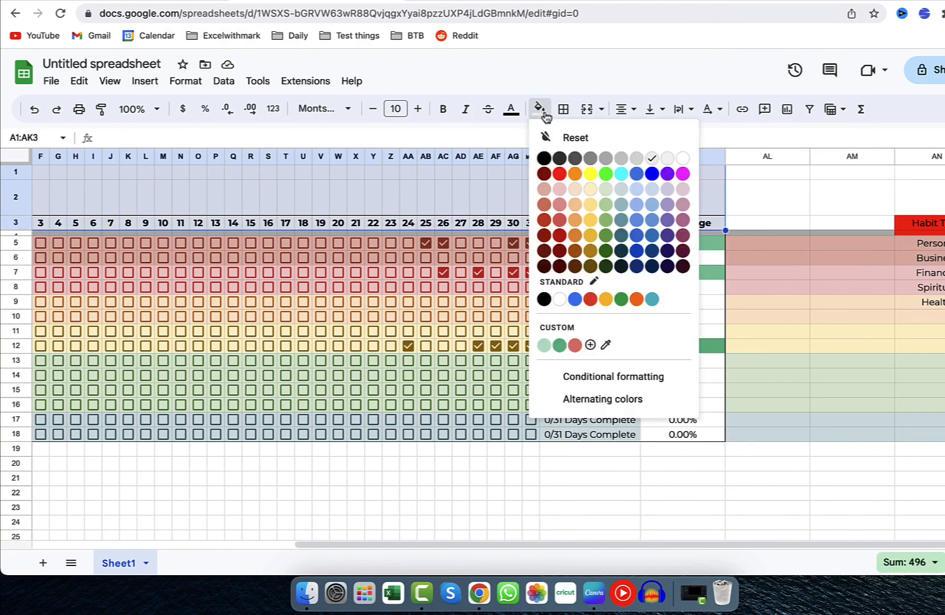
{"action": "left_click", "coordinate": [619, 159]}
{"action": "left_click", "coordinate": [476, 196]}
{"action": "scroll", "coordinate": [487, 215], "scroll_direction": "left", "scroll_amount": 5}
{"action": "scroll", "coordinate": [487, 215], "scroll_direction": "right", "scroll_amount": 5}
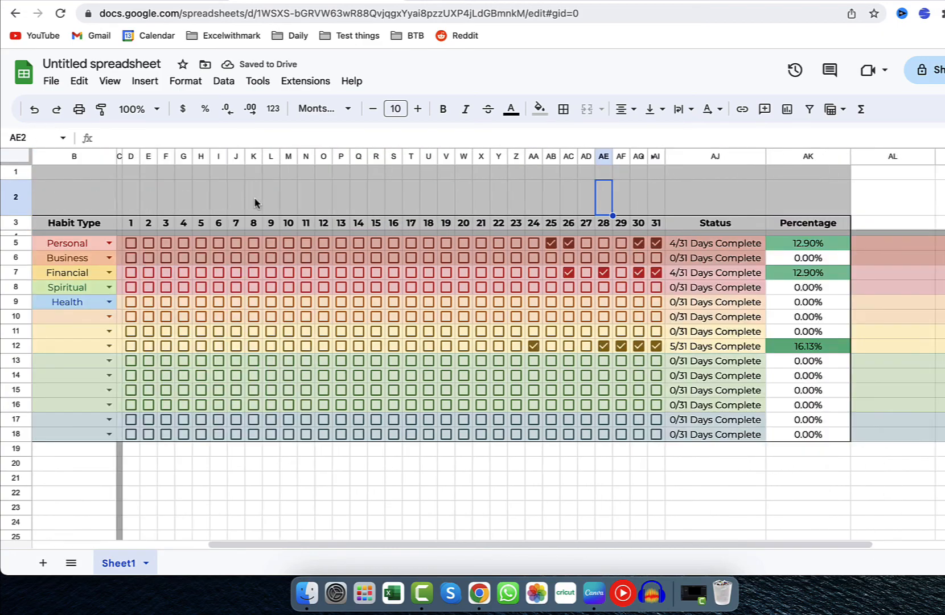
Add a right border to AK1:AK2 at the end of the title area.
{"action": "left_click_drag", "start_coordinate": [699, 175], "coordinate": [704, 204]}
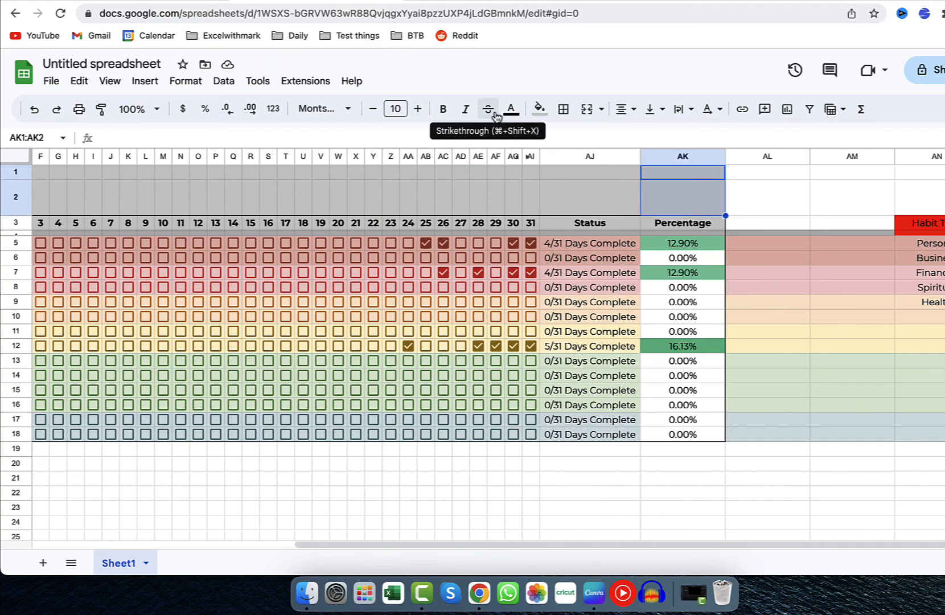
{"action": "left_click", "coordinate": [563, 108]}
{"action": "left_click", "coordinate": [619, 165]}
{"action": "left_click", "coordinate": [791, 226]}
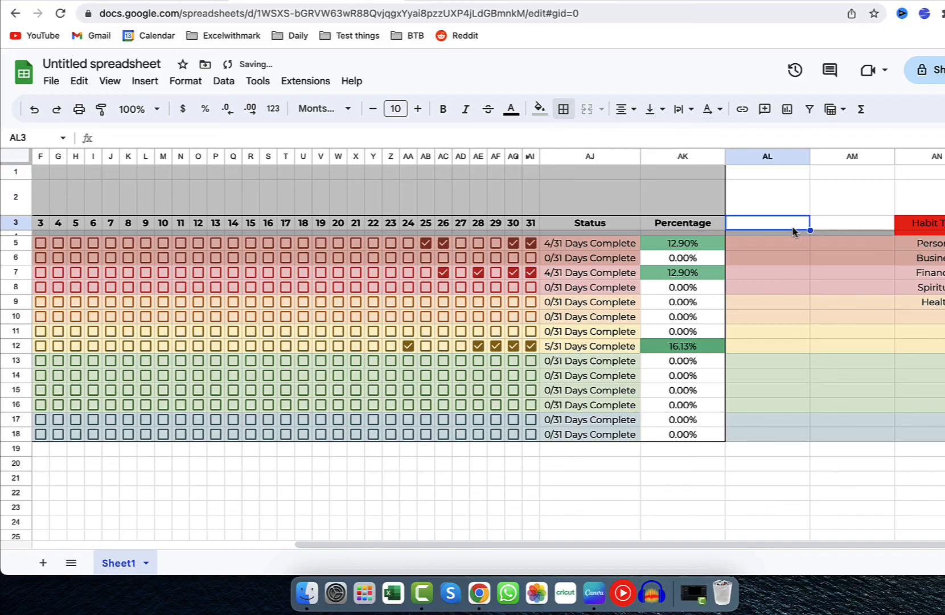
Hide the gridlines on the sheet.
{"action": "scroll", "coordinate": [563, 219], "scroll_direction": "left", "scroll_amount": 5}
{"action": "left_click", "coordinate": [23, 159]}
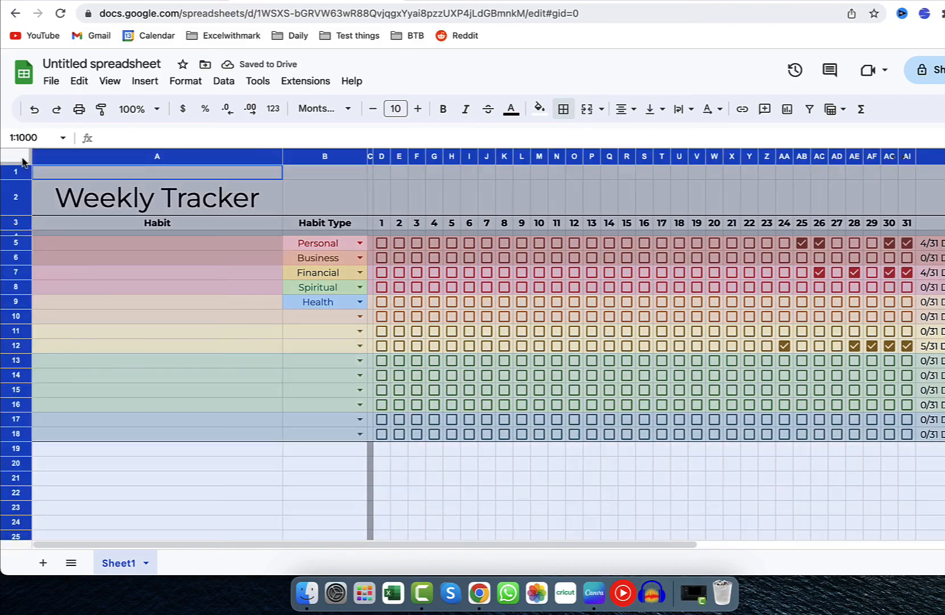
{"action": "left_click", "coordinate": [110, 80]}
{"action": "mouse_move", "coordinate": [256, 107]}
{"action": "left_click", "coordinate": [380, 132]}
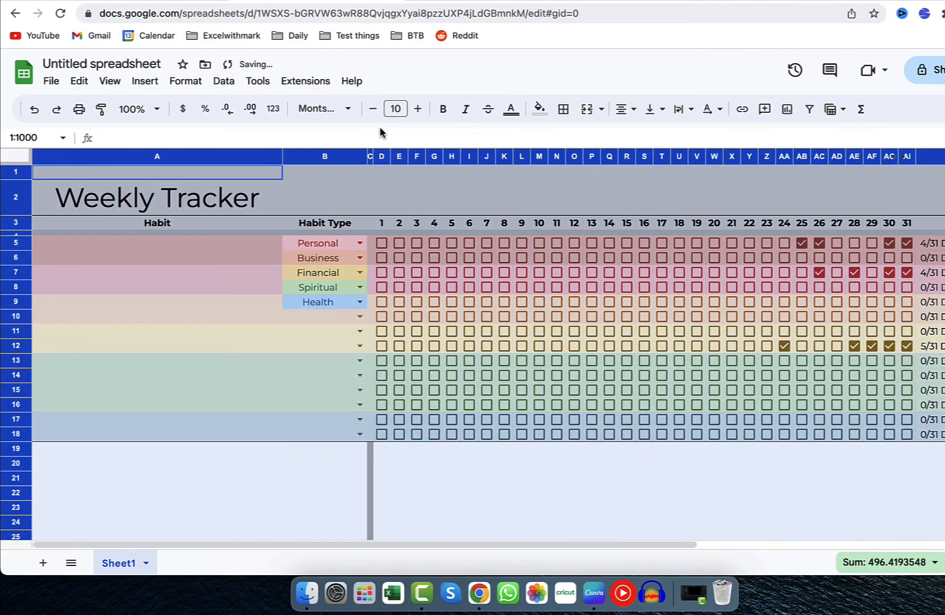
{"action": "left_click", "coordinate": [281, 381]}
Set the habit type in B10 to Financial and the sheet zoom to 90%.
{"action": "left_click", "coordinate": [359, 315]}
{"action": "left_click", "coordinate": [332, 373]}
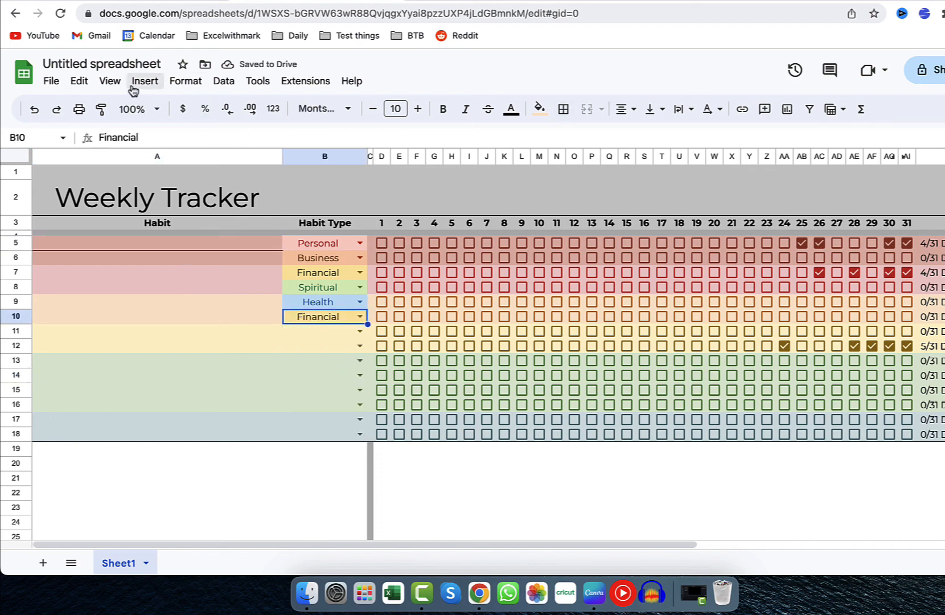
{"action": "left_click", "coordinate": [153, 109]}
{"action": "left_click", "coordinate": [142, 180]}
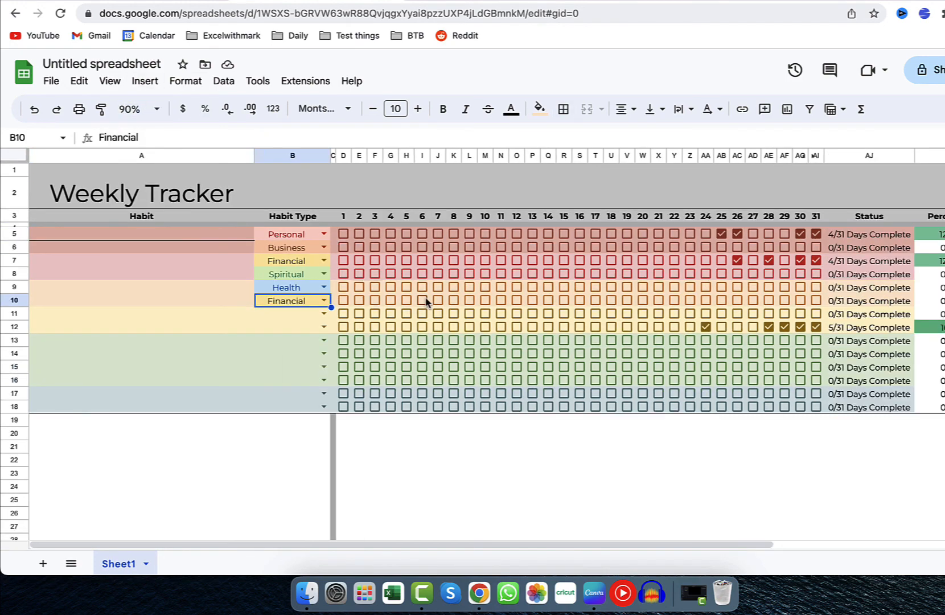
Tick days 10 and 17 for the habit in row 7 and days 10 and 14 in row 8.
{"action": "left_click", "coordinate": [485, 261]}
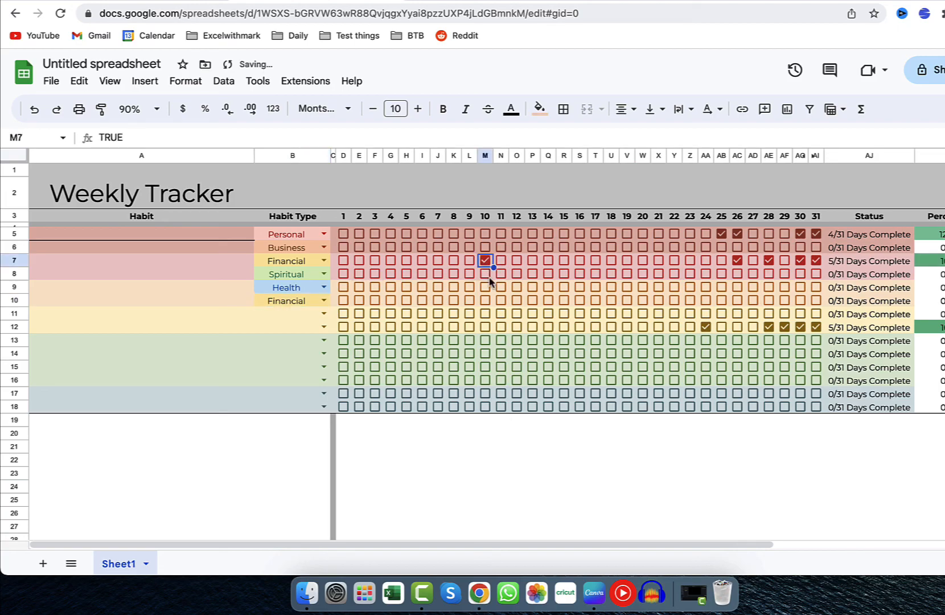
{"action": "left_click", "coordinate": [484, 273]}
{"action": "left_click", "coordinate": [548, 273]}
{"action": "left_click", "coordinate": [595, 261]}
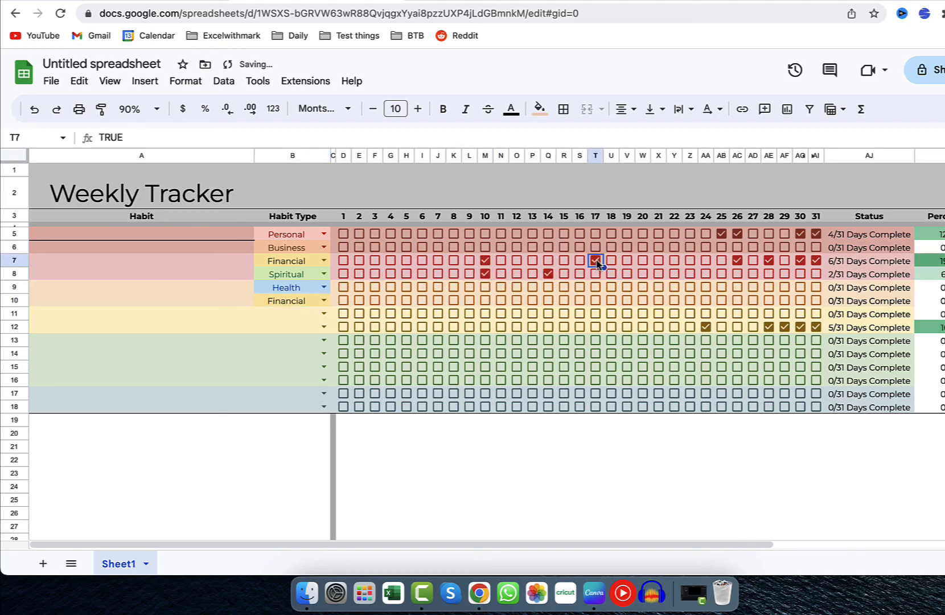
Enter Running as the habit in A5 and clear that cell's borders.
{"action": "left_click", "coordinate": [146, 234]}
{"action": "type", "text": "Running"}
{"action": "key", "text": "Return"}
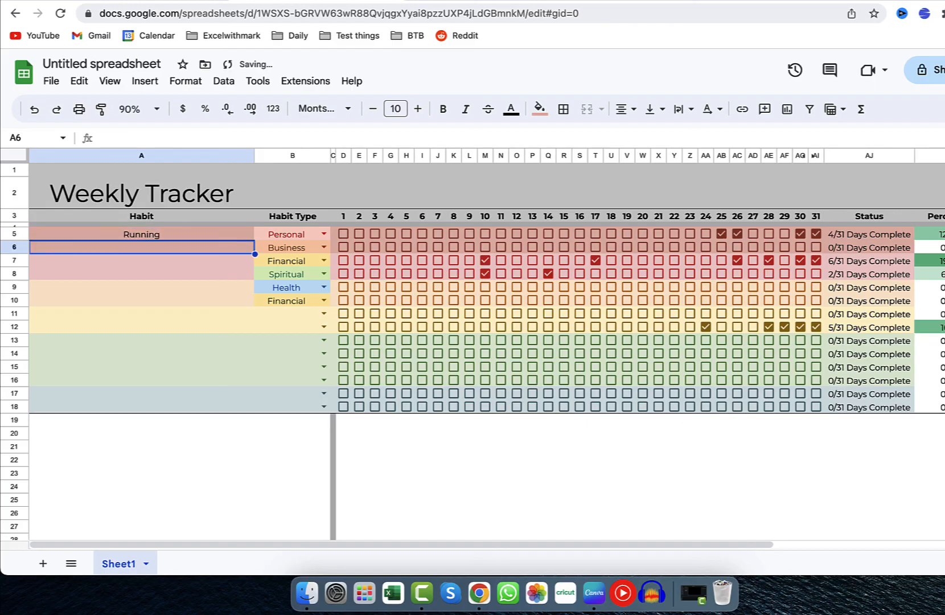
{"action": "left_click", "coordinate": [201, 238]}
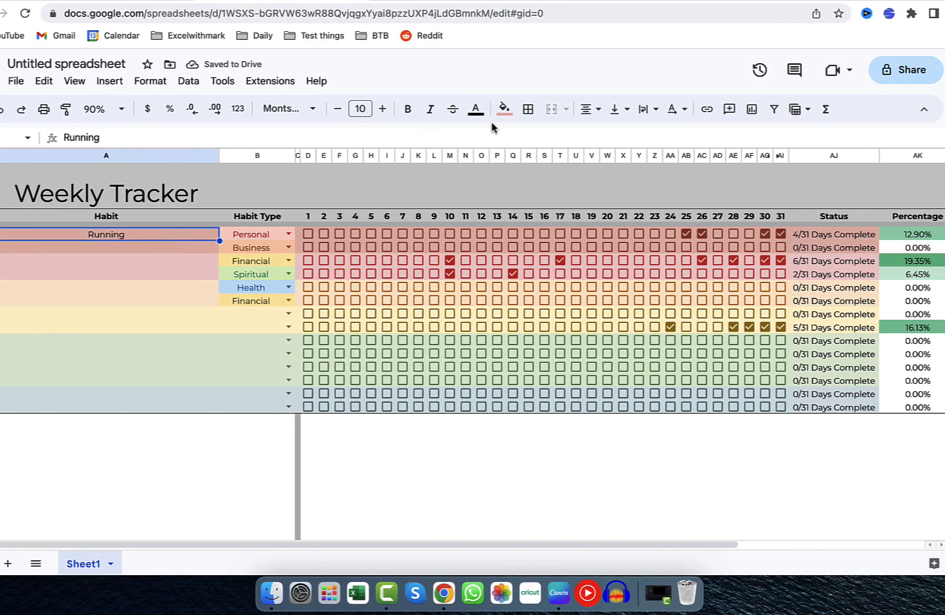
{"action": "left_click", "coordinate": [527, 109]}
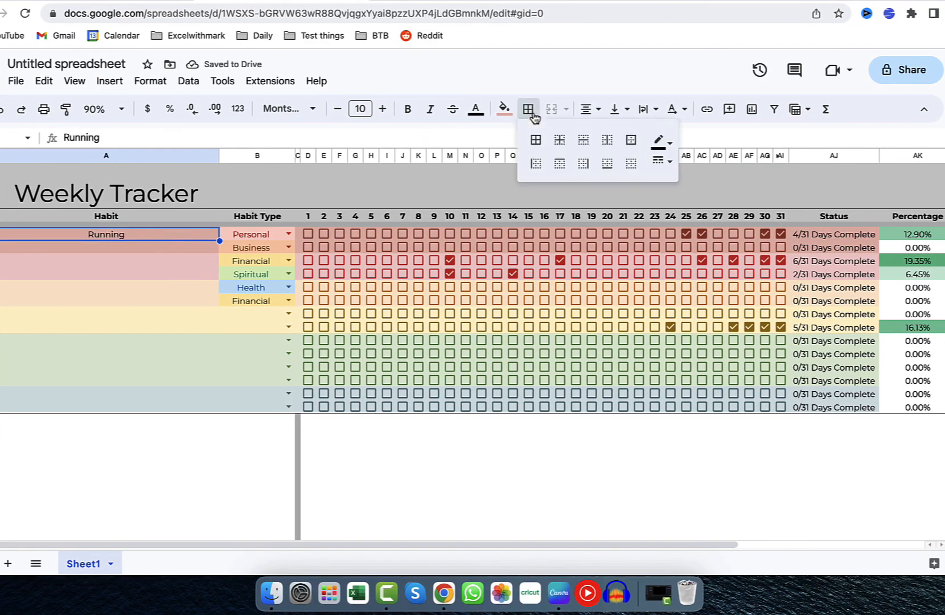
{"action": "left_click", "coordinate": [624, 167]}
{"action": "left_click", "coordinate": [215, 294]}
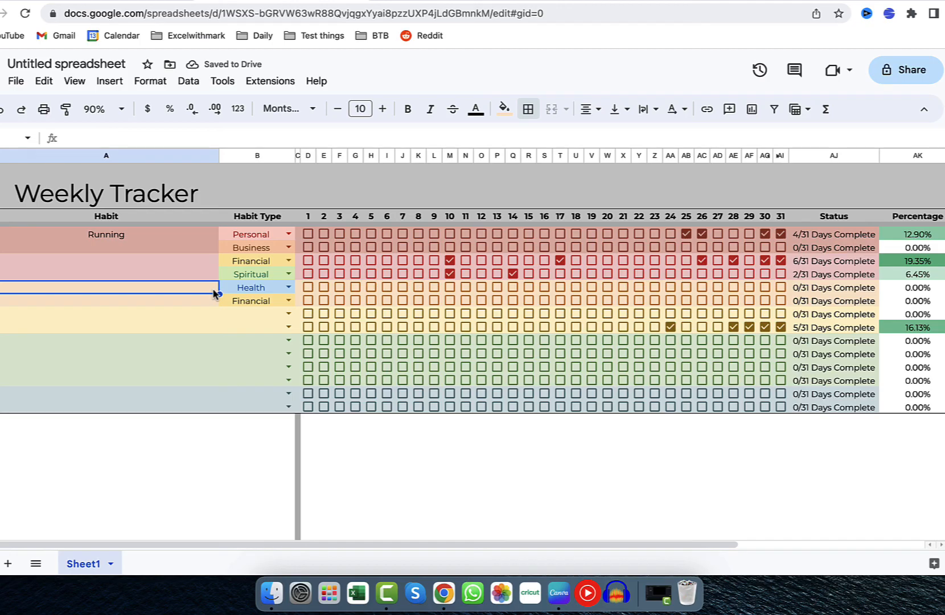
Enter House work as the habit in A6.
{"action": "left_click", "coordinate": [143, 248]}
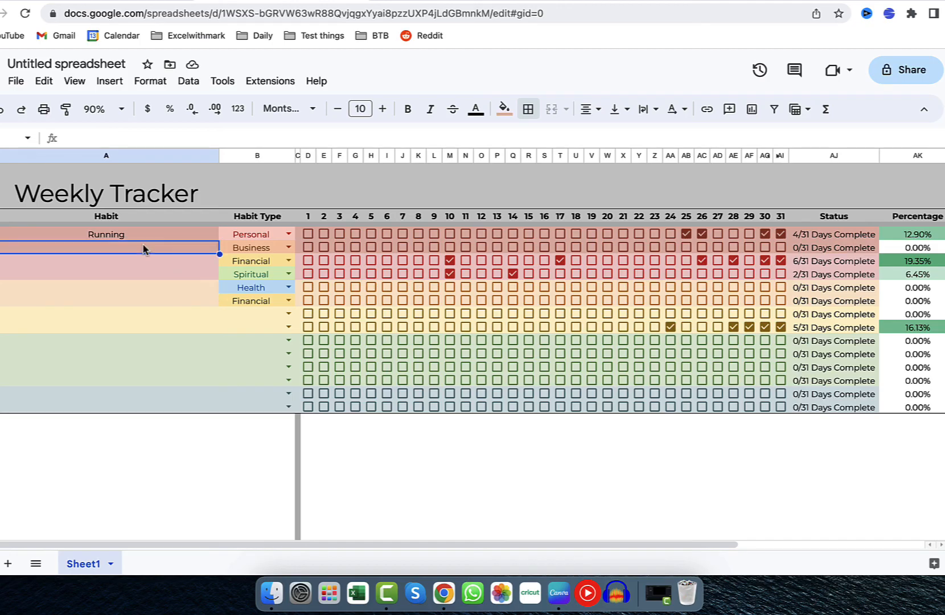
{"action": "type", "text": "House work"}
{"action": "key", "text": "Return"}
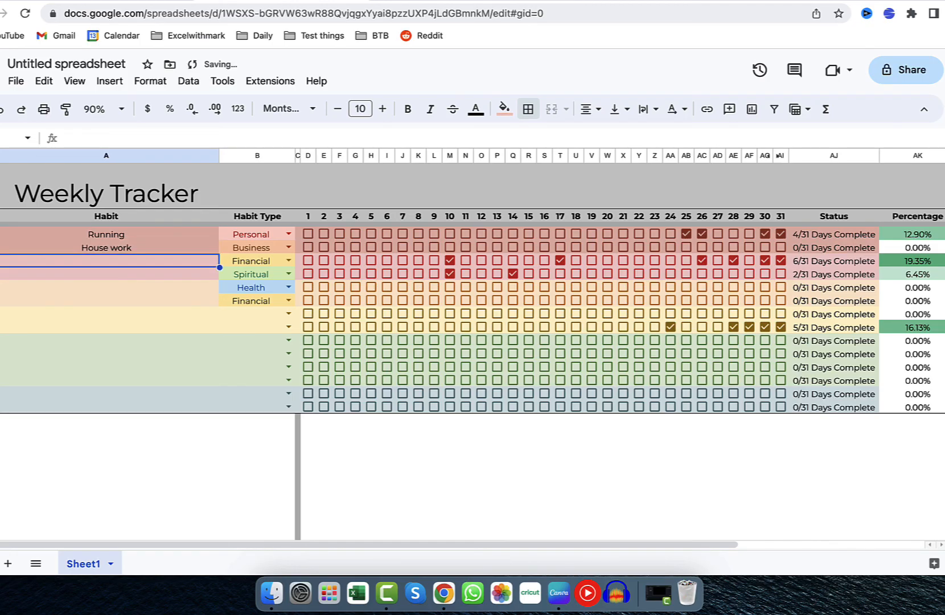
Replace the habit in A6 with Prepare meeting notes and enter Save £5 in A7.
{"action": "left_click", "coordinate": [113, 252]}
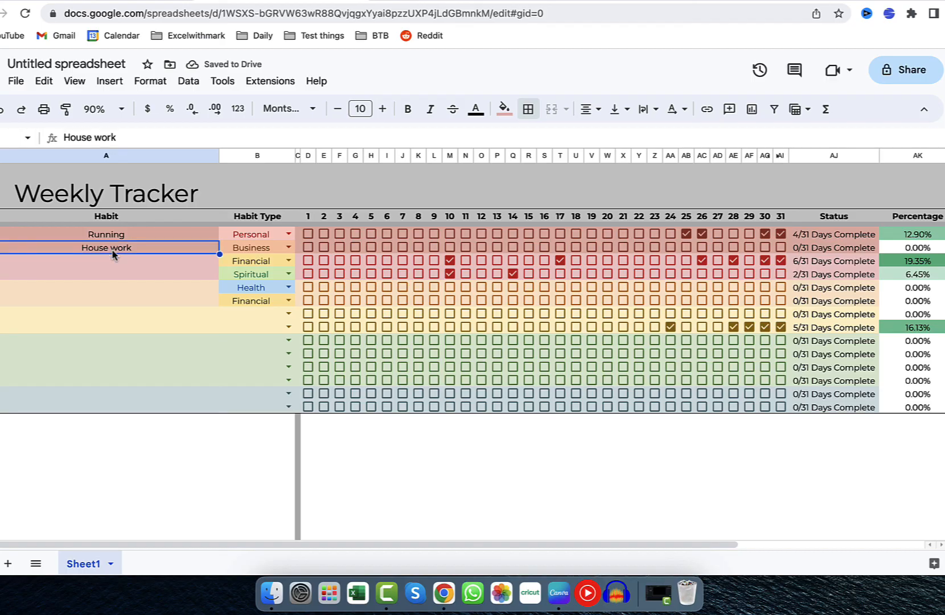
{"action": "type", "text": "Prepare meeting notes"}
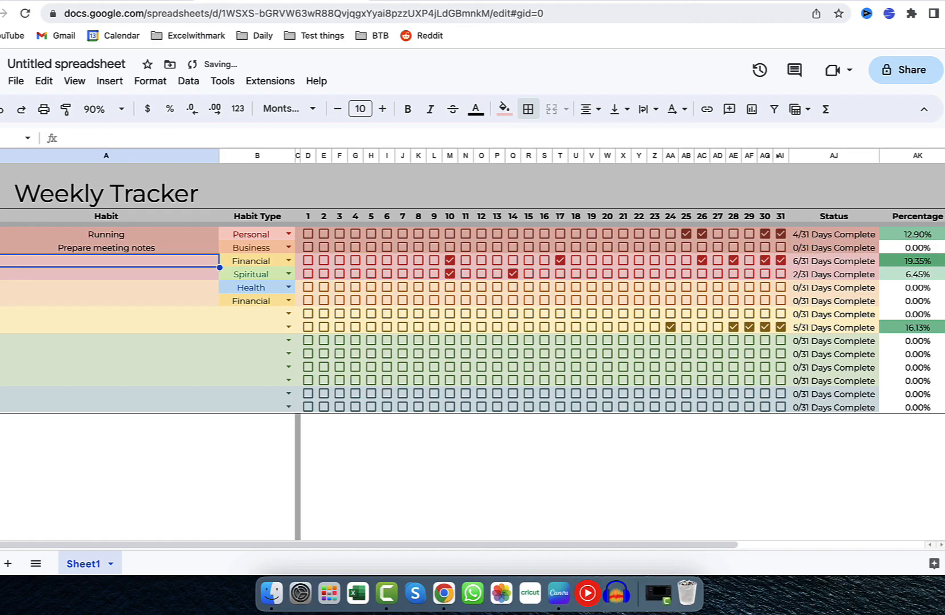
{"action": "type", "text": "Save %"}
{"action": "key", "text": "BackSpace"}
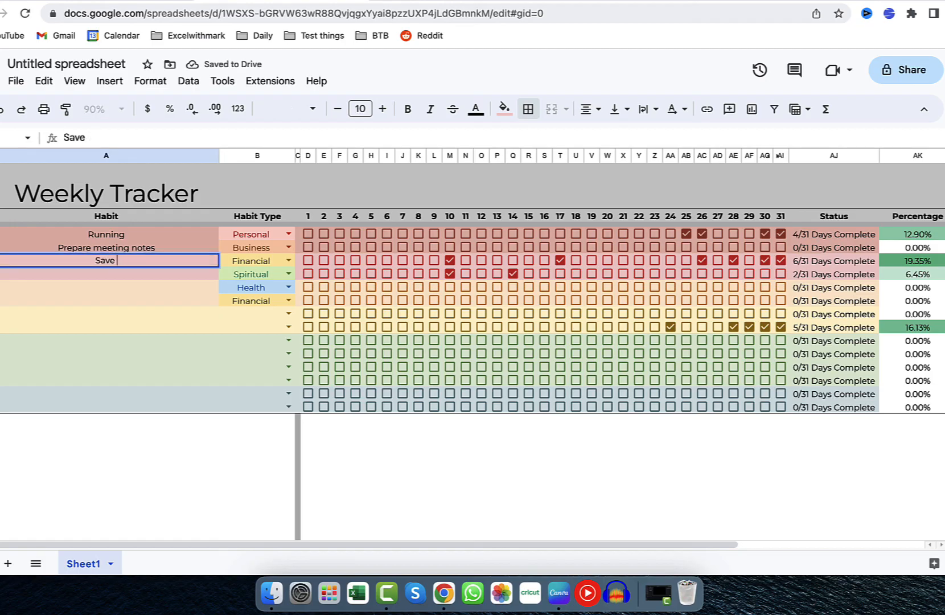
{"action": "type", "text": "£5"}
{"action": "key", "text": "Return"}
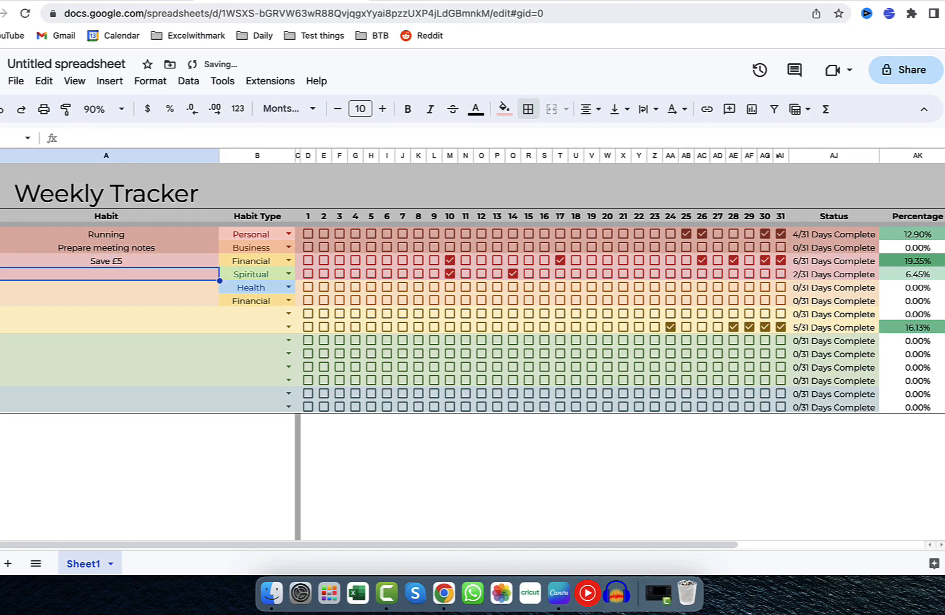